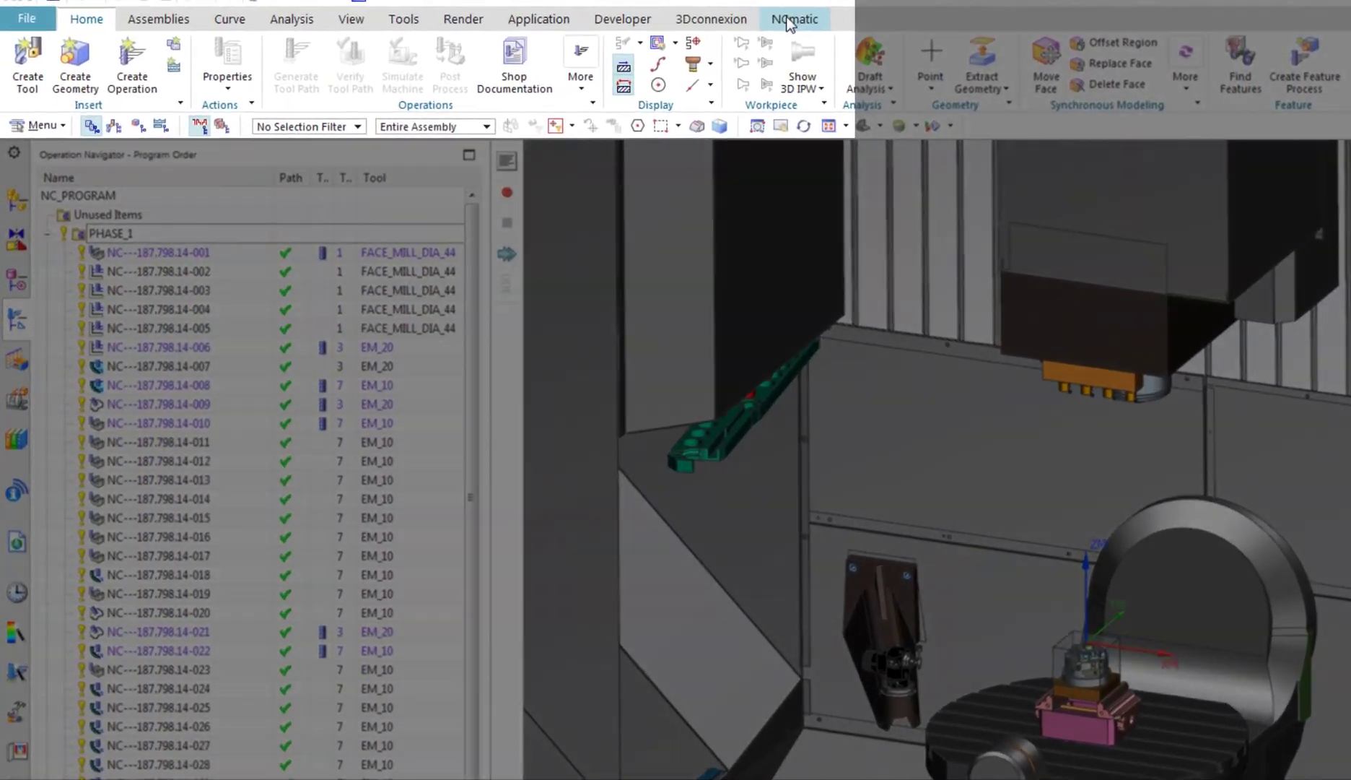
Bring up the NCmatic tools and review the toolpaths of POCKETS_ROUGHING operations PHASE_1----010 to PHASE_1----016 on the part
left_click(615, 12)
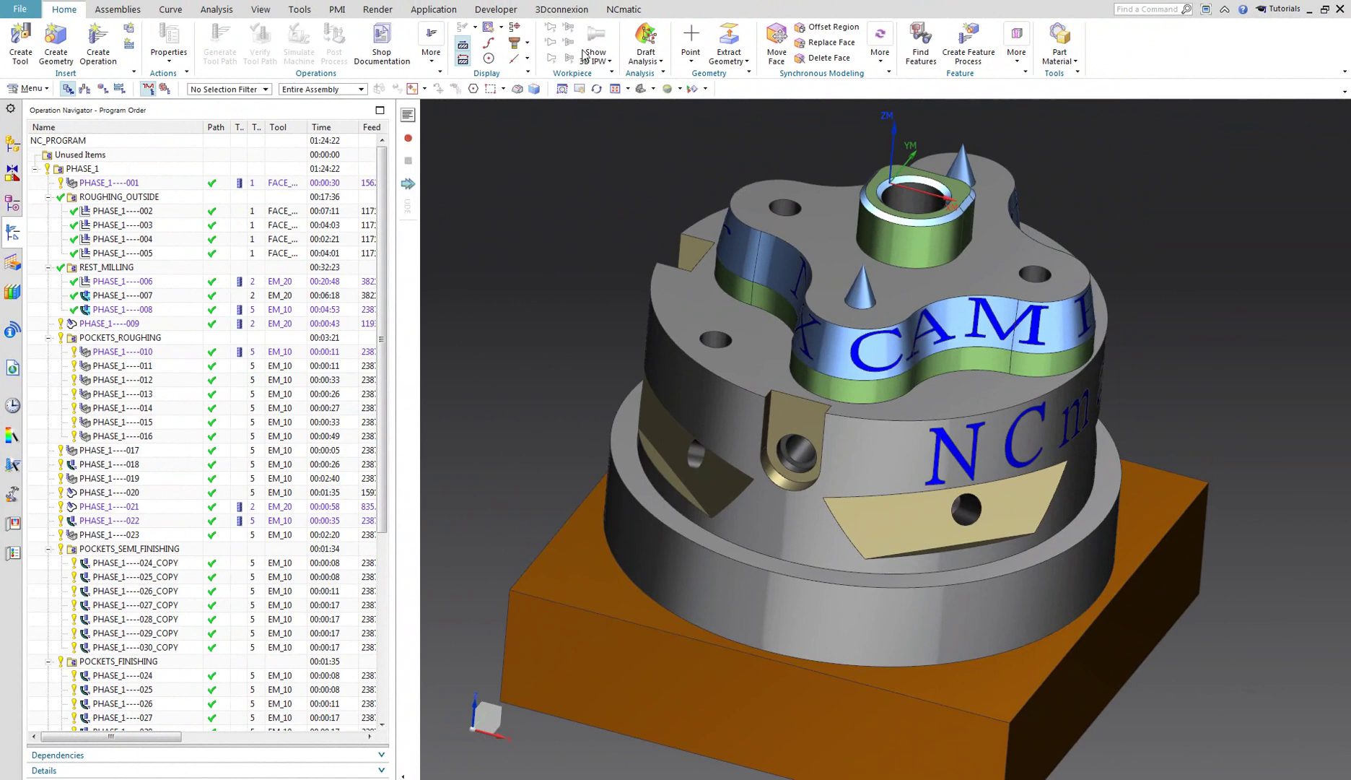
left_click(624, 9)
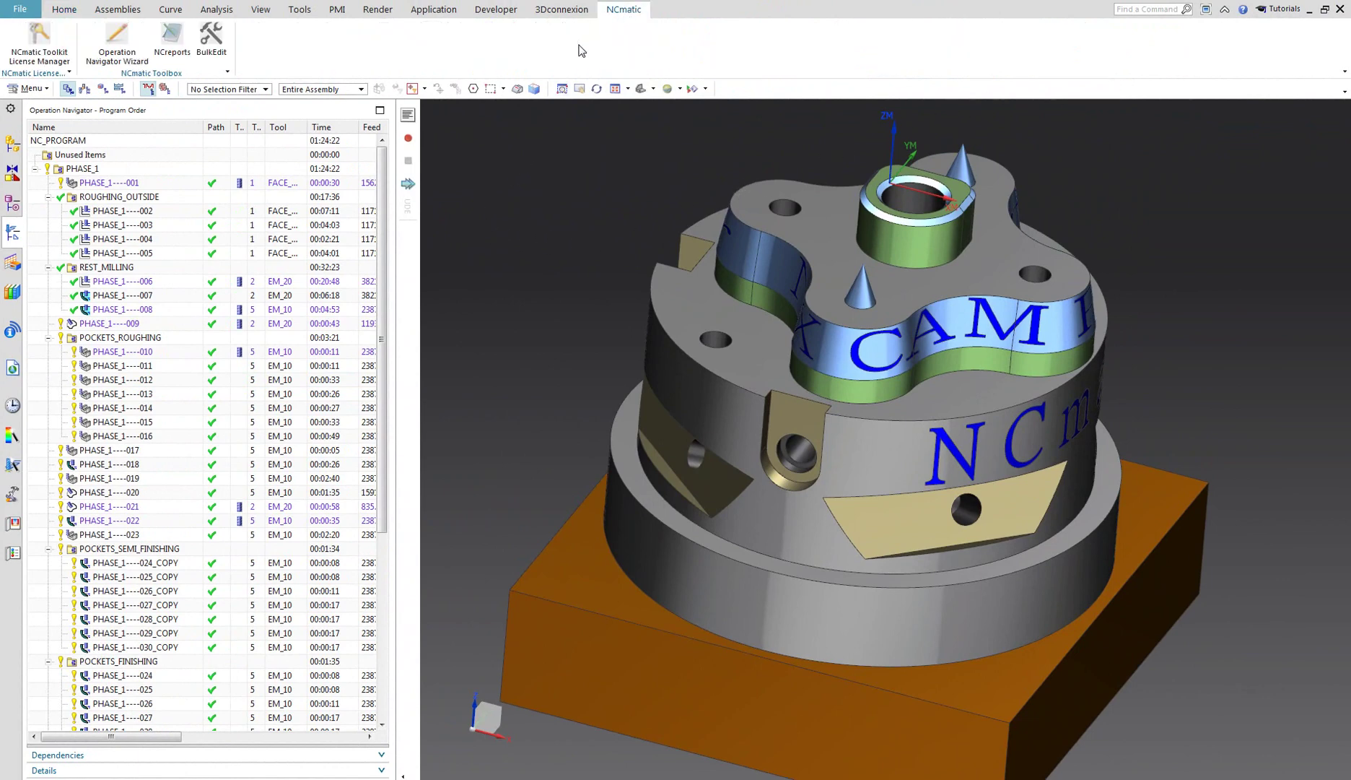
left_click(107, 353)
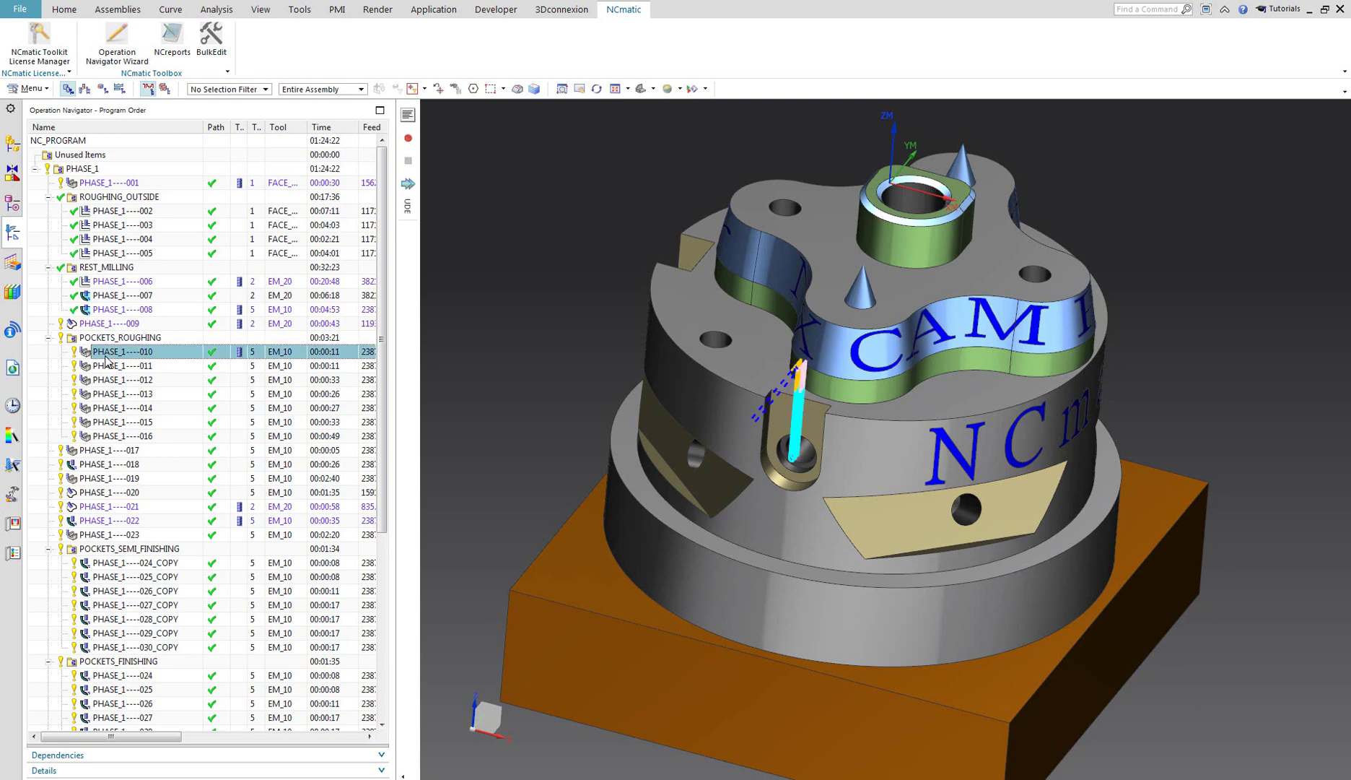
middle_click_drag(548, 505, 549, 476)
key("Down")
key("Down")
key("Down")
key("Down")
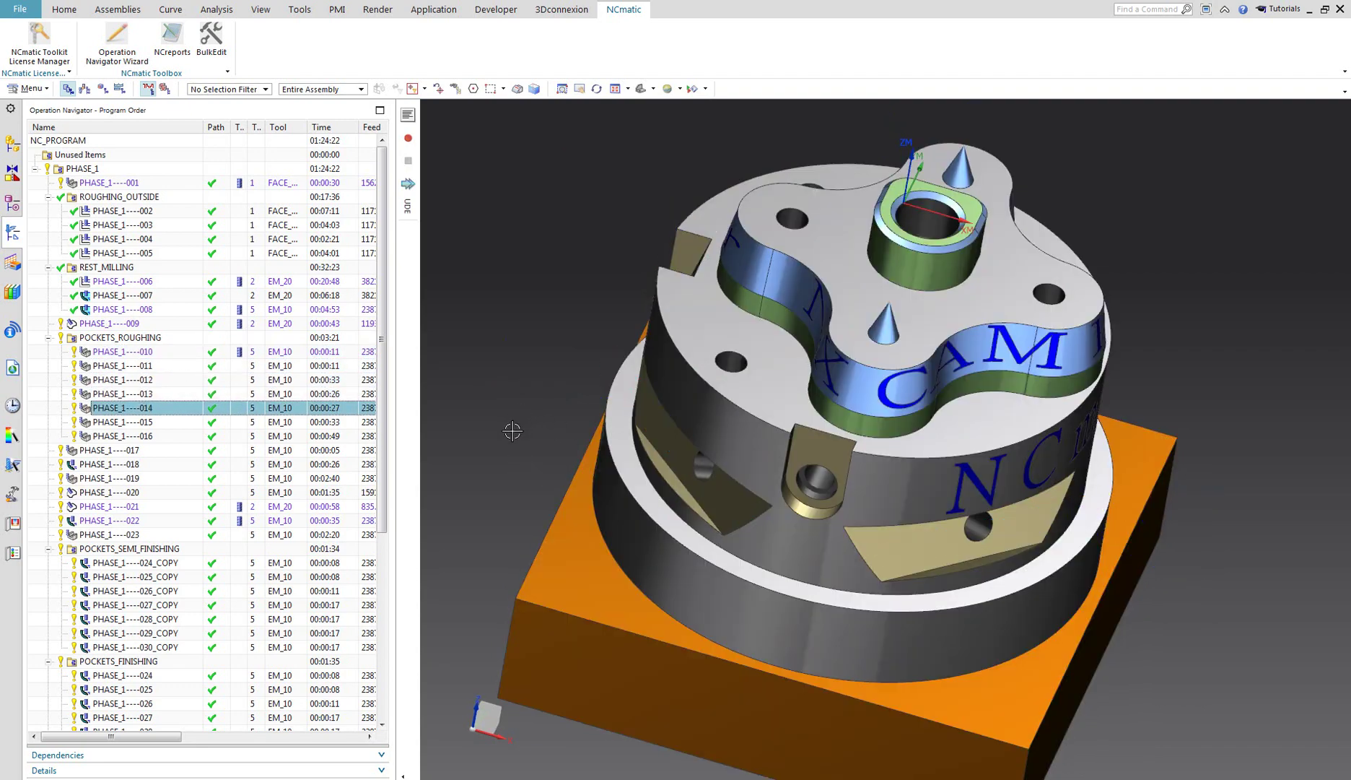
key("Down")
key("Down")
middle_click_drag(508, 434, 473, 444)
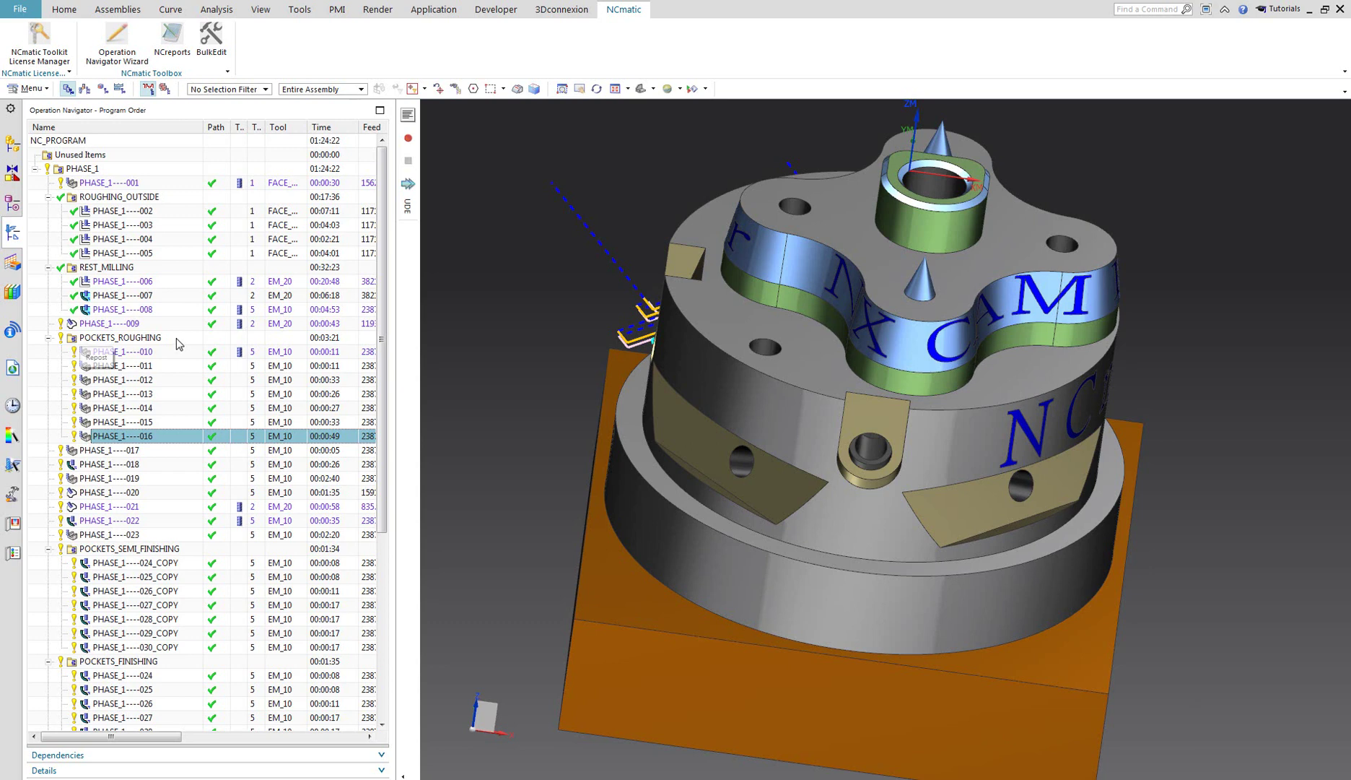
Start a BulkEdit of the POCKETS_ROUGHING group and set both wall stock and final floor stock to 0.3
left_click(176, 339)
left_click(210, 41)
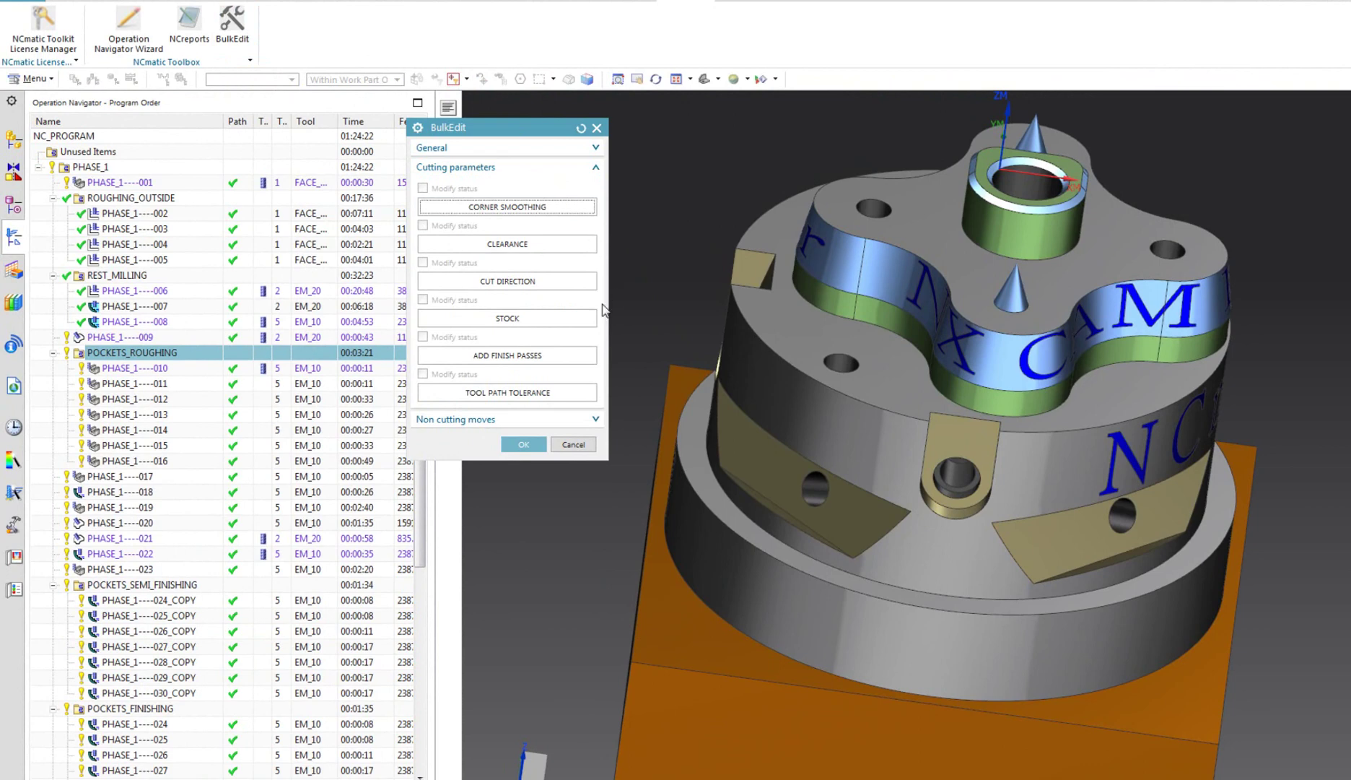
left_click(588, 322)
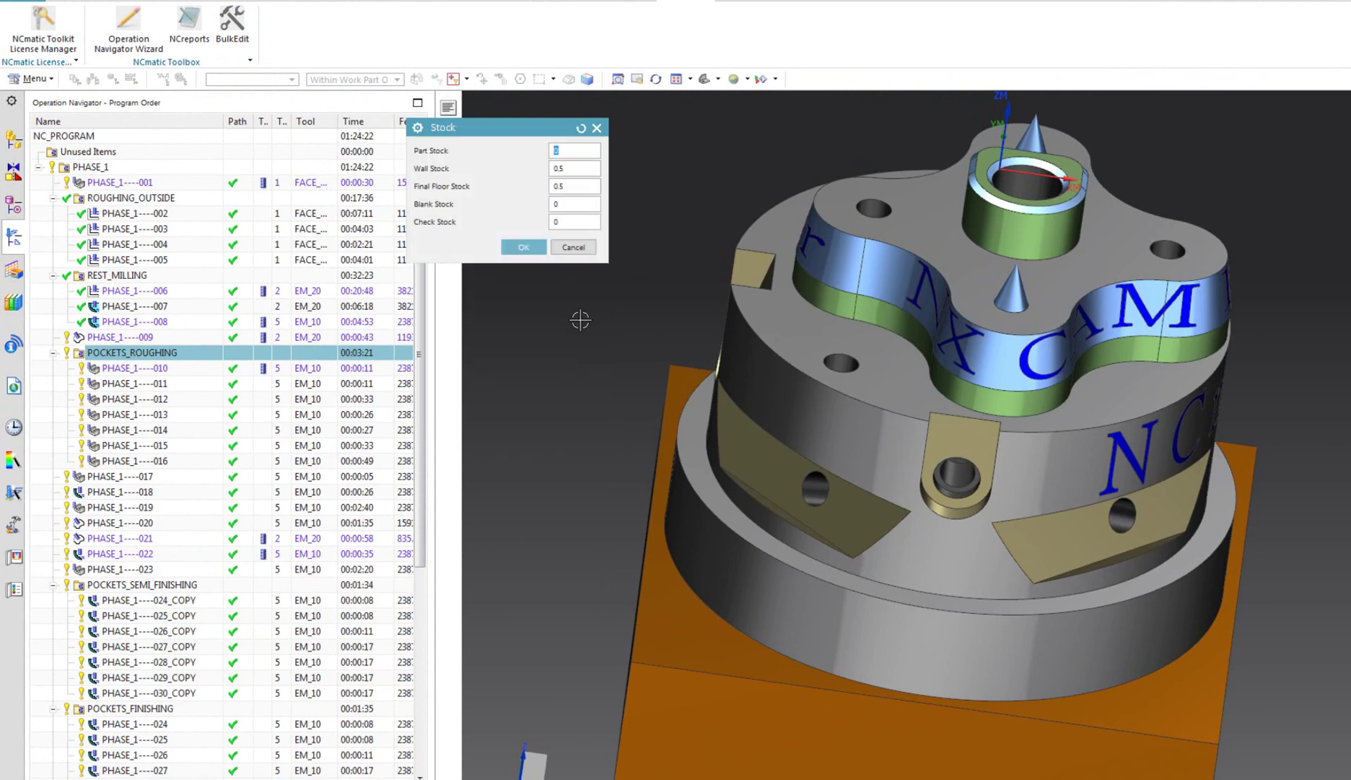
left_click_drag(561, 169, 571, 170)
type("3")
left_click_drag(561, 187, 579, 187)
left_click(516, 247)
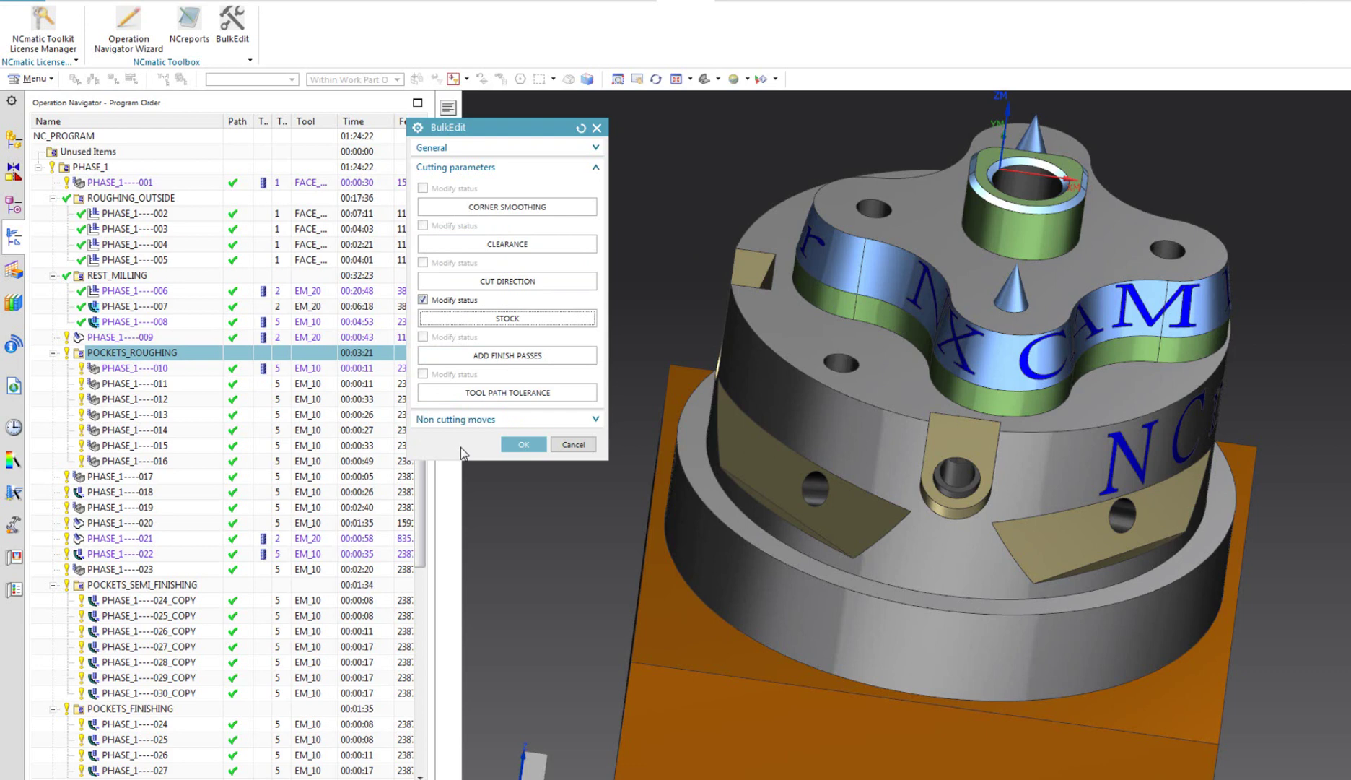
Set the depth per cut to 1.2 in the bulk edit of the POCKETS_ROUGHING group
left_click(561, 149)
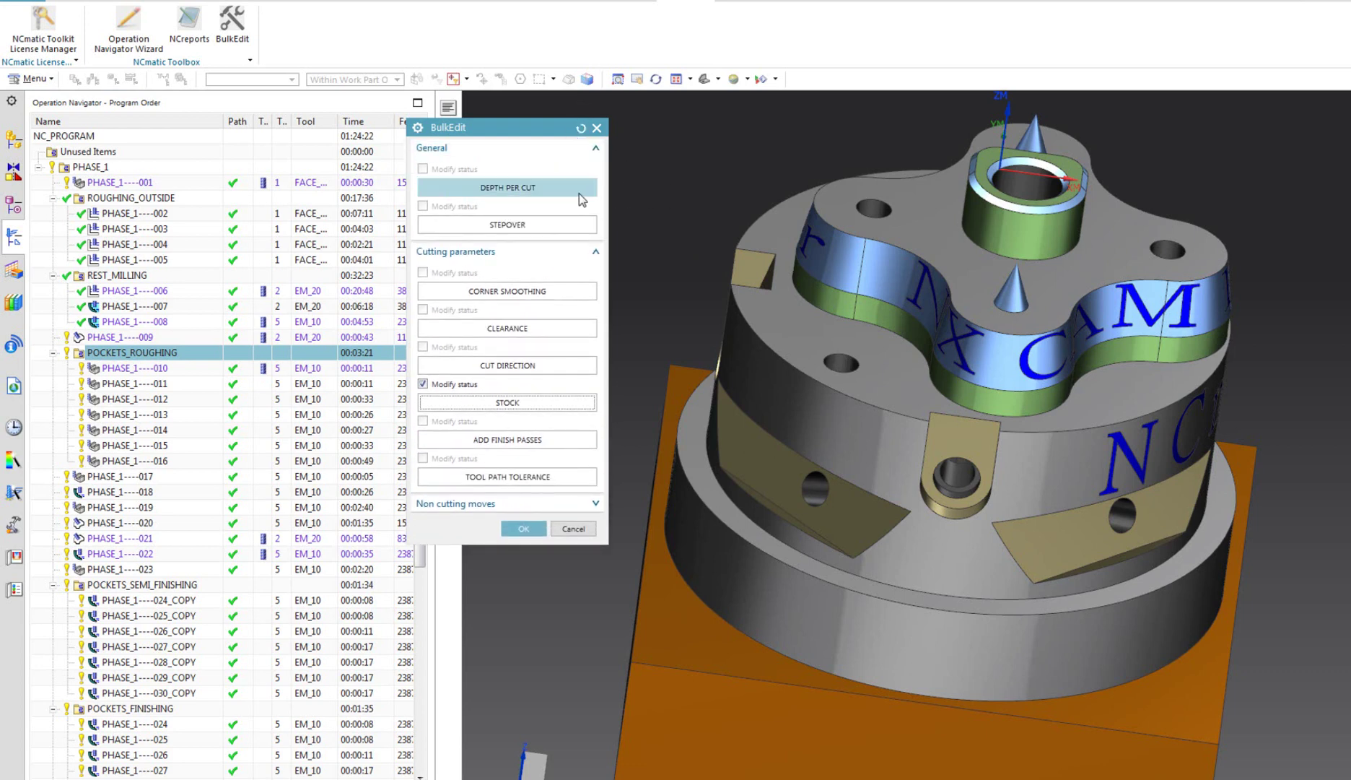
left_click(549, 188)
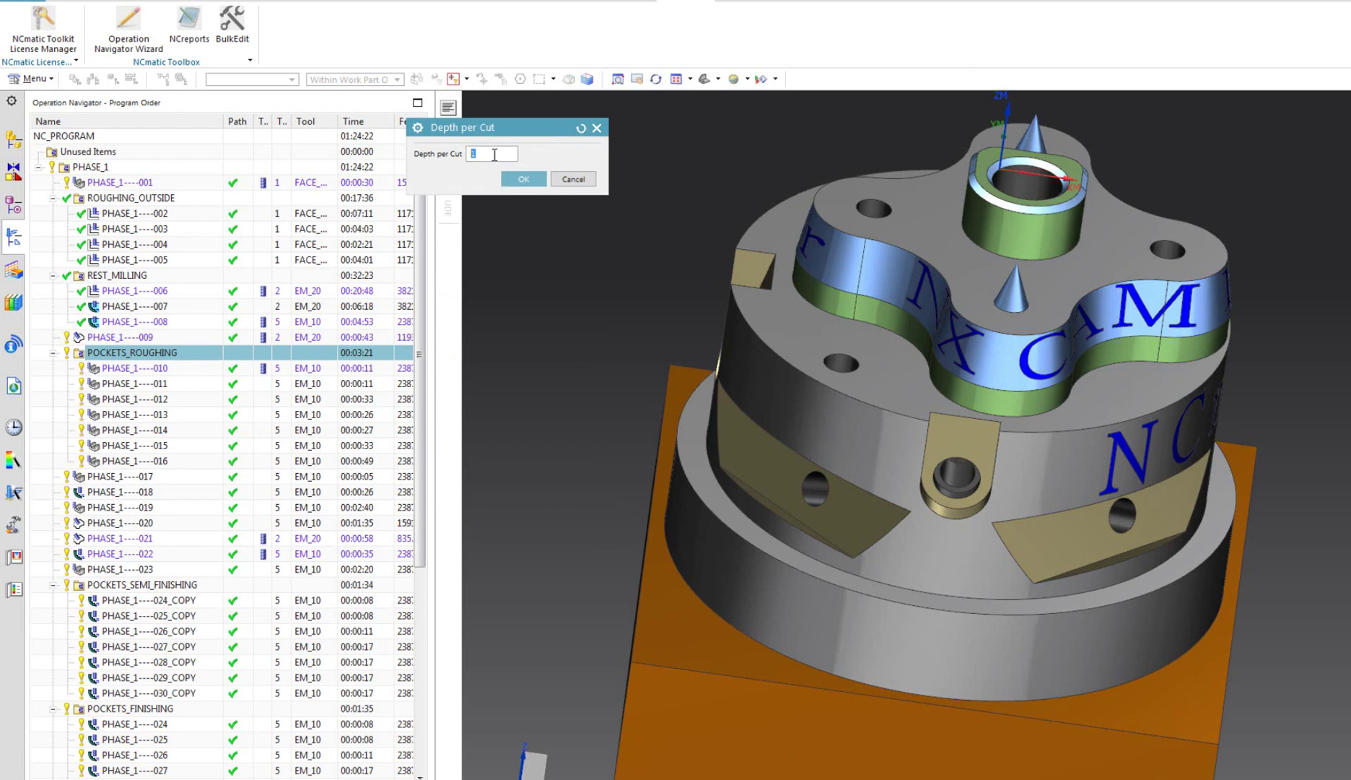
left_click_drag(494, 155, 440, 154)
type(".2")
left_click(523, 179)
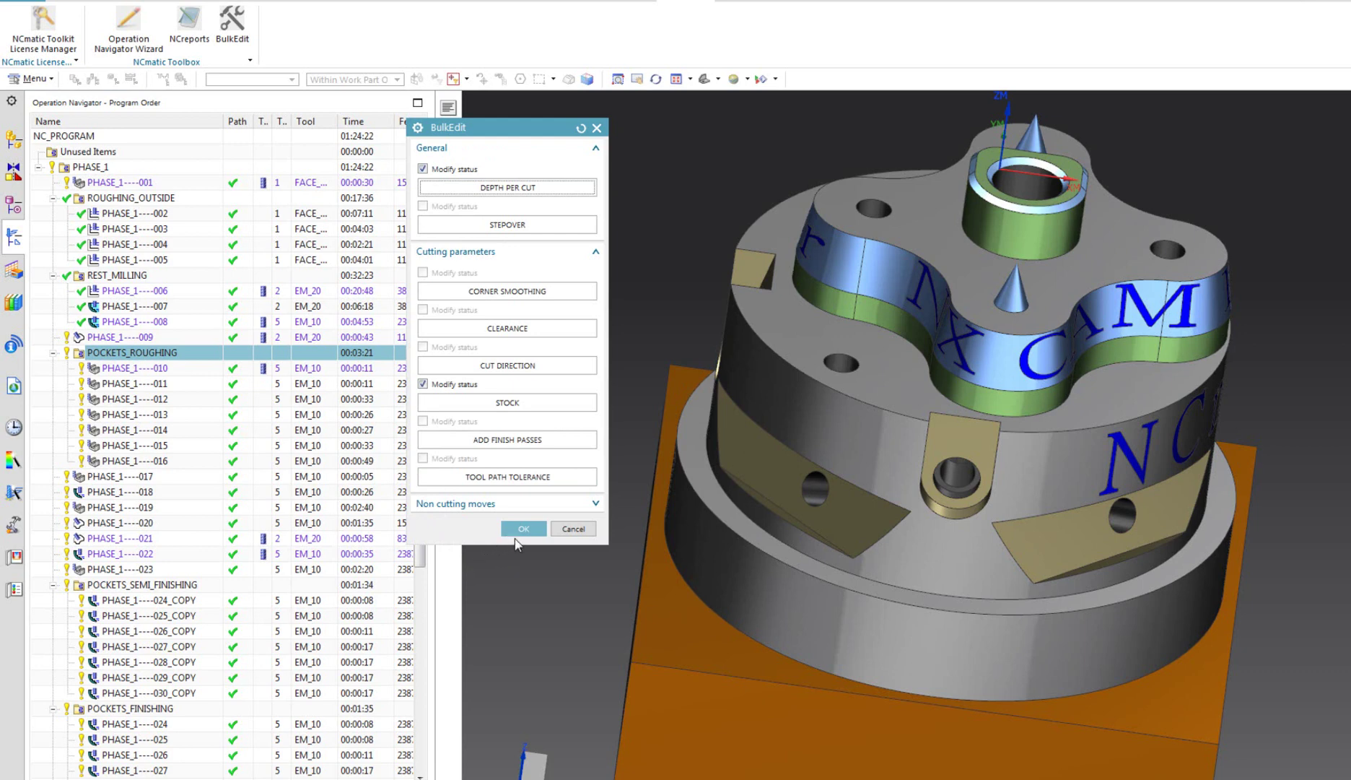
Widen the operation list to show the stock and depth columns, and apply the bulk edit to POCKETS_ROUGHING
left_click_drag(521, 127, 767, 100)
left_click_drag(434, 231, 691, 271)
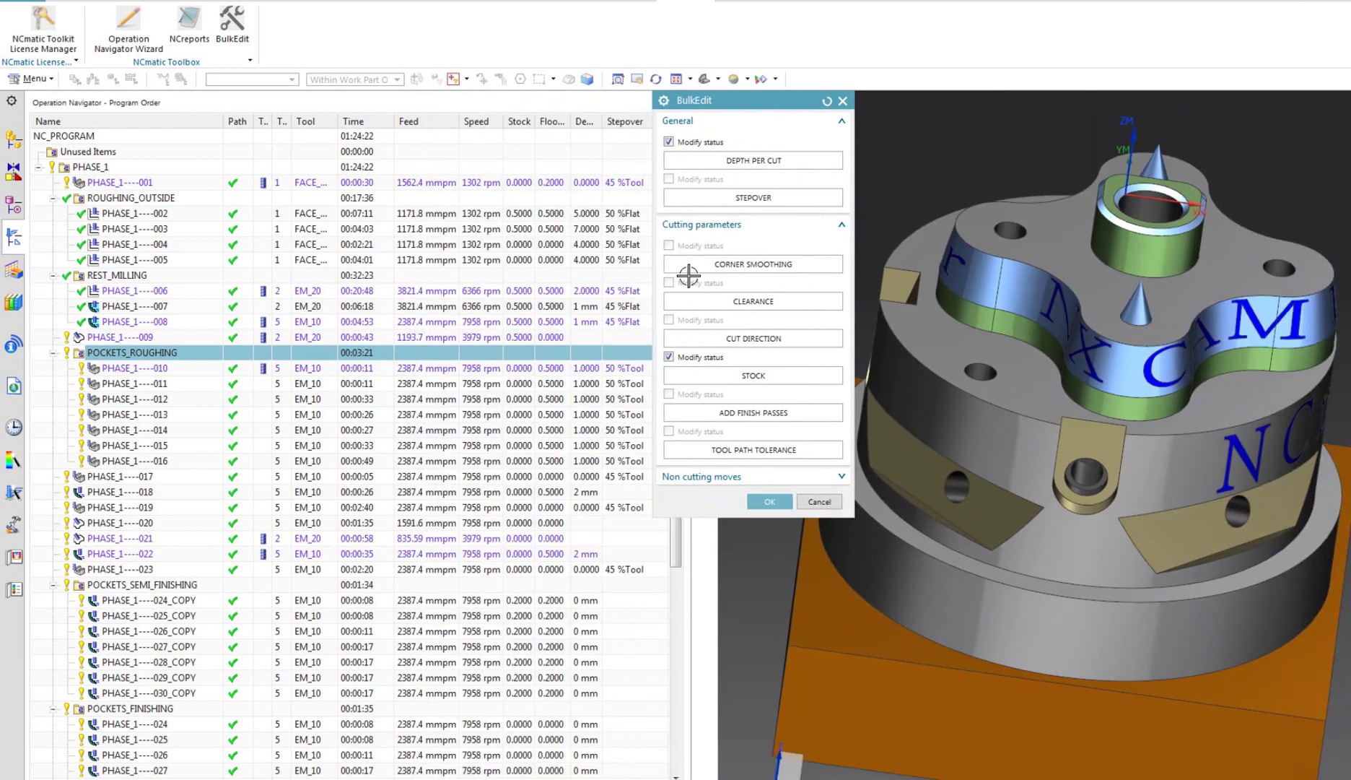
left_click_drag(767, 102, 875, 103)
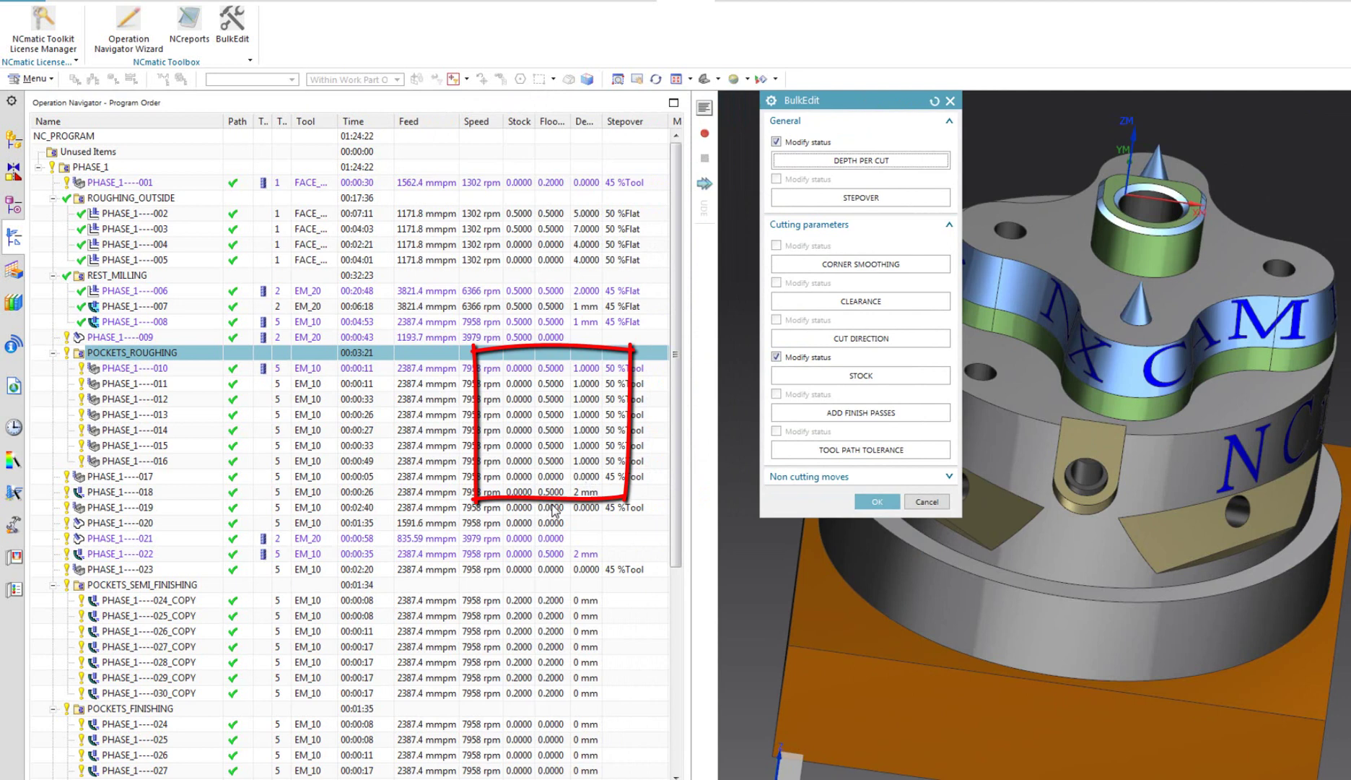
left_click(877, 501)
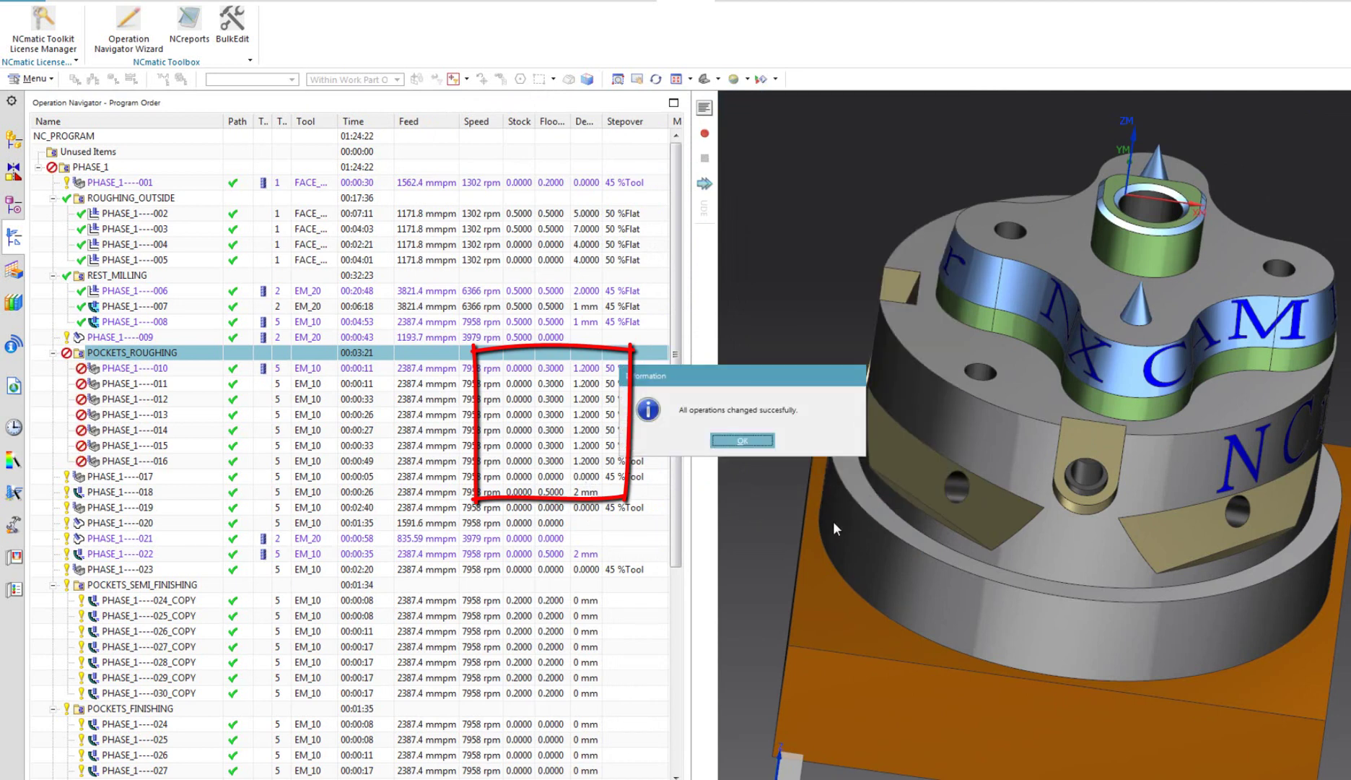
left_click(743, 440)
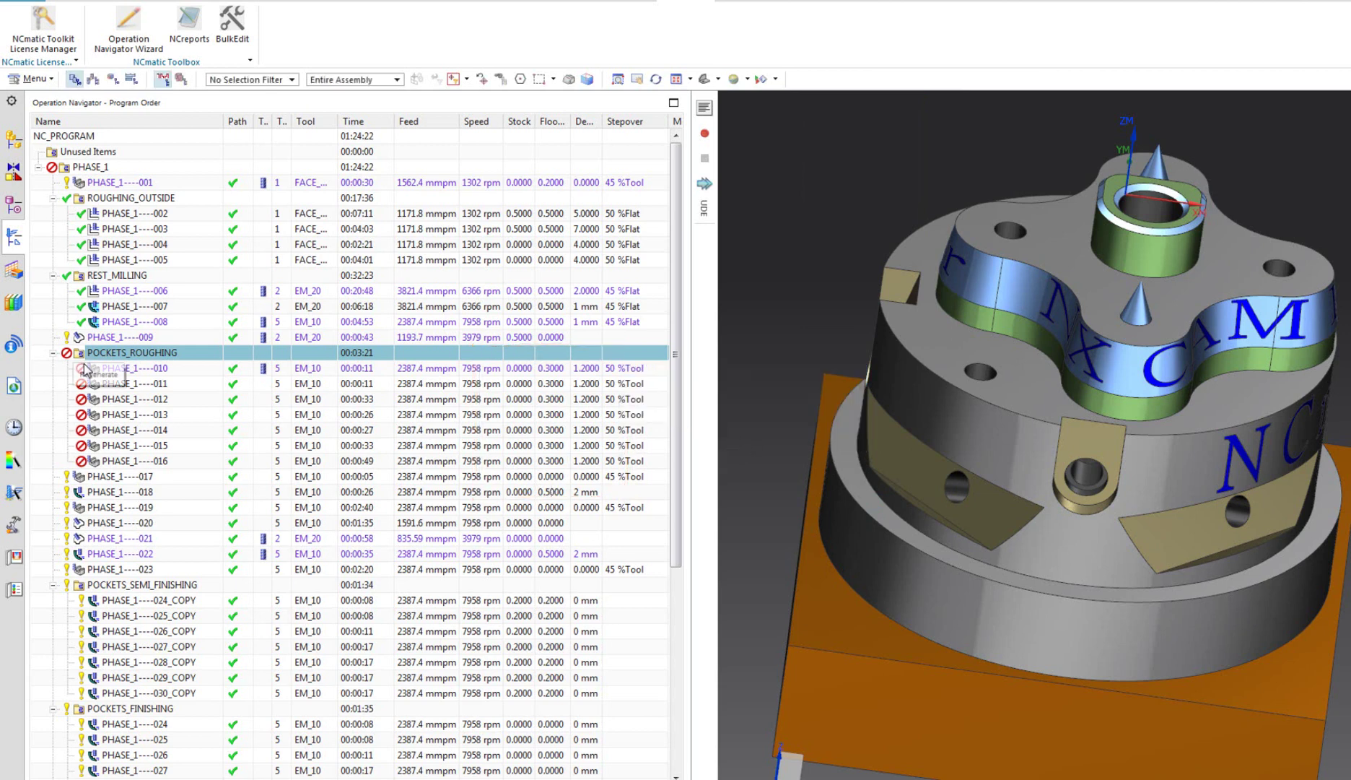
Generate the toolpaths of the whole POCKETS_ROUGHING group and accept the generated paths
right_click(195, 352)
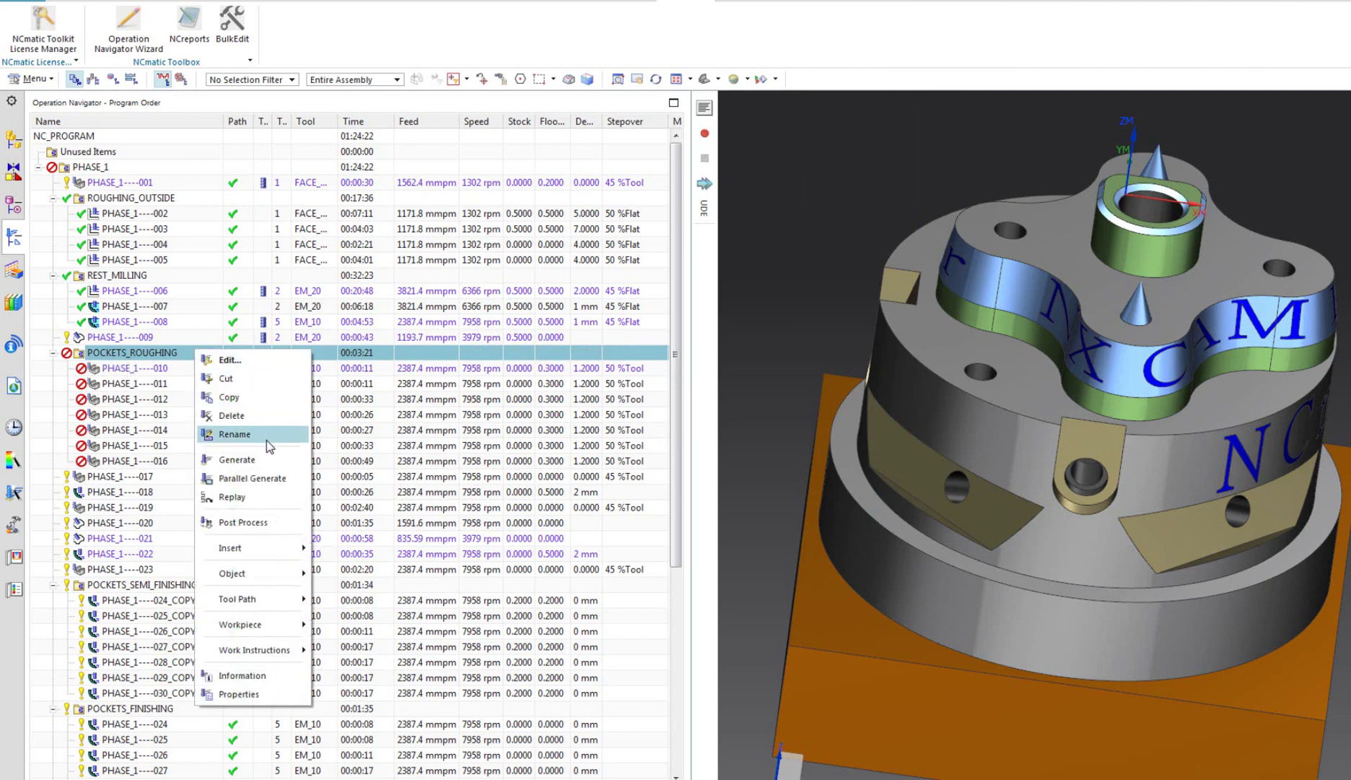
left_click(256, 459)
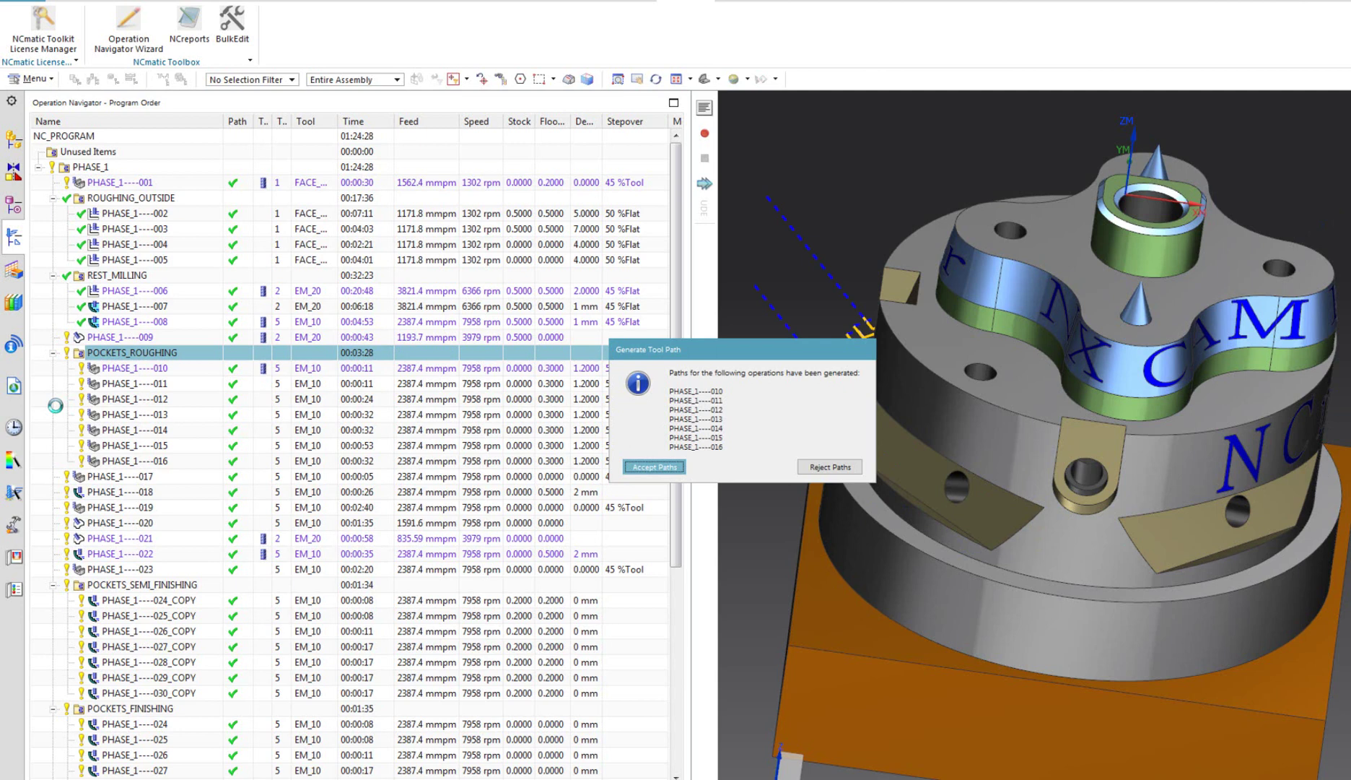
left_click(668, 468)
left_click(649, 446)
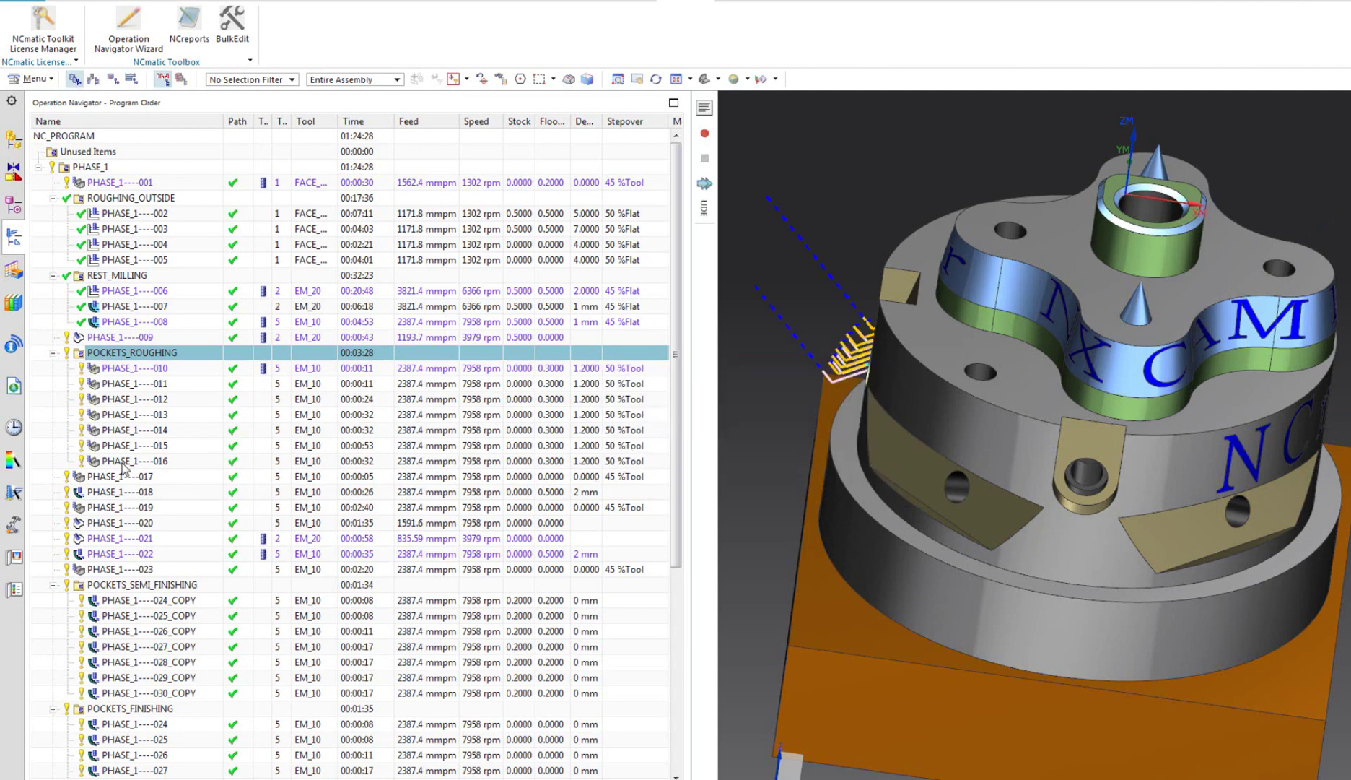
Check the stock values and depth per cut inside operation PHASE_1----012, leaving its settings unedited
left_click(128, 384)
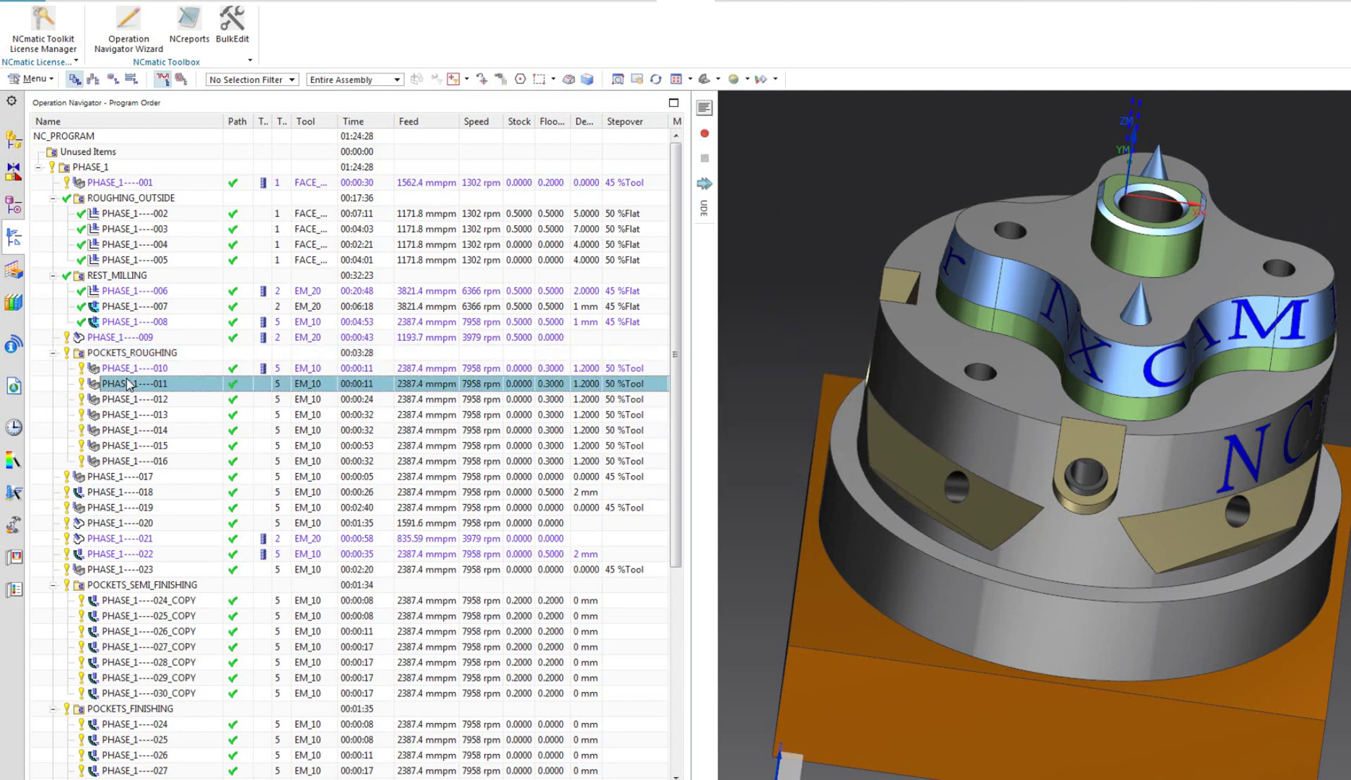
left_click(119, 398)
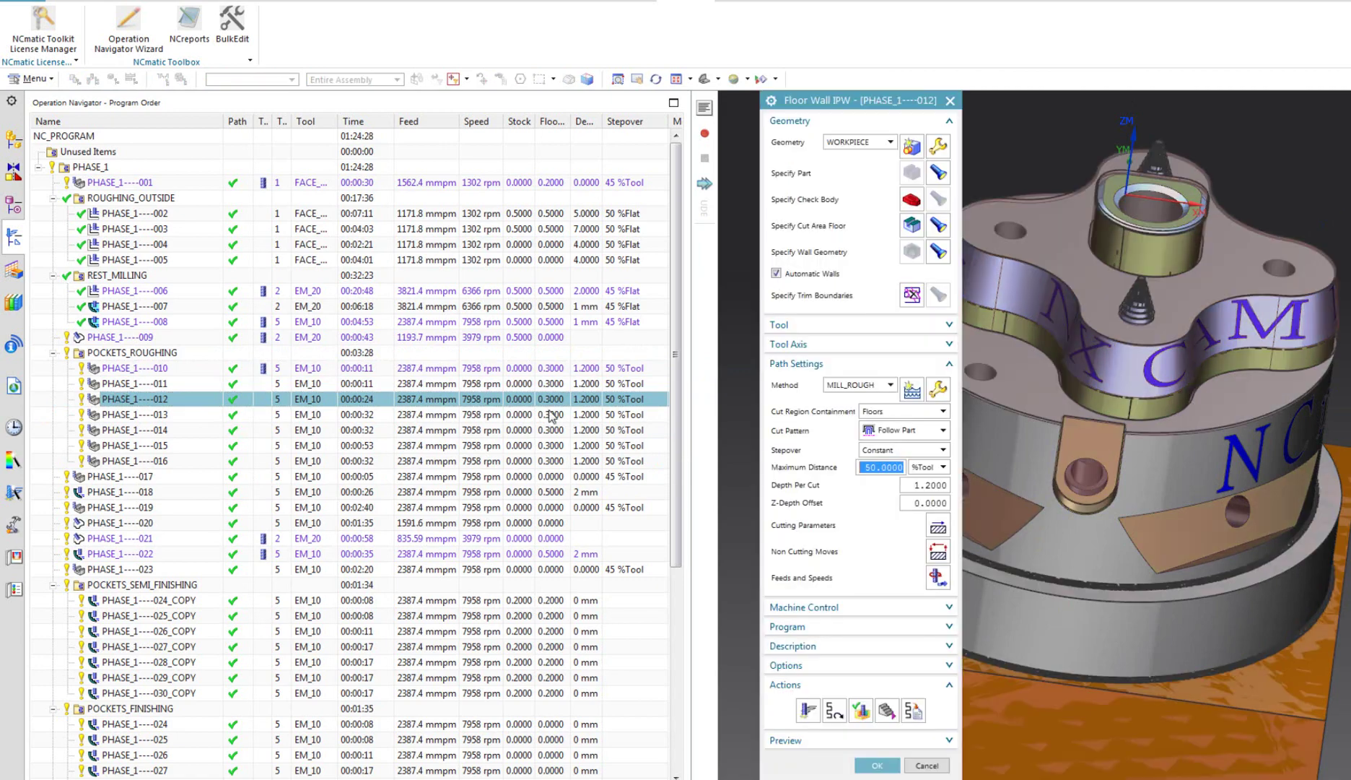
left_click(937, 528)
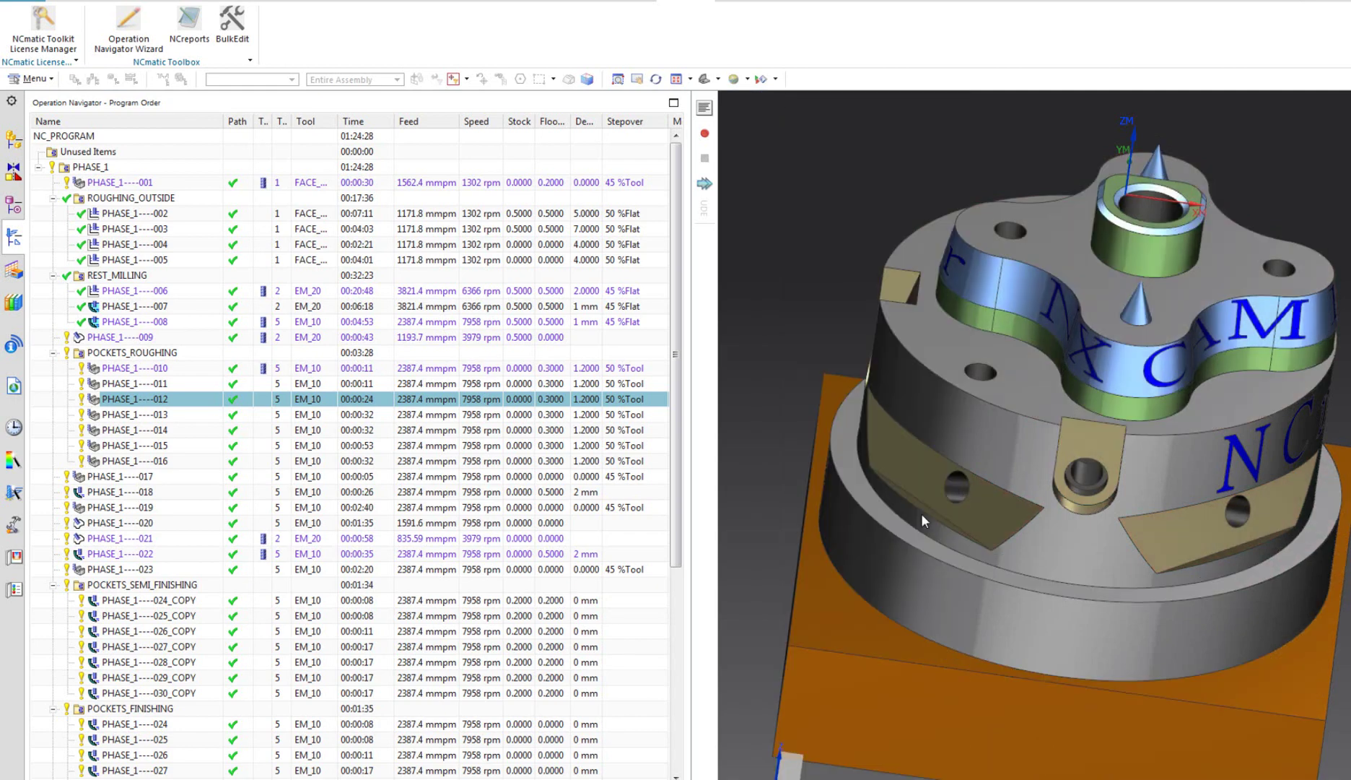
left_click(876, 144)
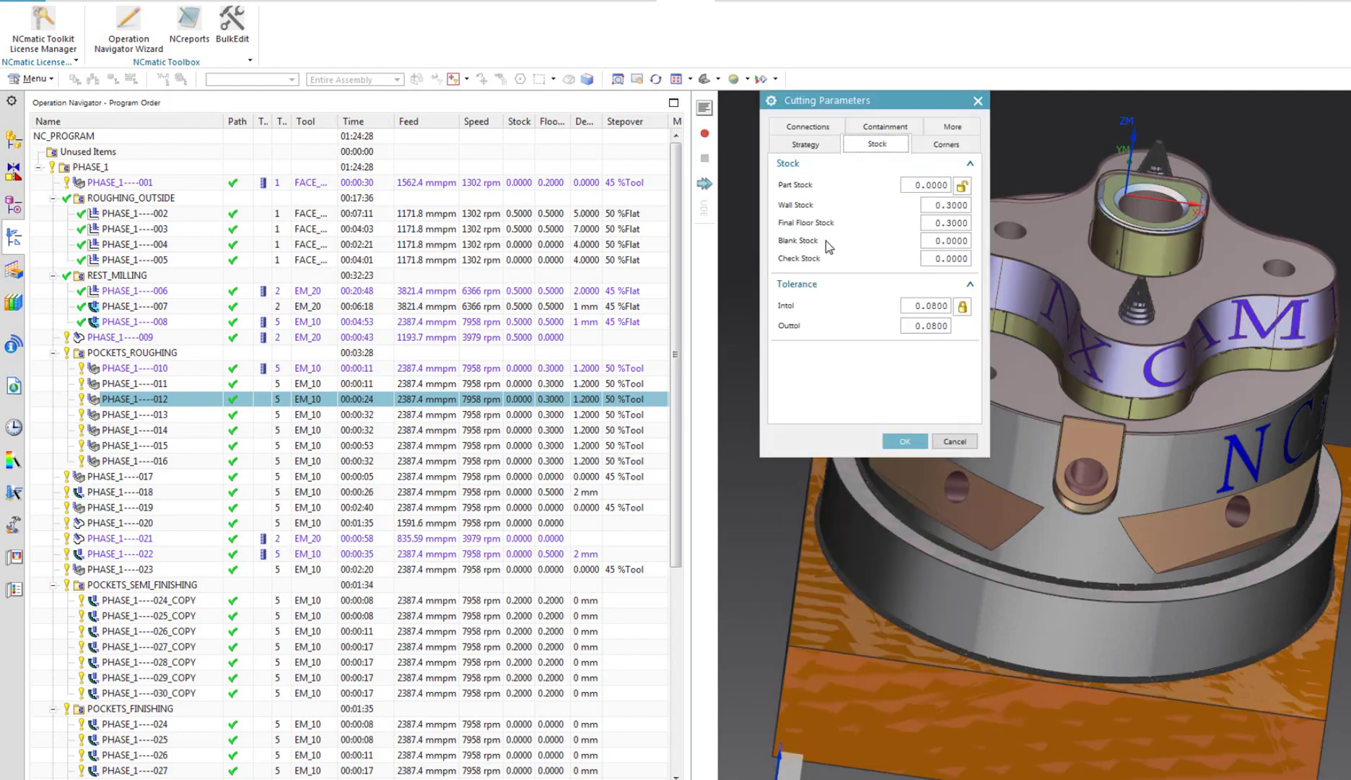
left_click(953, 440)
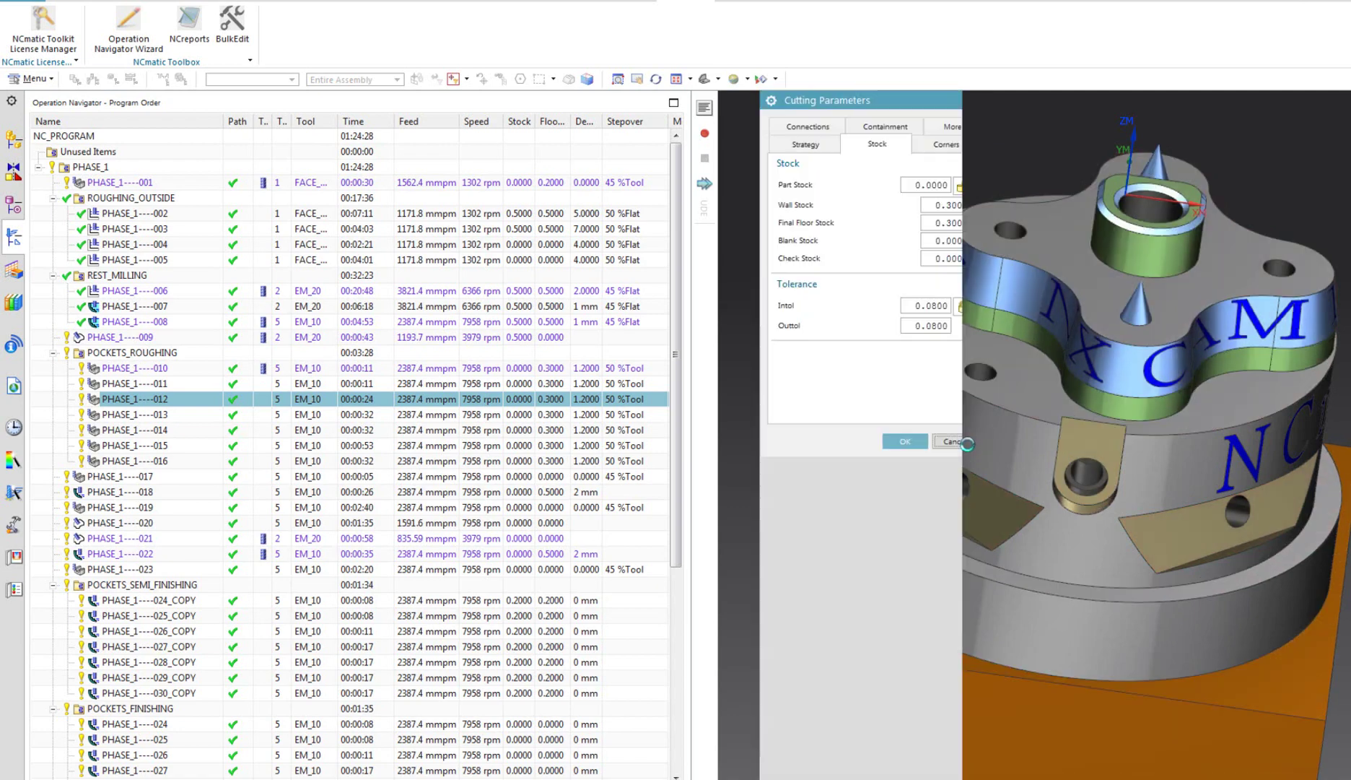
left_click_drag(929, 485, 911, 486)
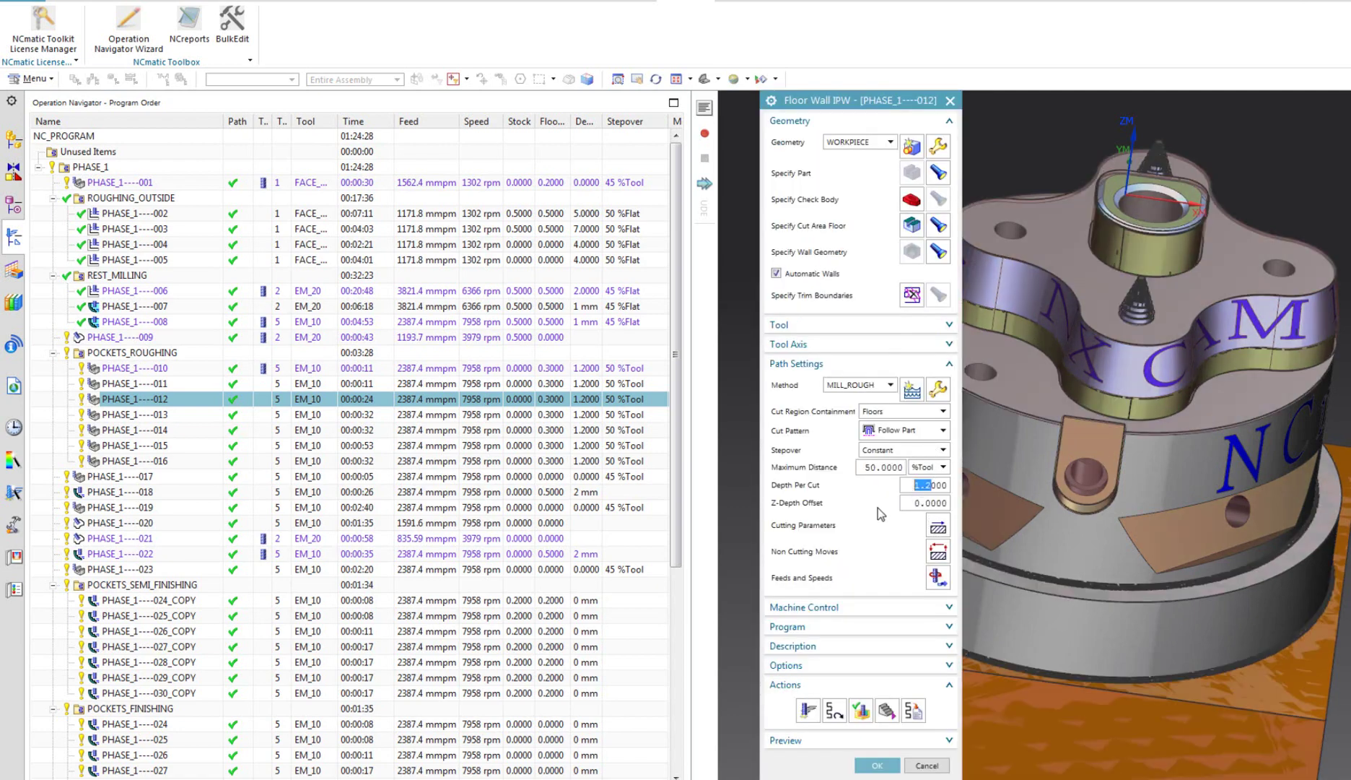
left_click(927, 765)
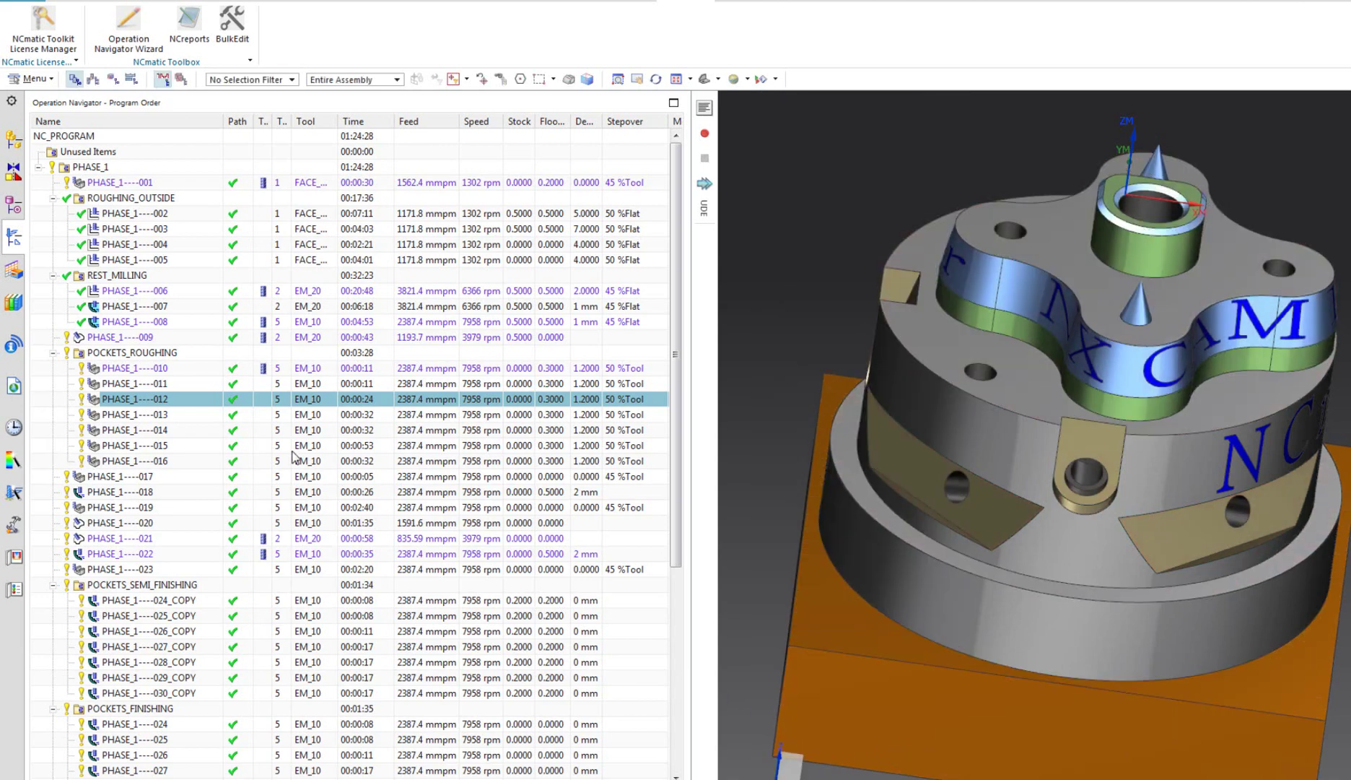
Review the toolpaths of the POCKETS_SEMI_FINISHING operations from PHASE_1----025_COPY to PHASE_1----030_COPY on the part
left_click(49, 396)
scroll(51, 401, "down", 4)
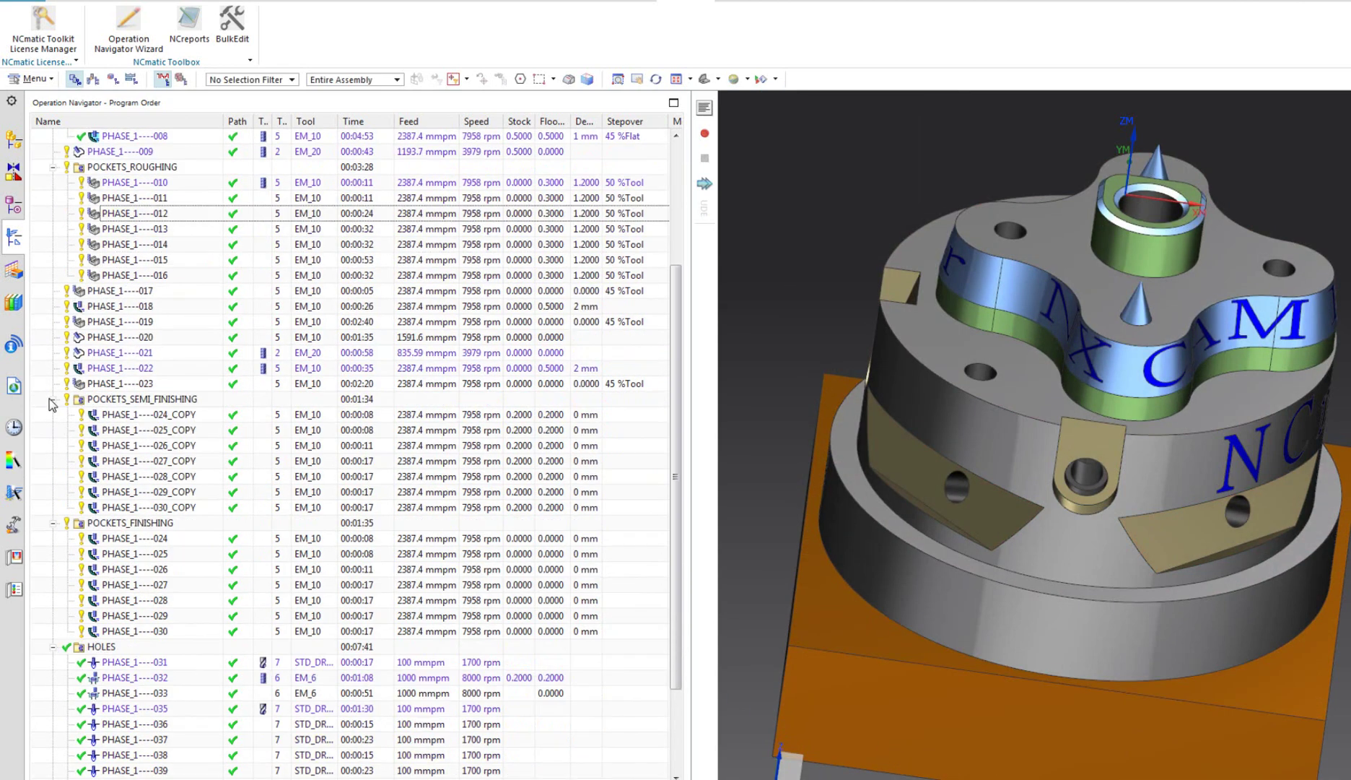
left_click(166, 429)
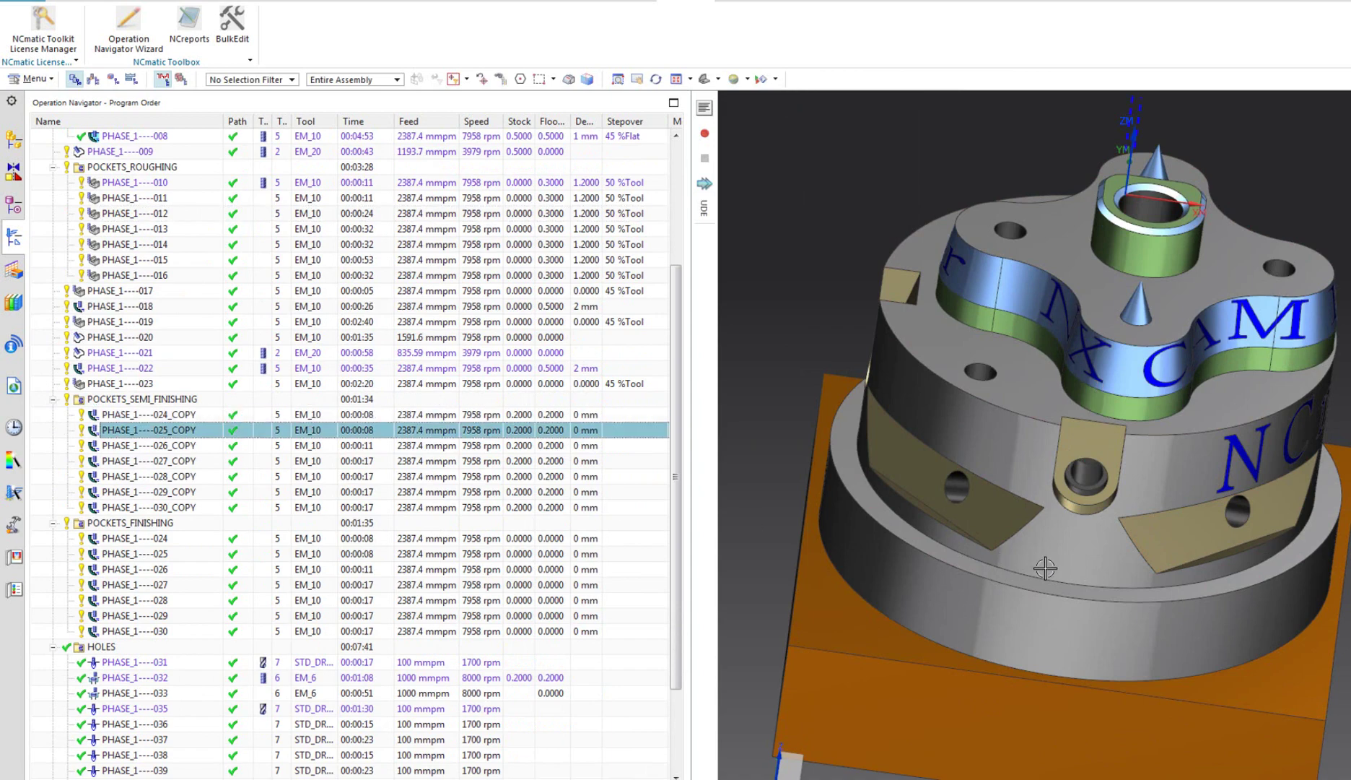
middle_click_drag(1040, 566, 699, 568)
key("Down")
key("Down")
key("Down")
key("Down")
key("Down")
Review the toolpaths of the POCKETS_FINISHING operations from PHASE_1----025 to PHASE_1----030 on the part
left_click(205, 553)
key("Down")
key("Down")
key("Down")
key("Down")
key("Down")
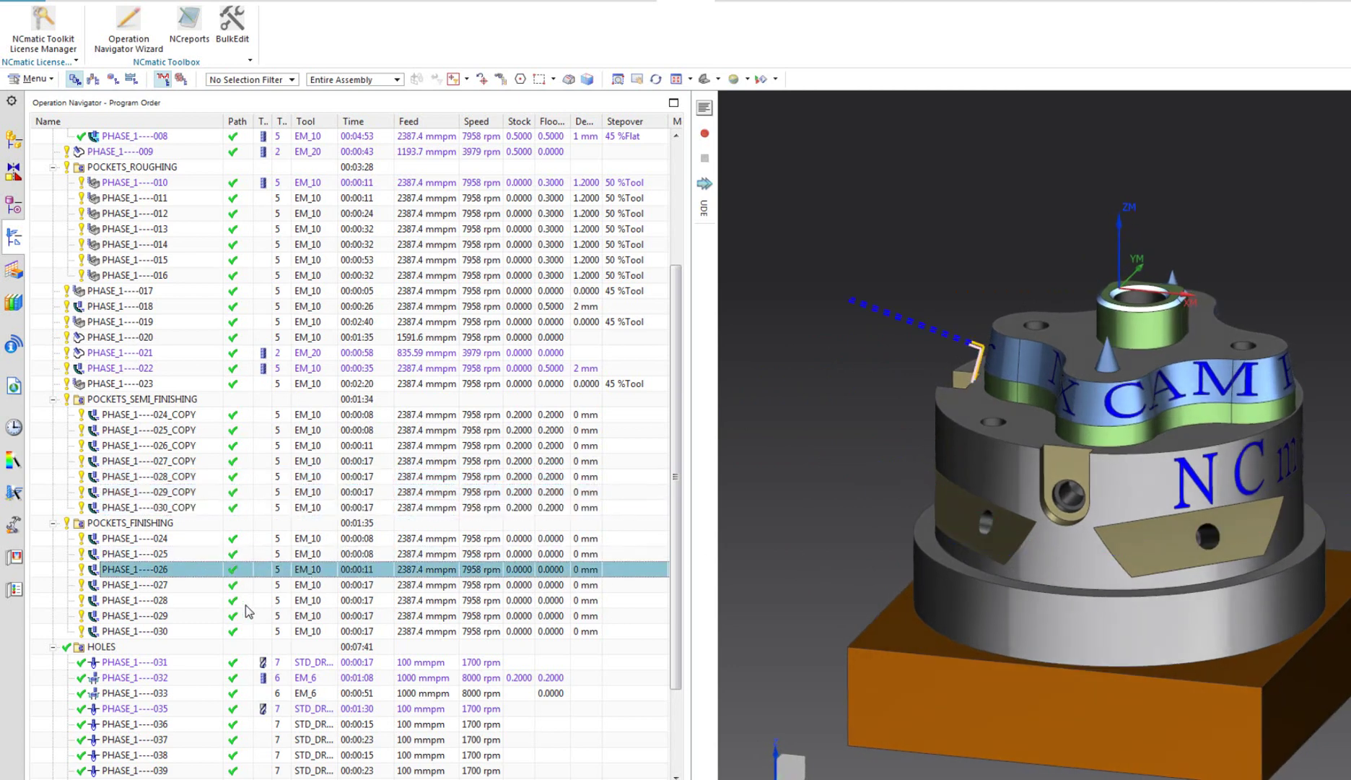
key("Down")
key("Down")
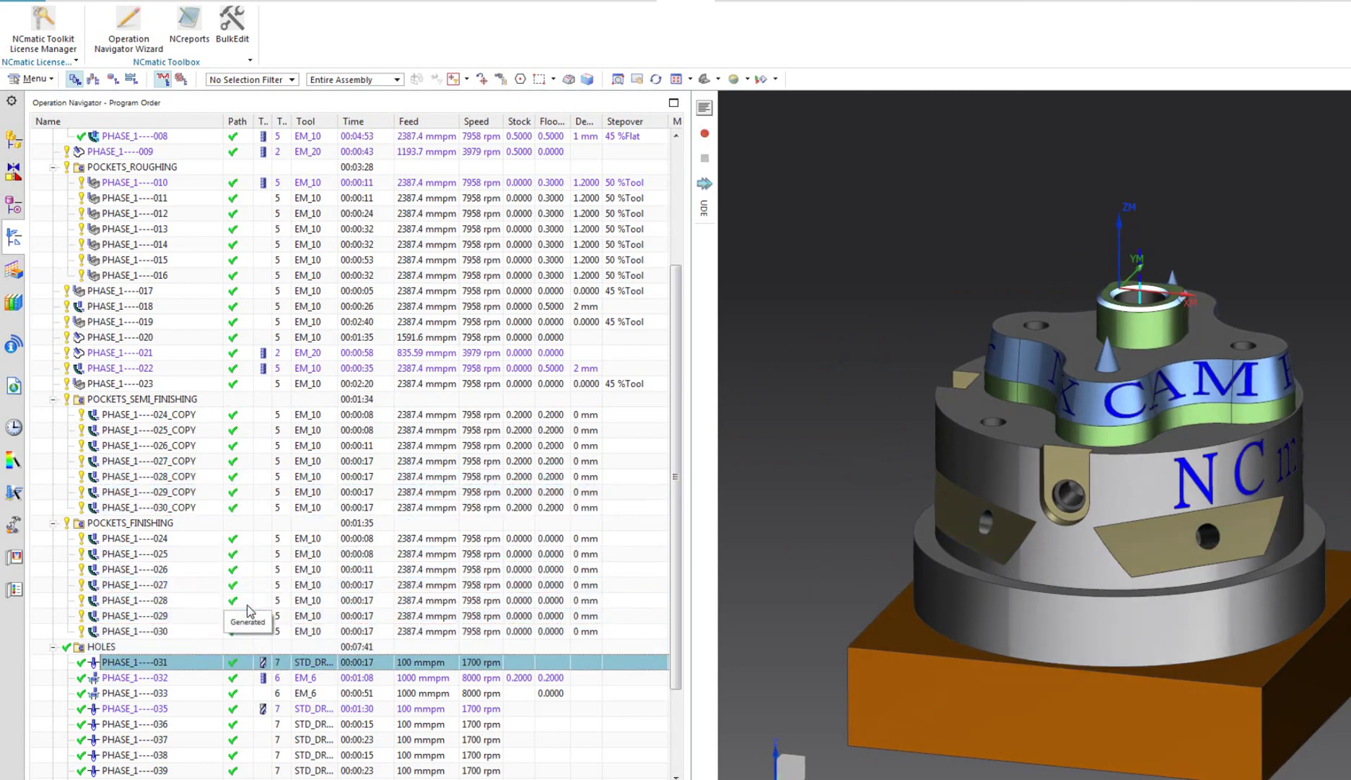
left_click(181, 632)
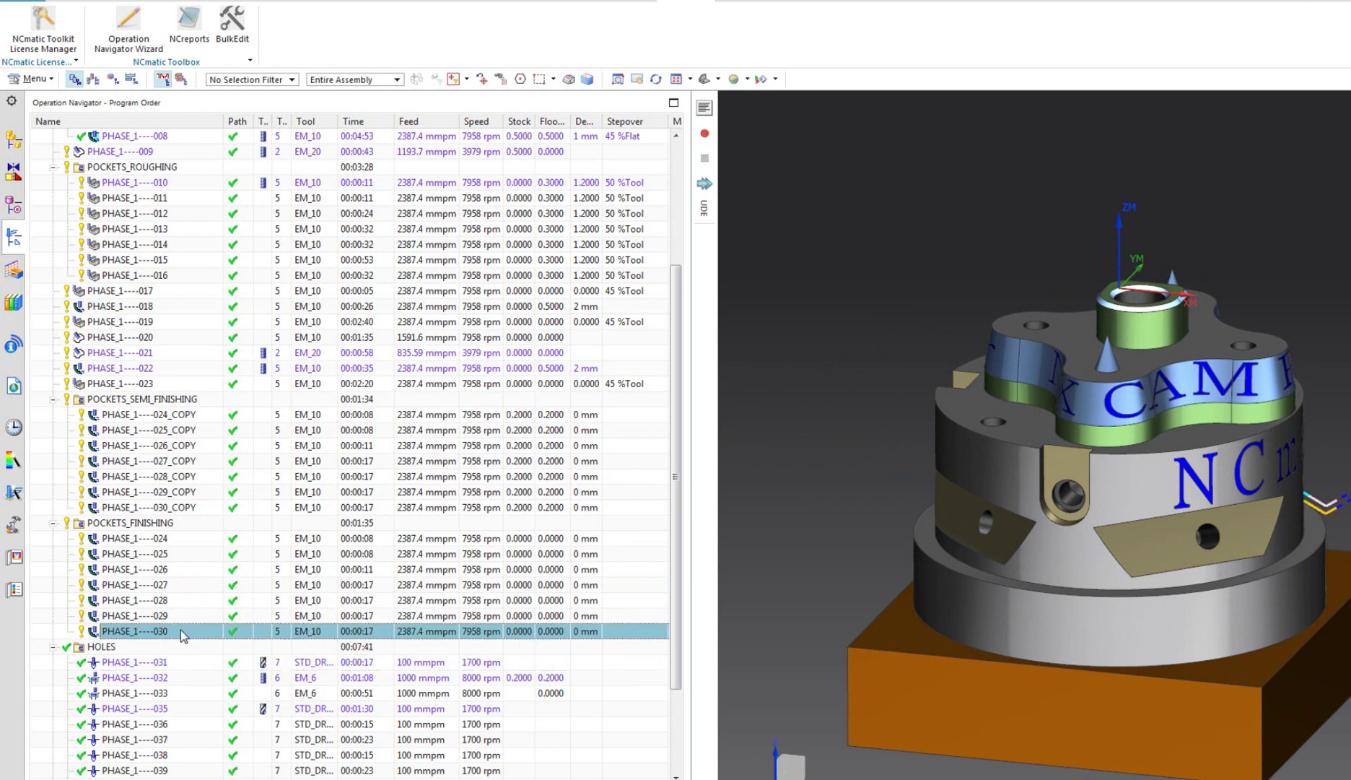
Start BulkEdit on the POCKETS_SEMI_FINISHING and POCKETS_FINISHING groups and show only its non cutting moves parameters
left_click(187, 402)
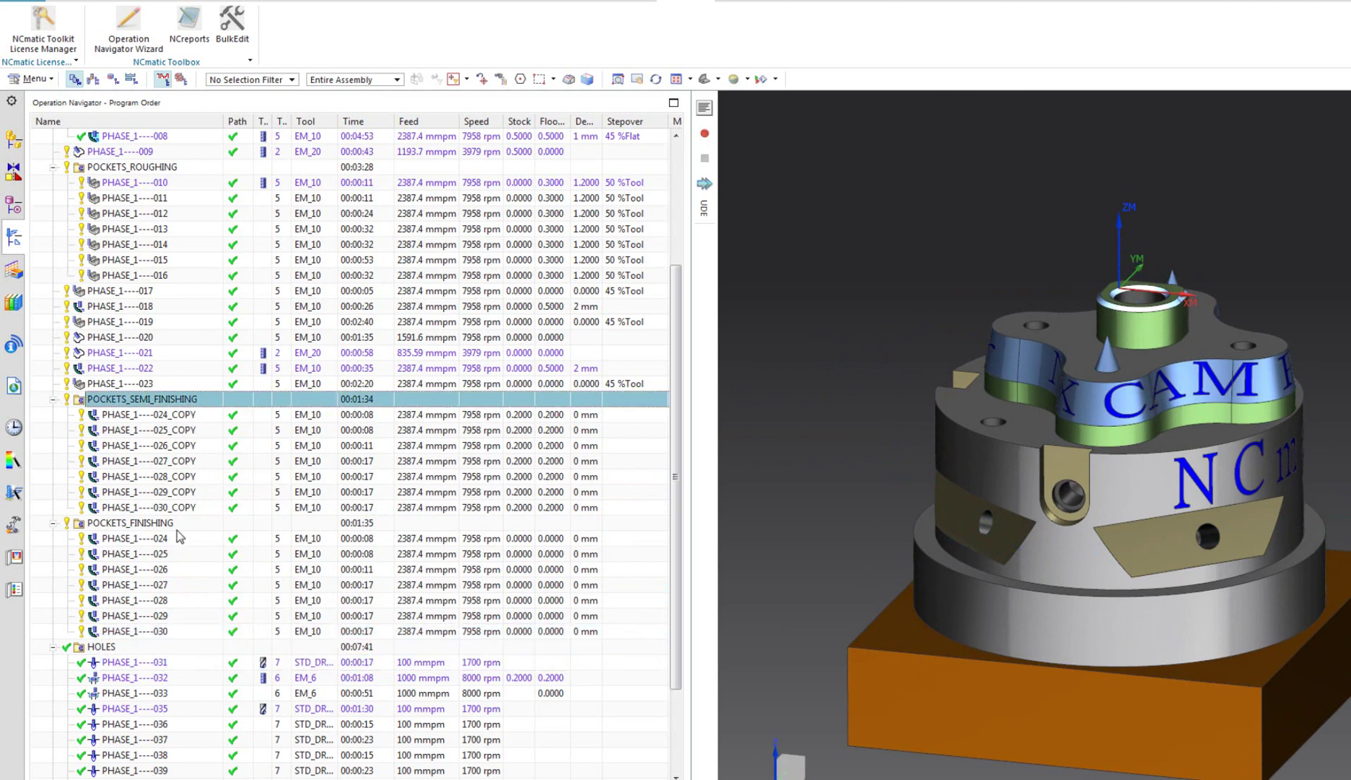
left_click(185, 526, "ctrl")
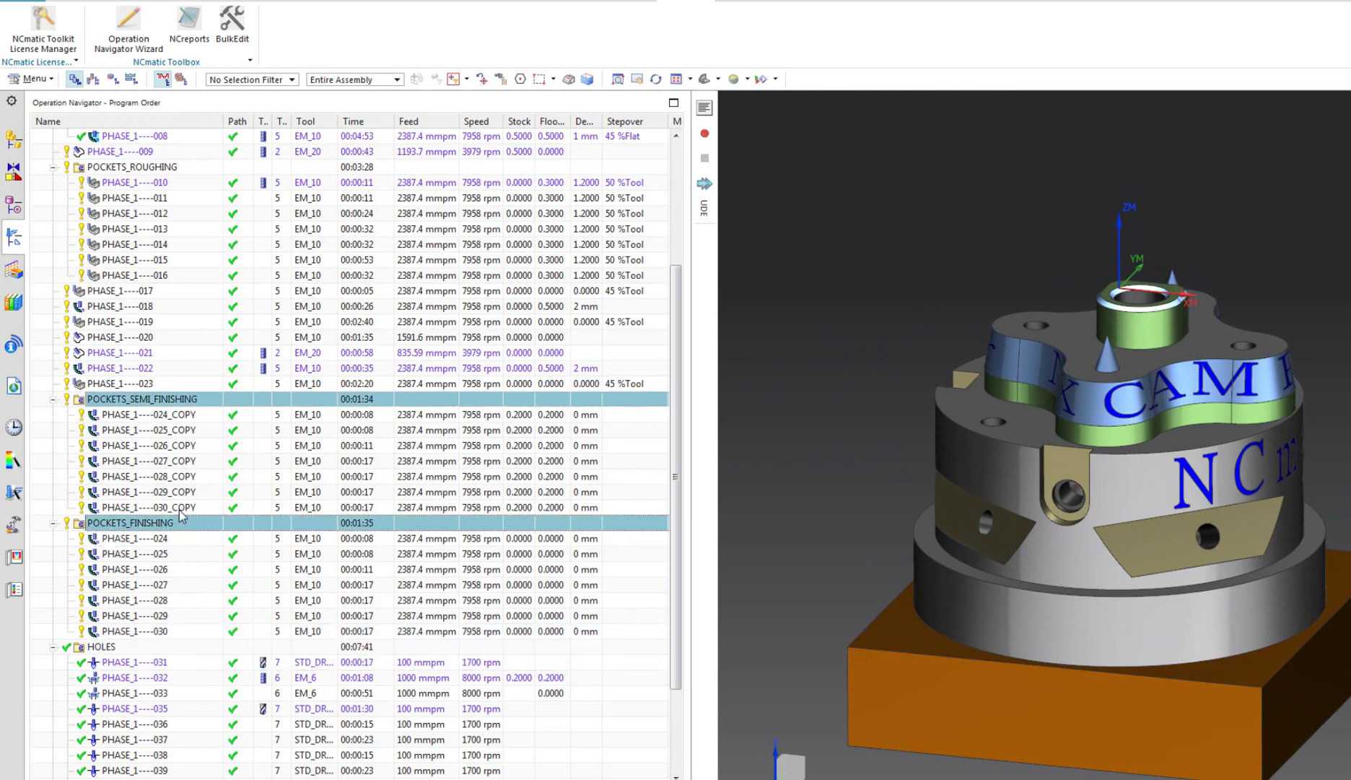
left_click(240, 40)
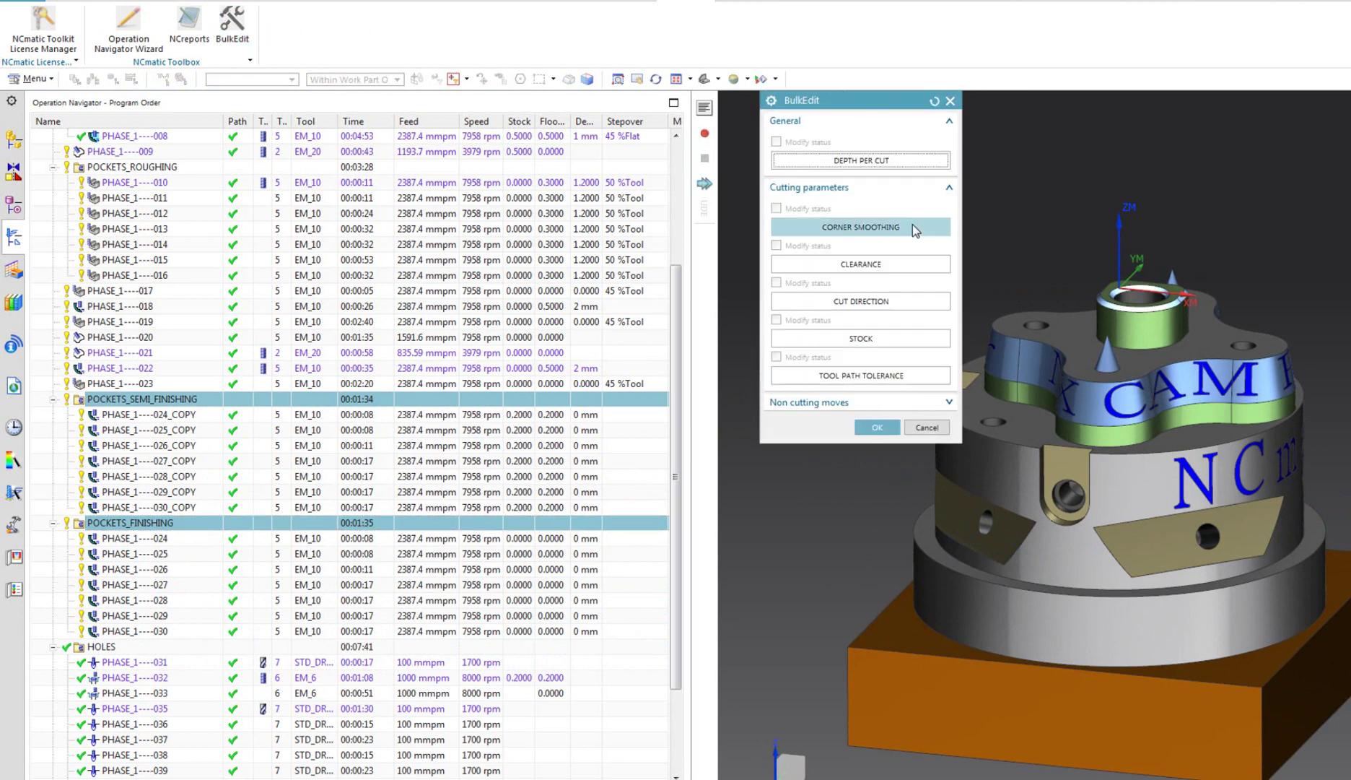
left_click(837, 402)
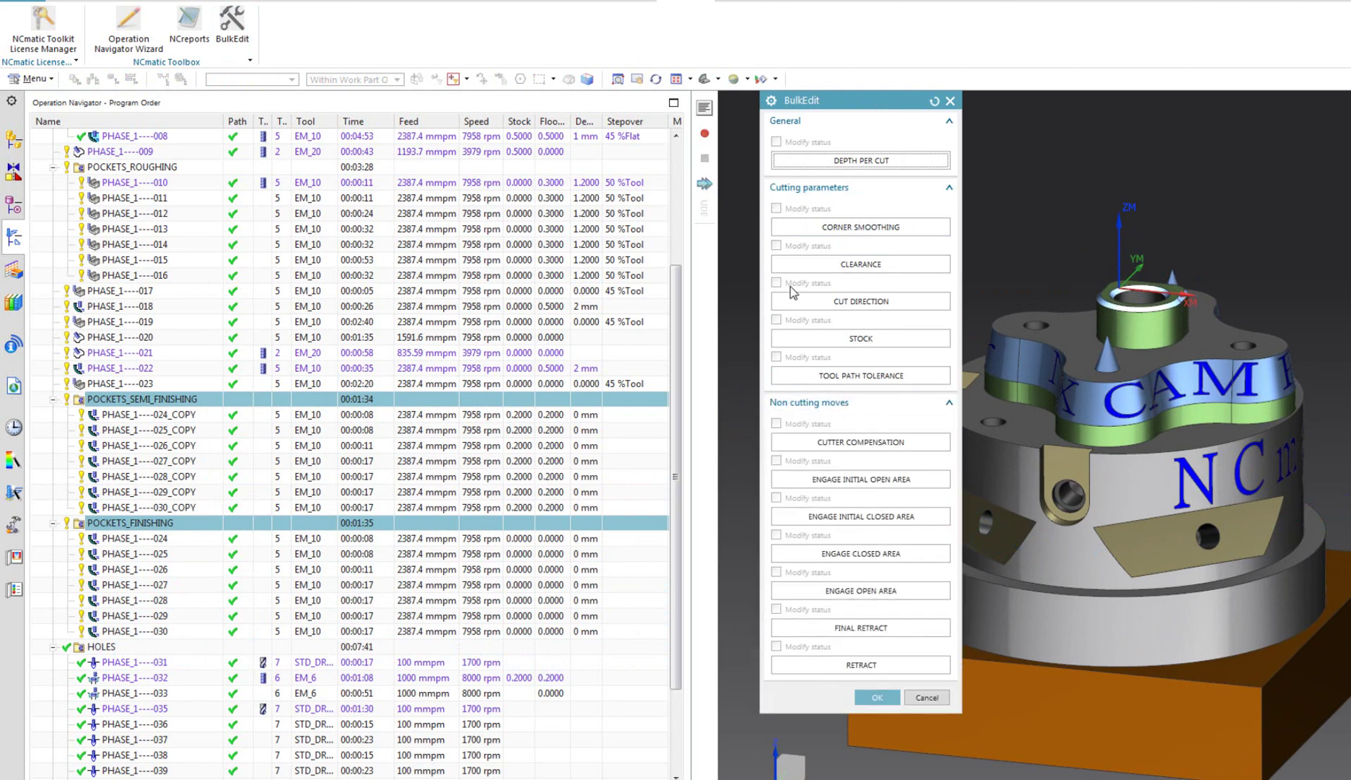
left_click(816, 187)
left_click(831, 123)
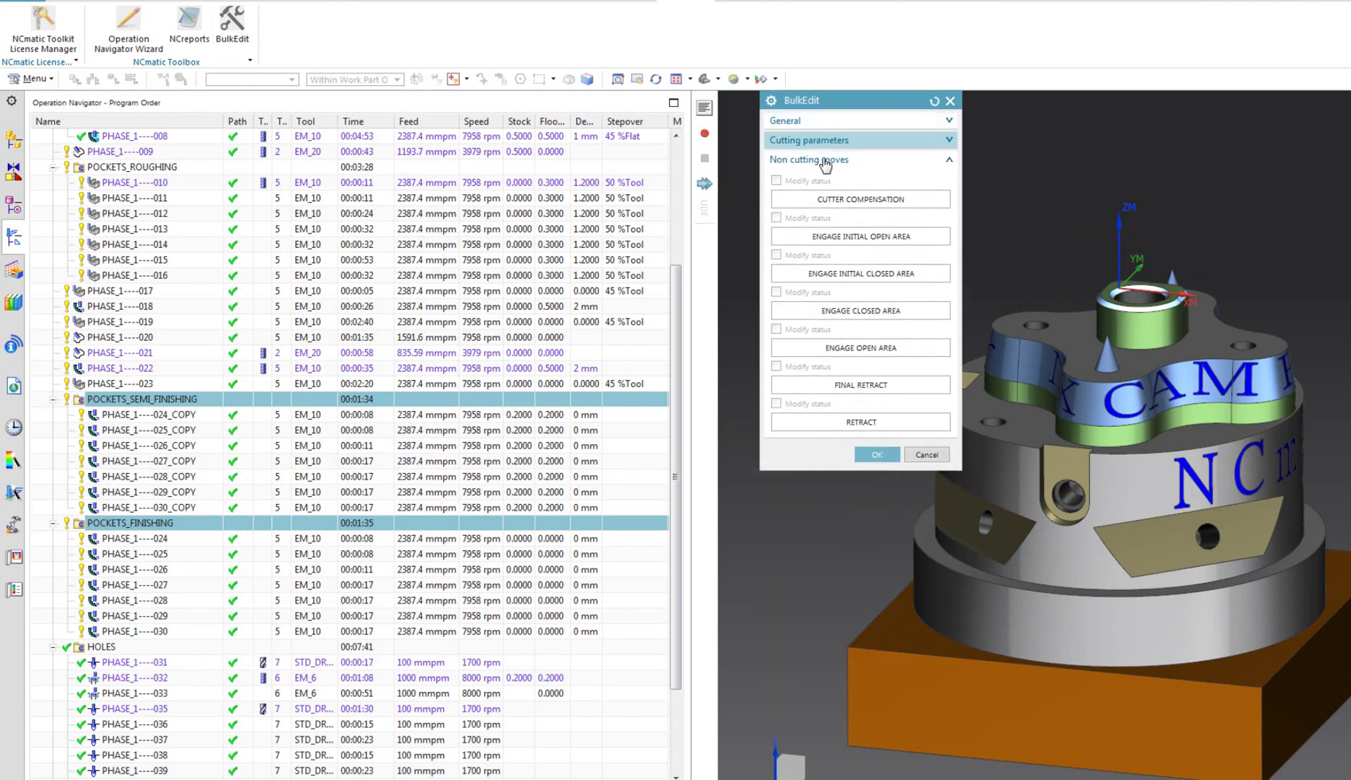
Set cutter compensation to All Finish Passes with a minimum move of 55 % Tool and contact/tracking data output, and apply it to the selected groups
left_click(909, 200)
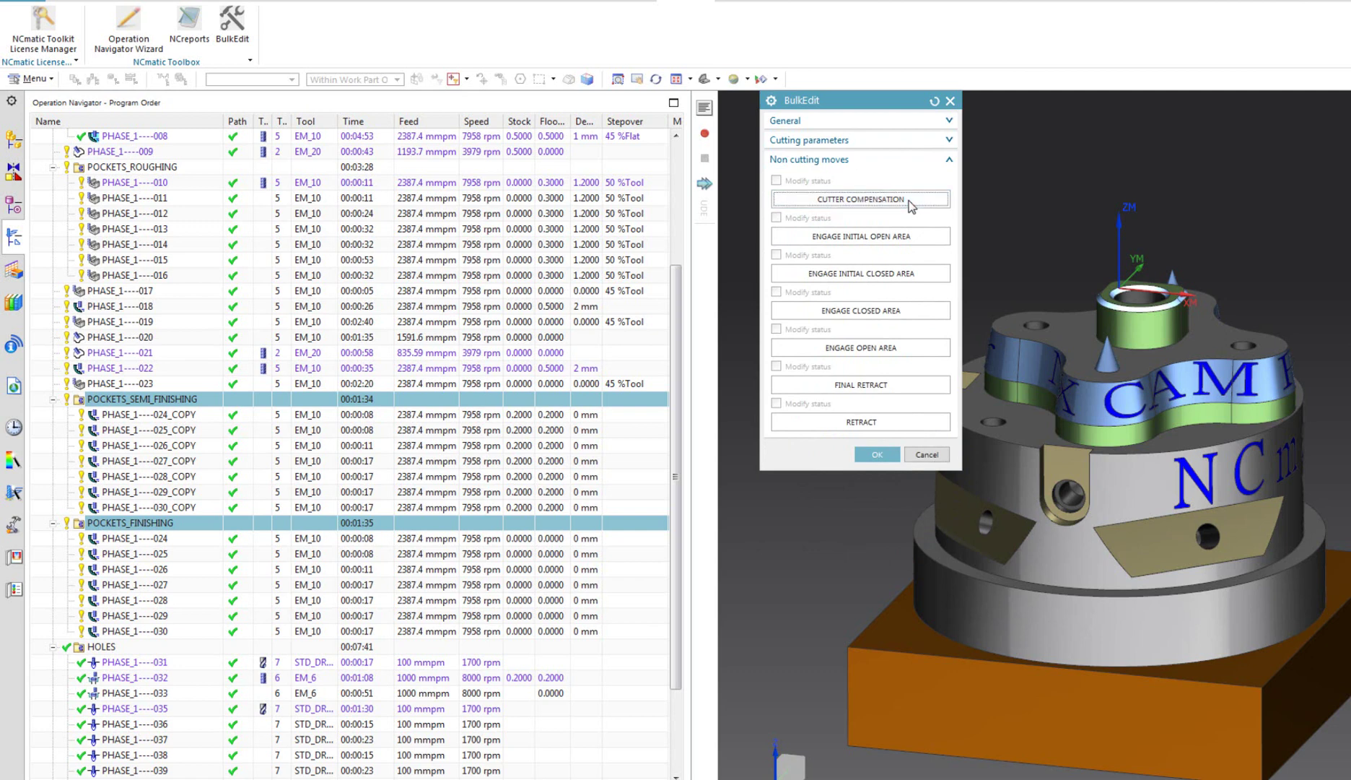
left_click(902, 123)
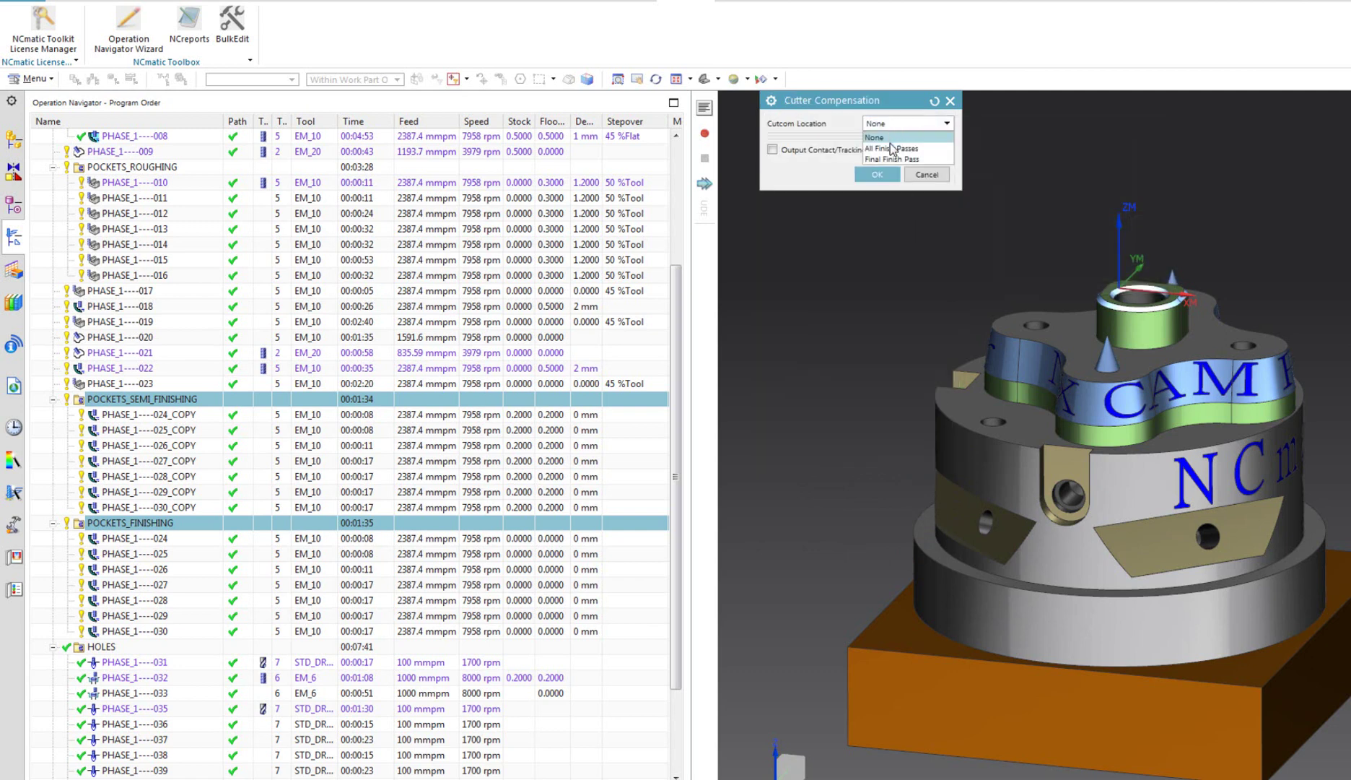
left_click(891, 148)
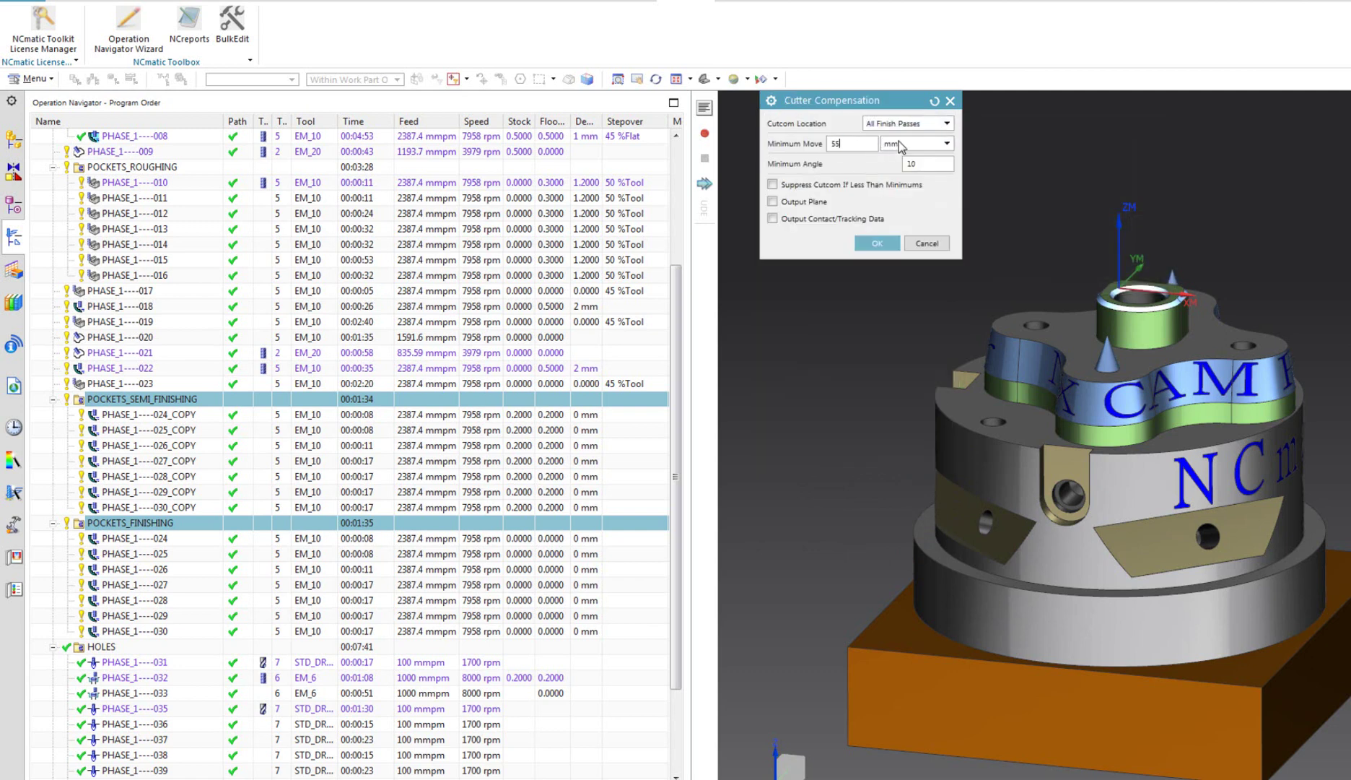
left_click(902, 143)
left_click(906, 164)
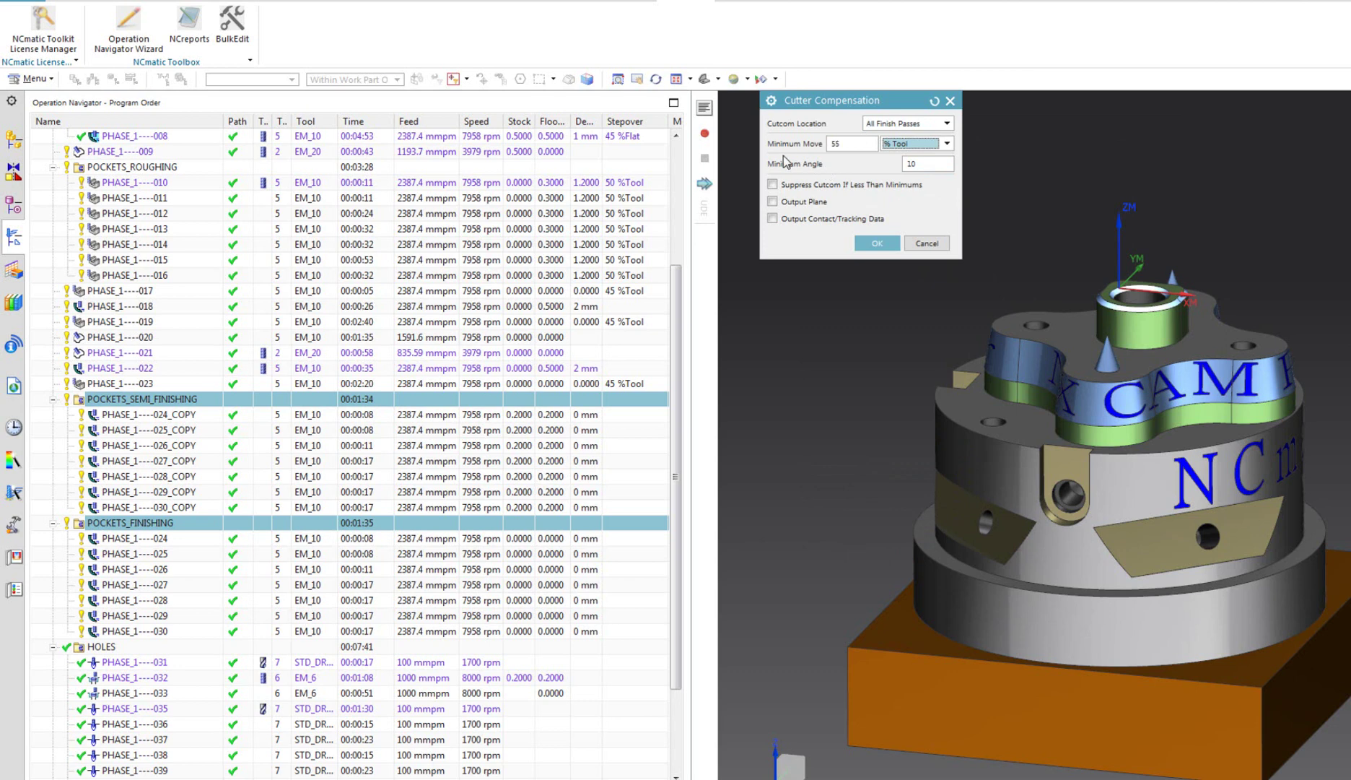
left_click(782, 220)
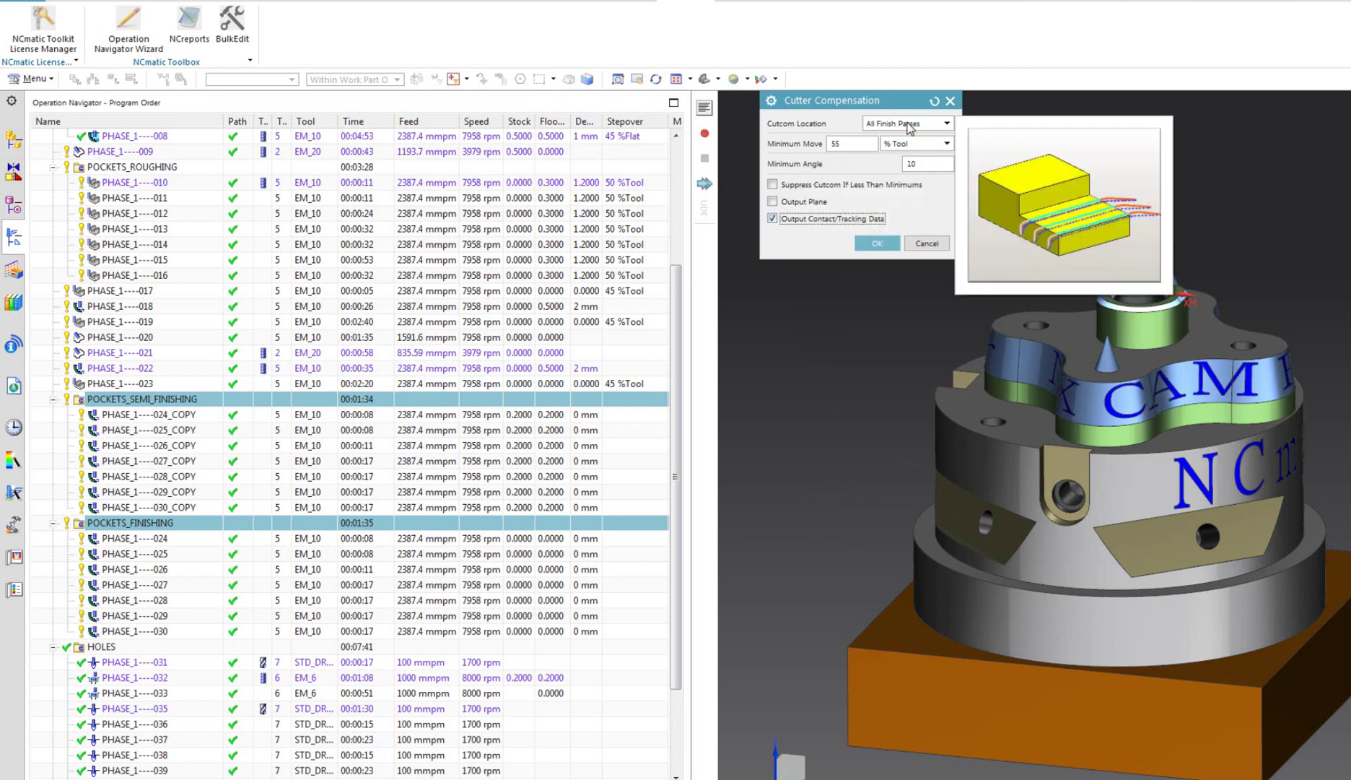
left_click(876, 244)
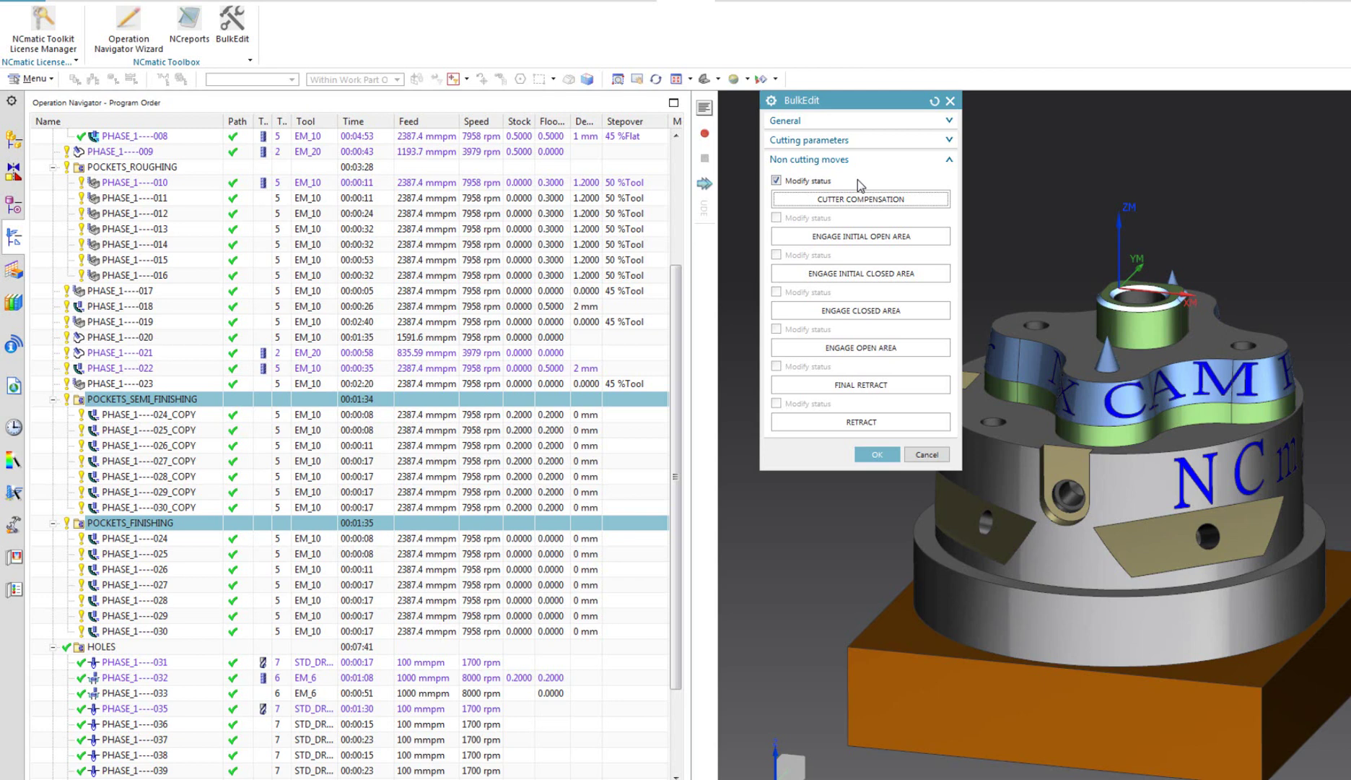
left_click(877, 454)
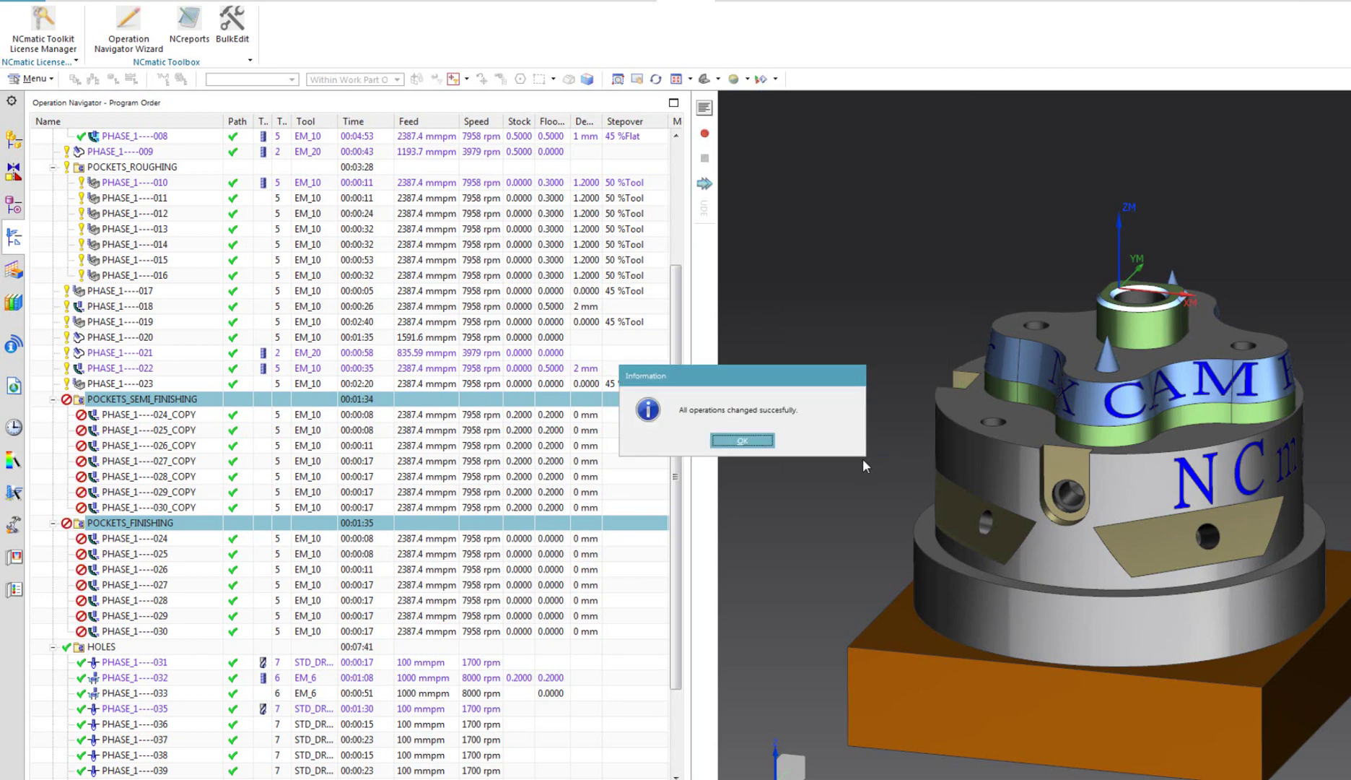
left_click(742, 441)
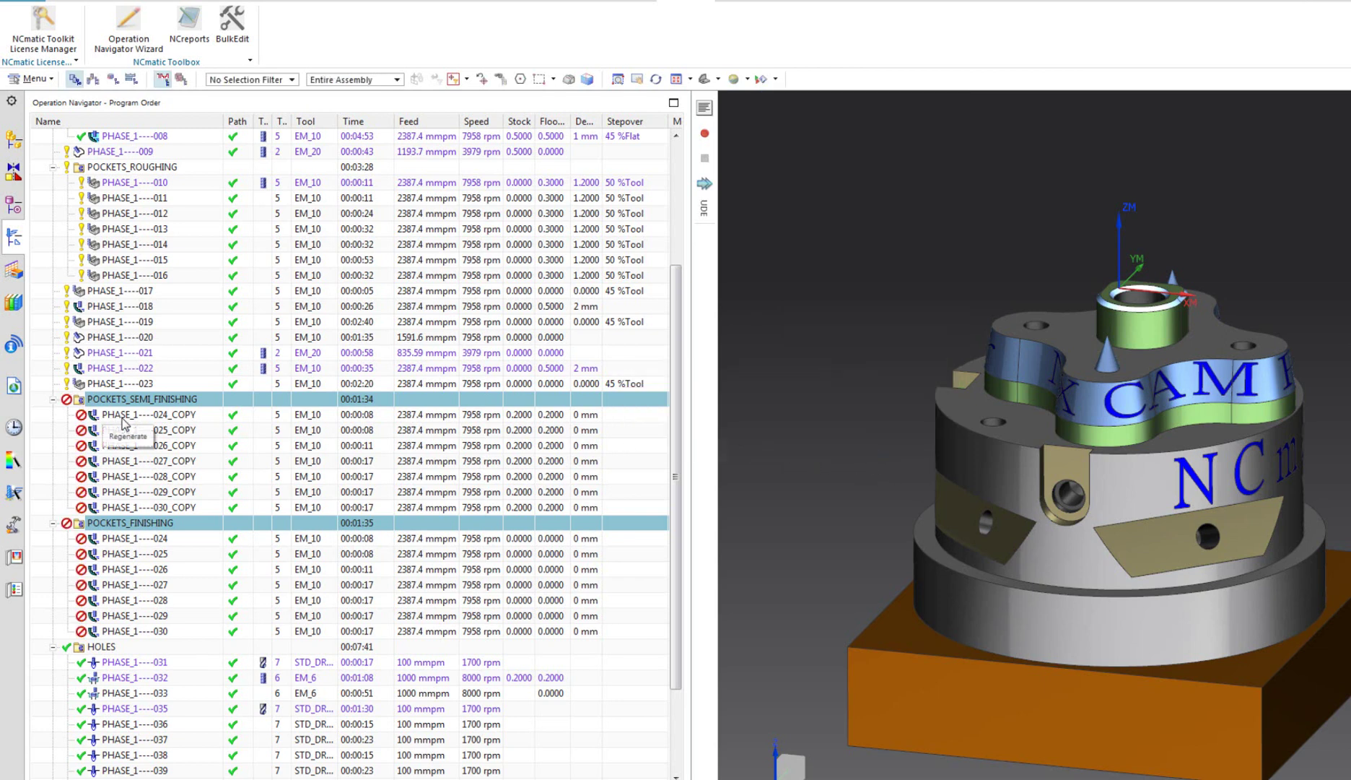
Inspect the existing toolpaths of PHASE_1----026_COPY and PHASE_1----028_COPY on the part's side pockets
left_click(146, 446)
left_click(157, 476)
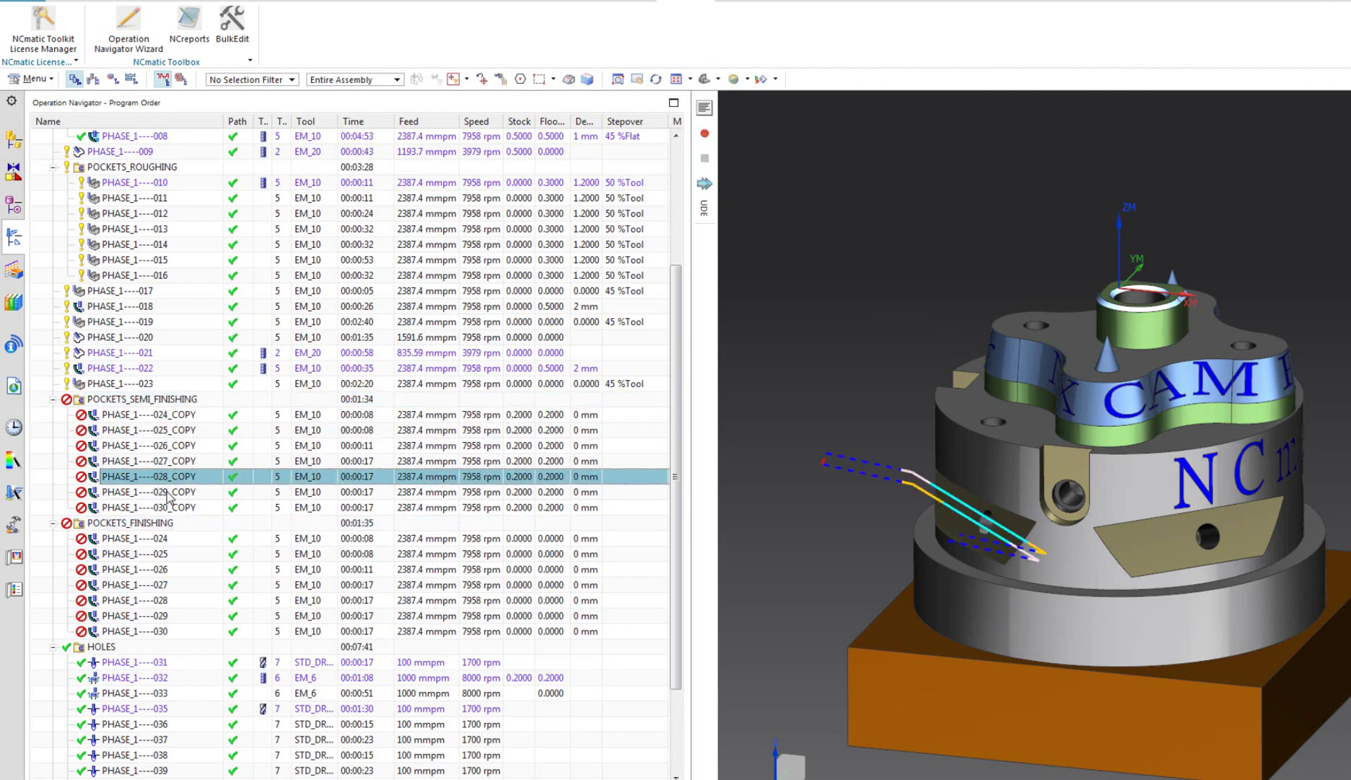
scroll(1116, 558, "up", 4)
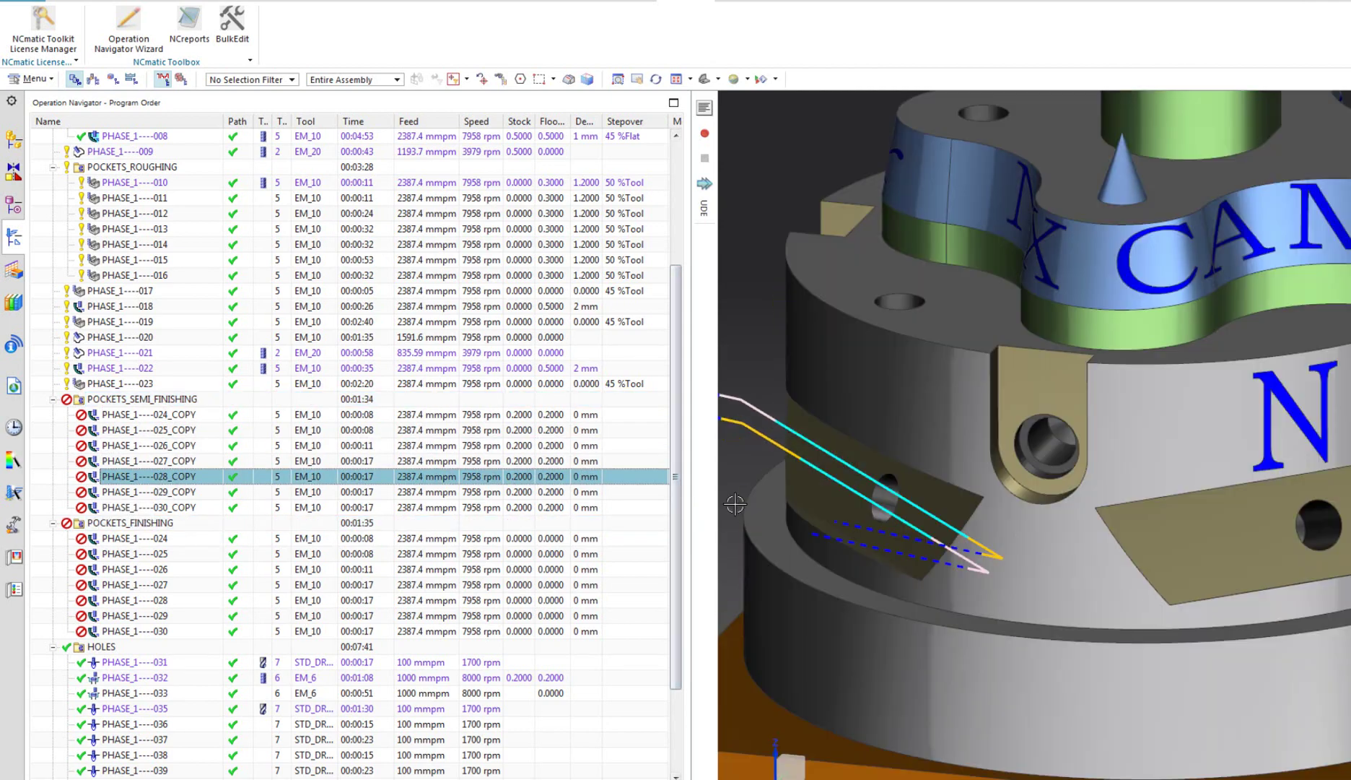
scroll(938, 526, "down", 4)
Generate the toolpaths of the POCKETS_SEMI_FINISHING and POCKETS_FINISHING groups together and accept the generated paths
left_click(209, 399)
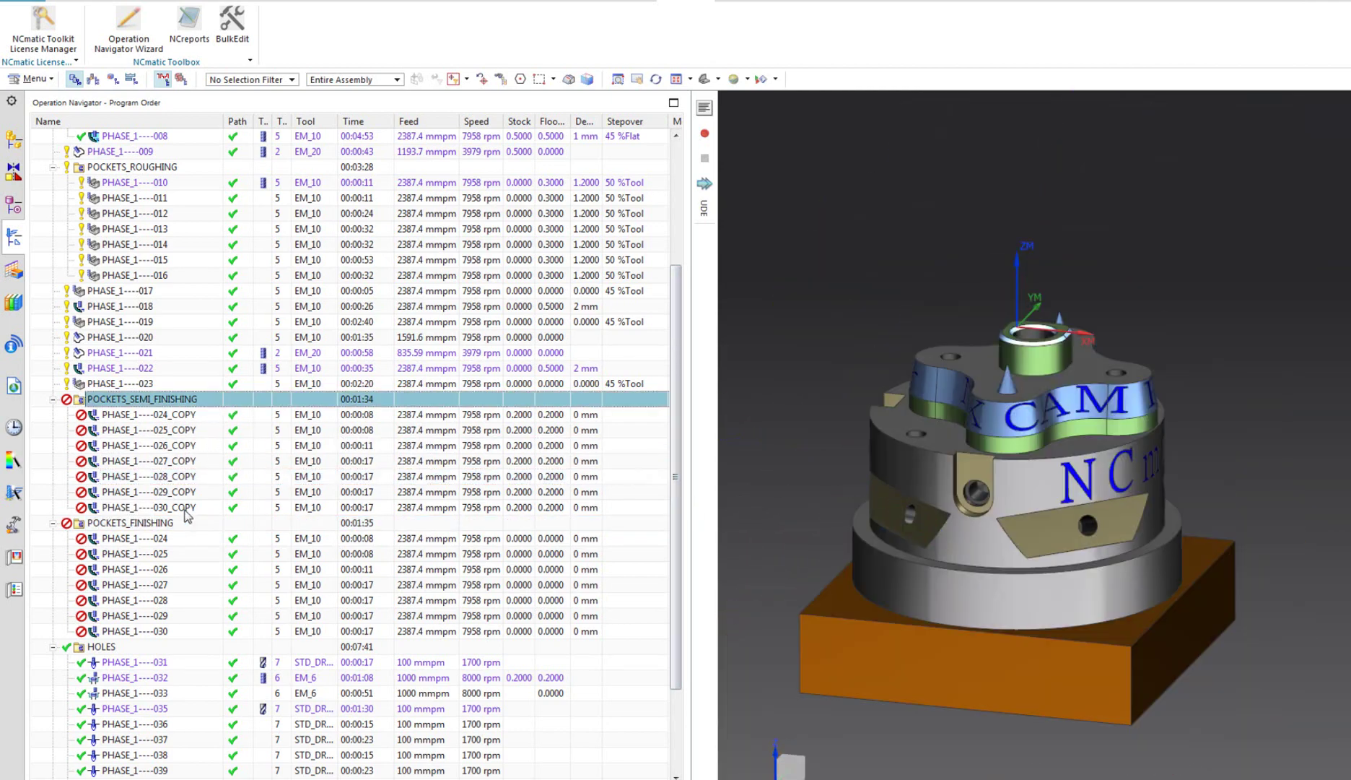
left_click(201, 524, "ctrl")
right_click(200, 525)
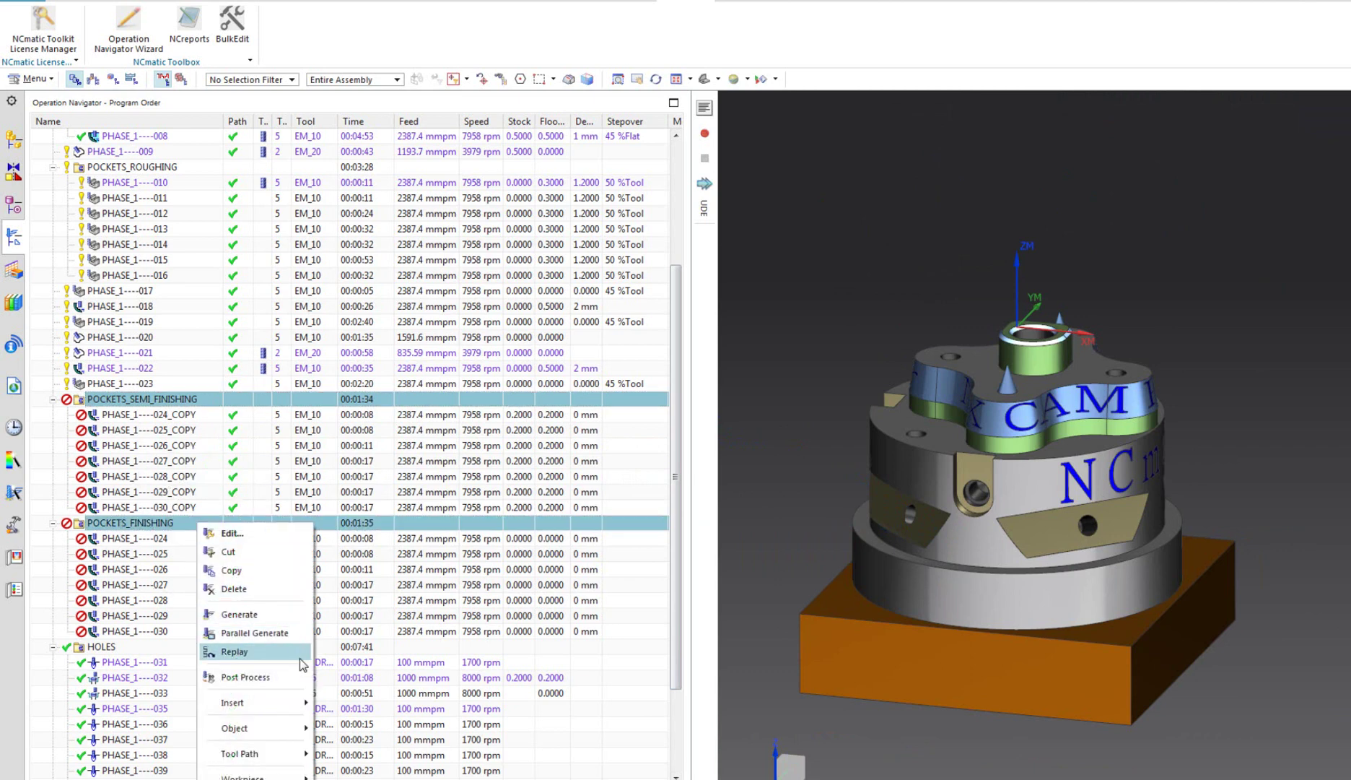
left_click(267, 614)
key("Return")
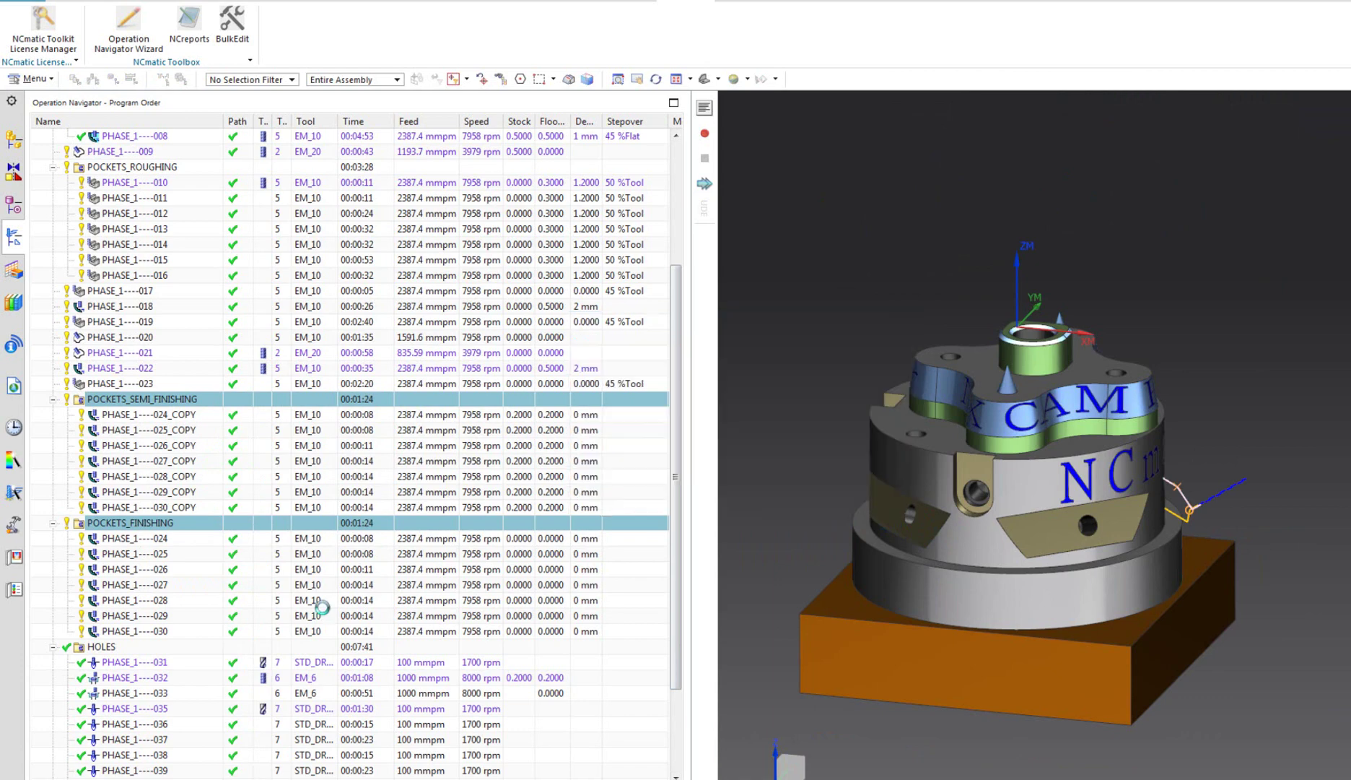
Review the regenerated semi-finishing toolpaths of PHASE_1----026_COPY, 029_COPY, 030_COPY and 024_COPY on the part
left_click(186, 445)
middle_click_drag(1010, 505, 715, 493)
left_click(220, 491)
middle_click_drag(902, 505, 1105, 591)
scroll(1104, 591, "up", 3)
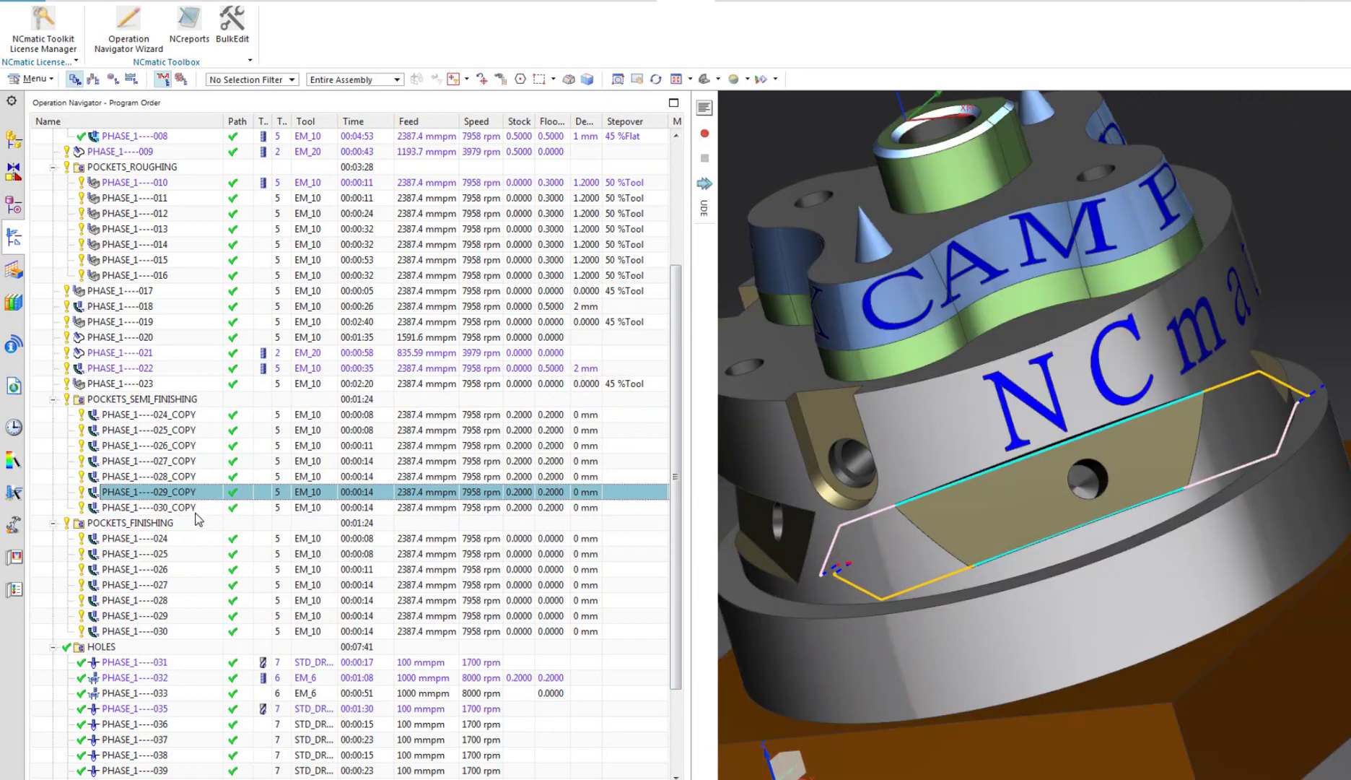
left_click(196, 508)
left_click(333, 414)
key("Home")
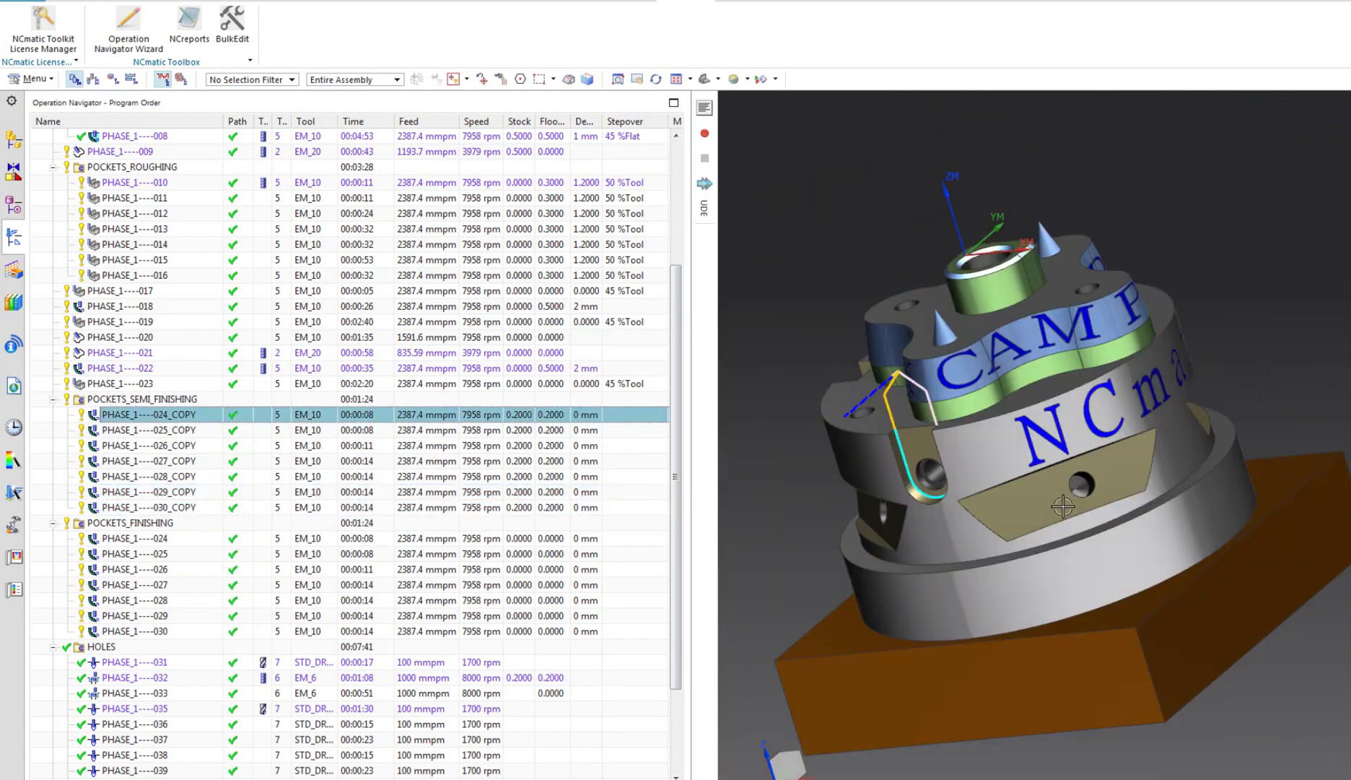
Select operations PHASE_1----009, 034, 021 and 020 together in the program order
scroll(189, 545, "up", 4)
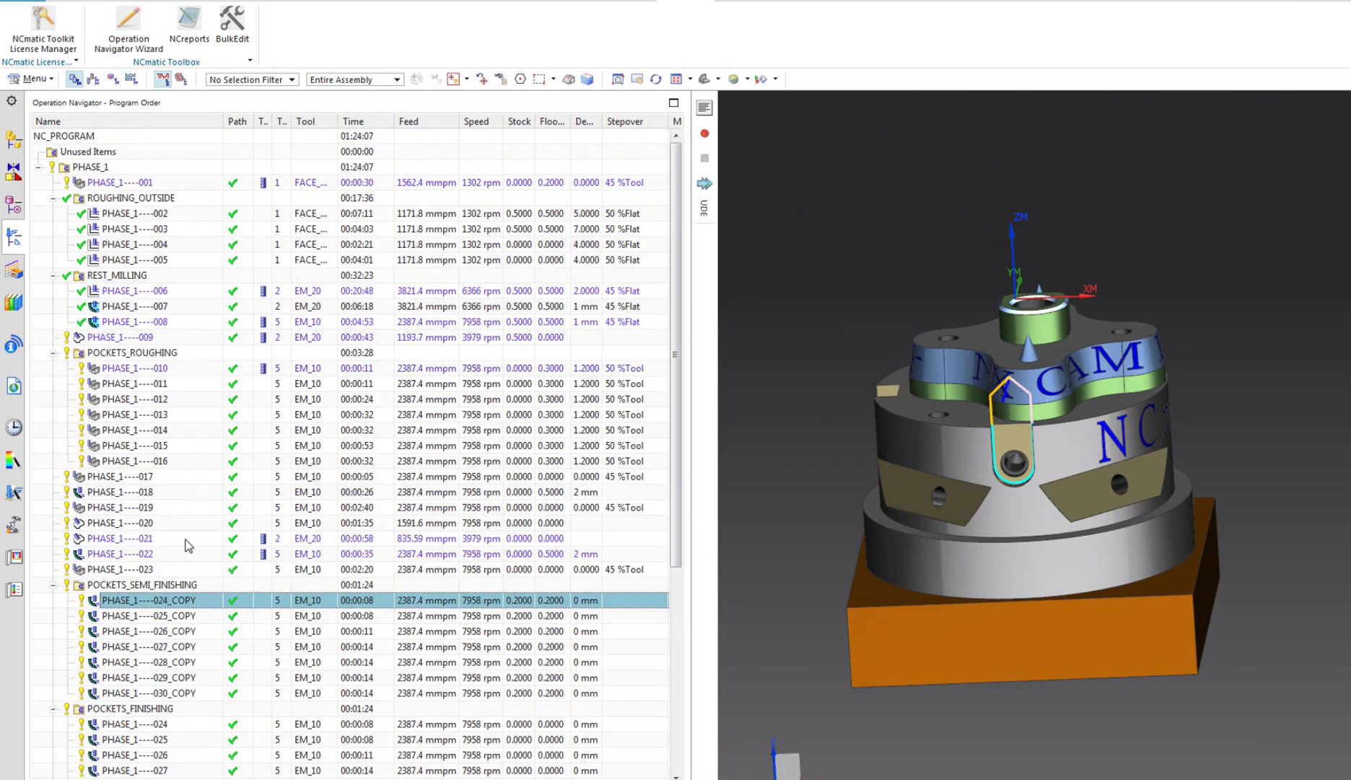
left_click(149, 337)
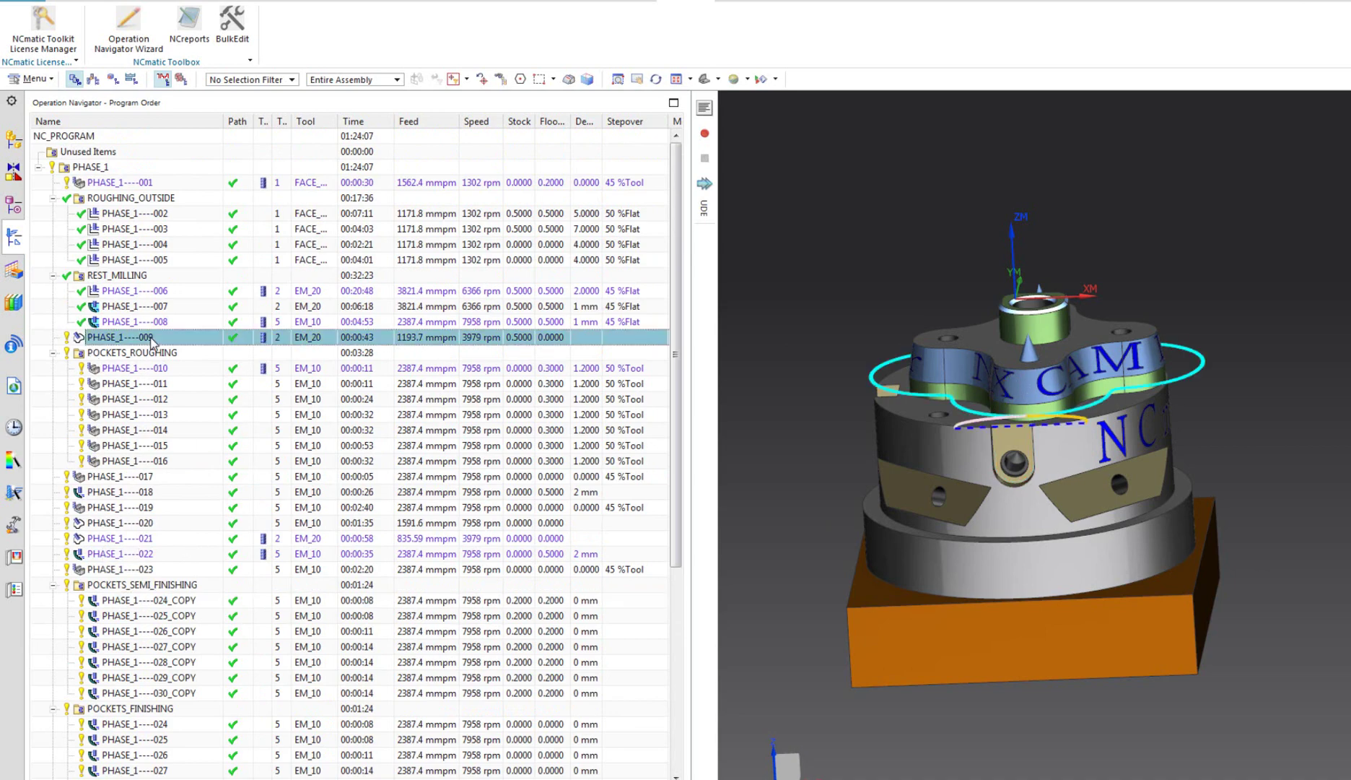
scroll(168, 420, "down", 6)
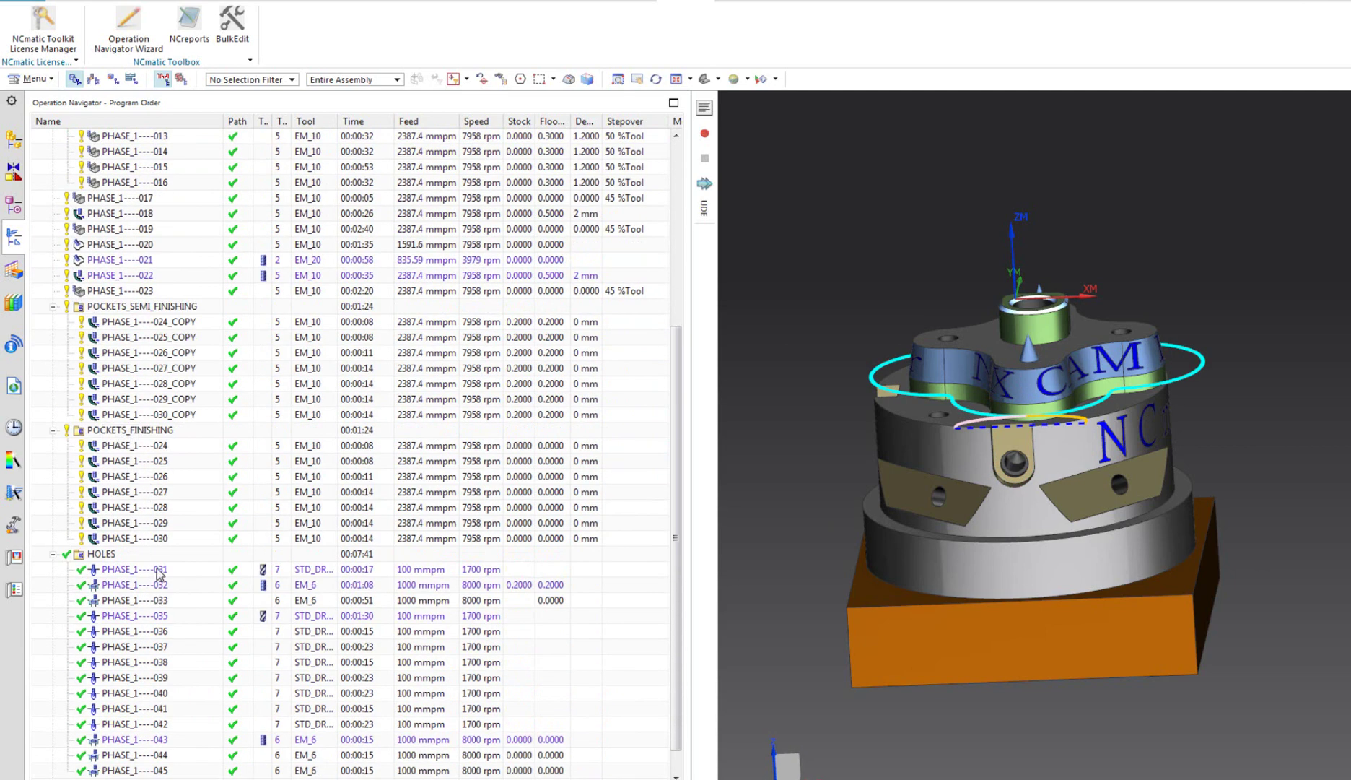
scroll(158, 574, "down", 1)
left_click(137, 757)
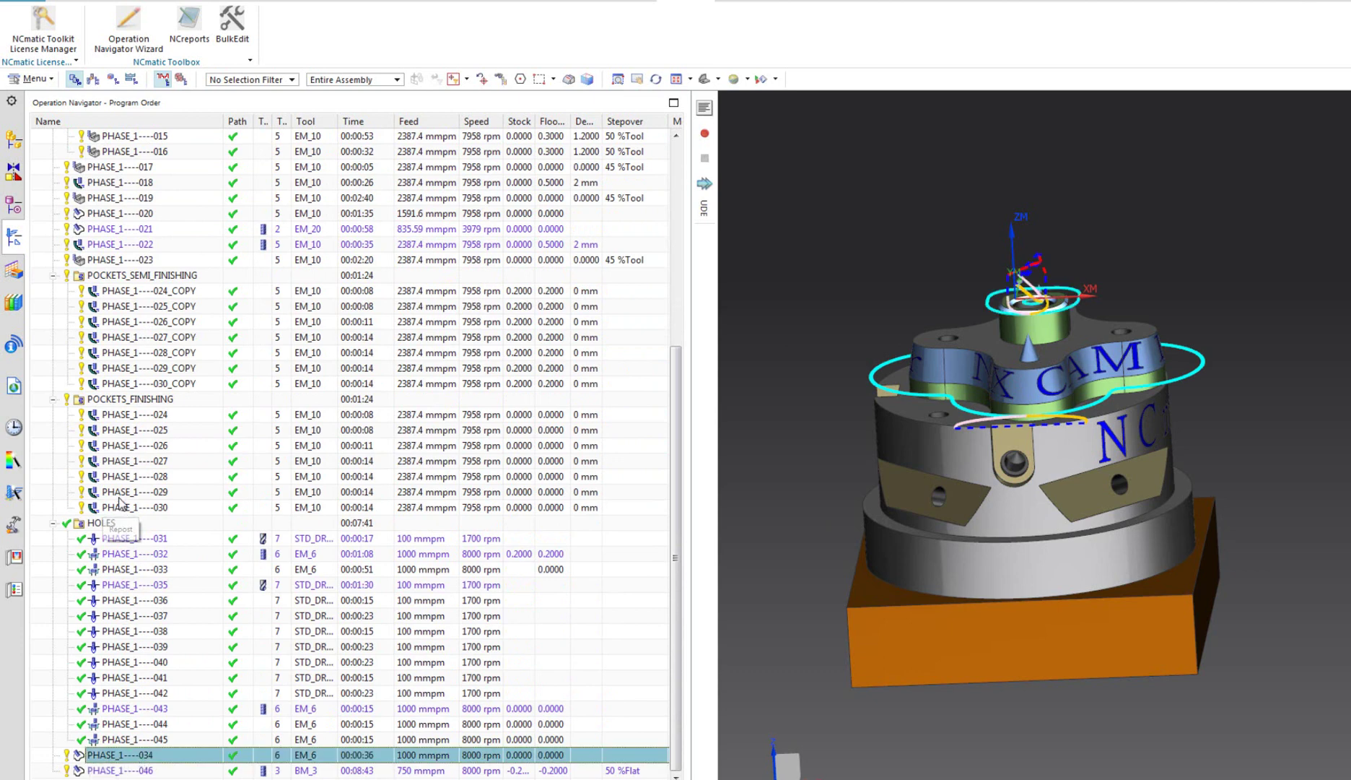
scroll(121, 503, "up", 3)
left_click(119, 368, "ctrl")
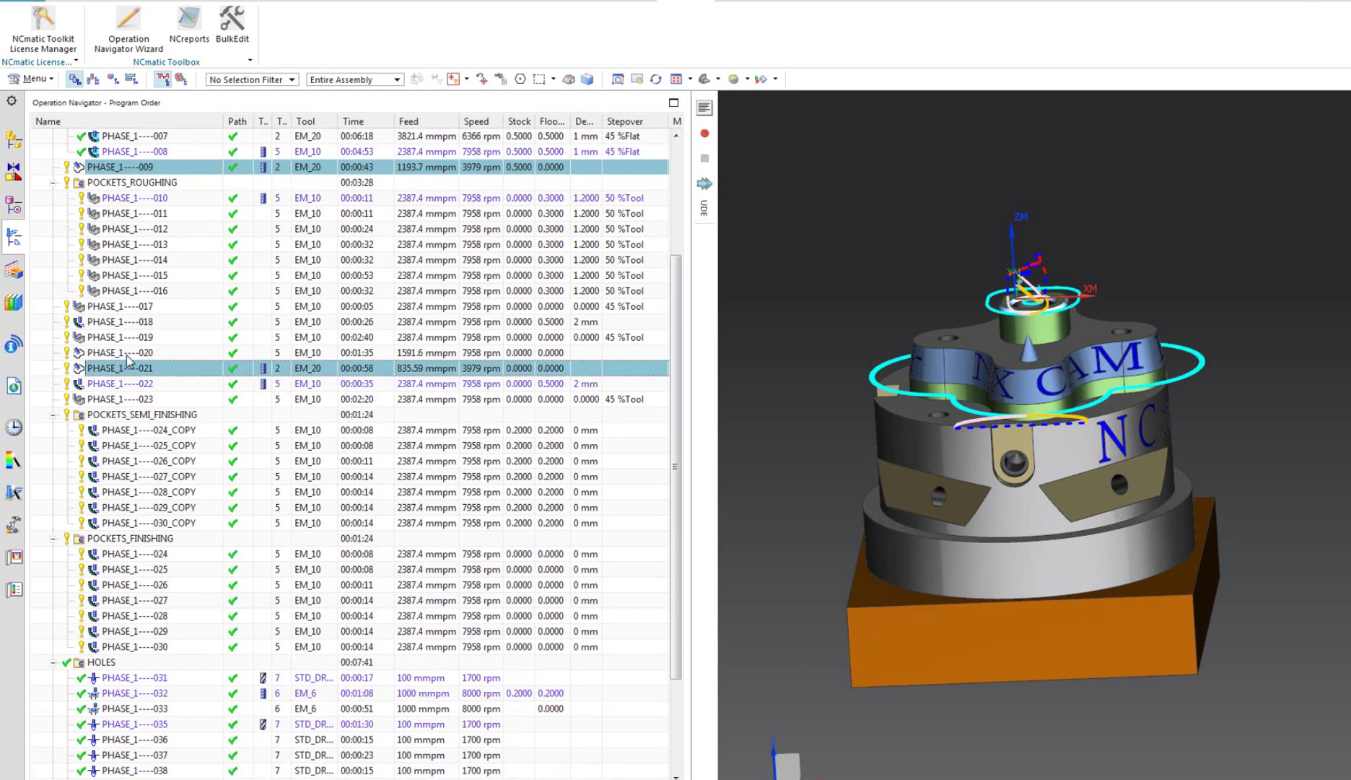
left_click(129, 354, "ctrl")
mouse_move(866, 624)
middle_mouse_down()
mouse_move(865, 655)
mouse_move(898, 648)
mouse_move(856, 637)
middle_mouse_up()
scroll(315, 554, "up", 4)
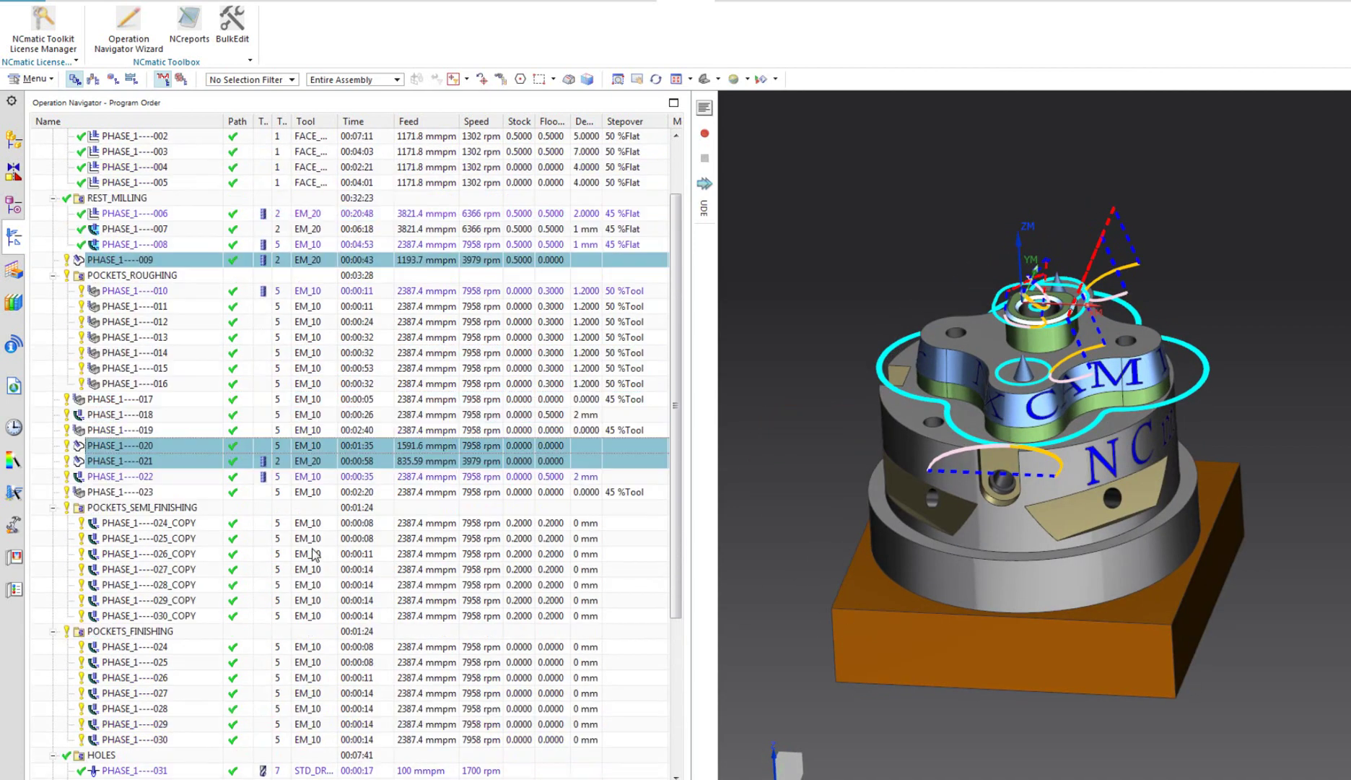
scroll(316, 555, "down", 5)
scroll(314, 554, "down", 2)
scroll(314, 553, "up", 8)
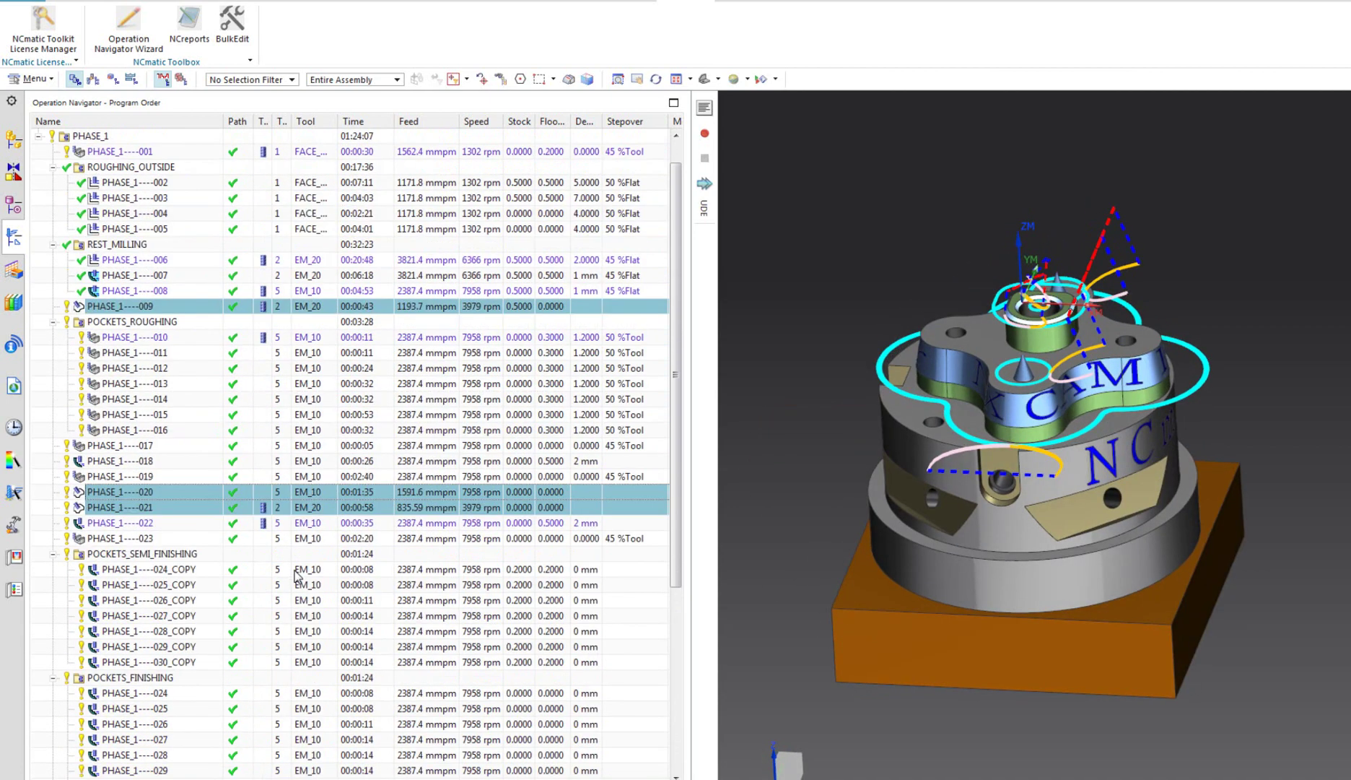
Use BulkEdit to set the tool path tolerance of the selected operations to 0.005 for both Intol and Outtol, and apply it
left_click(229, 36)
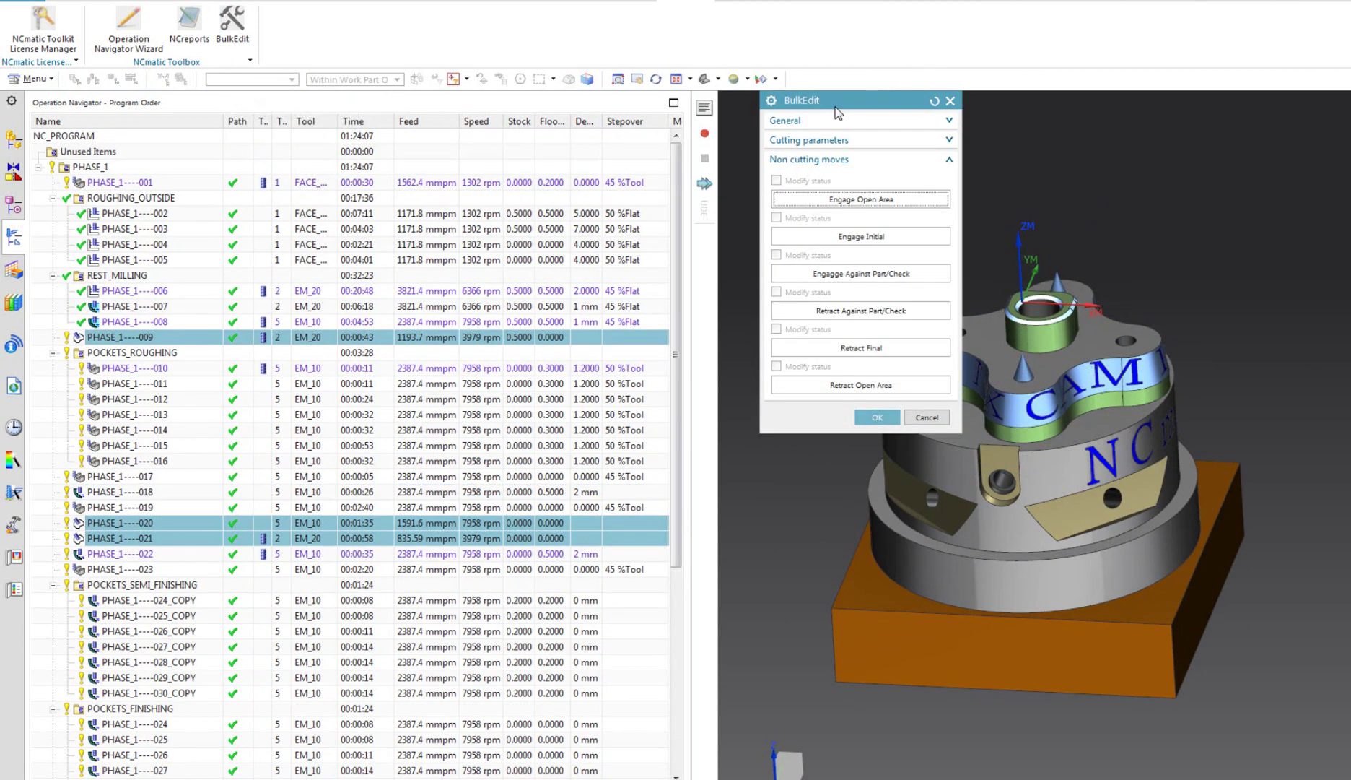
left_click_drag(854, 108, 677, 131)
left_click(671, 164)
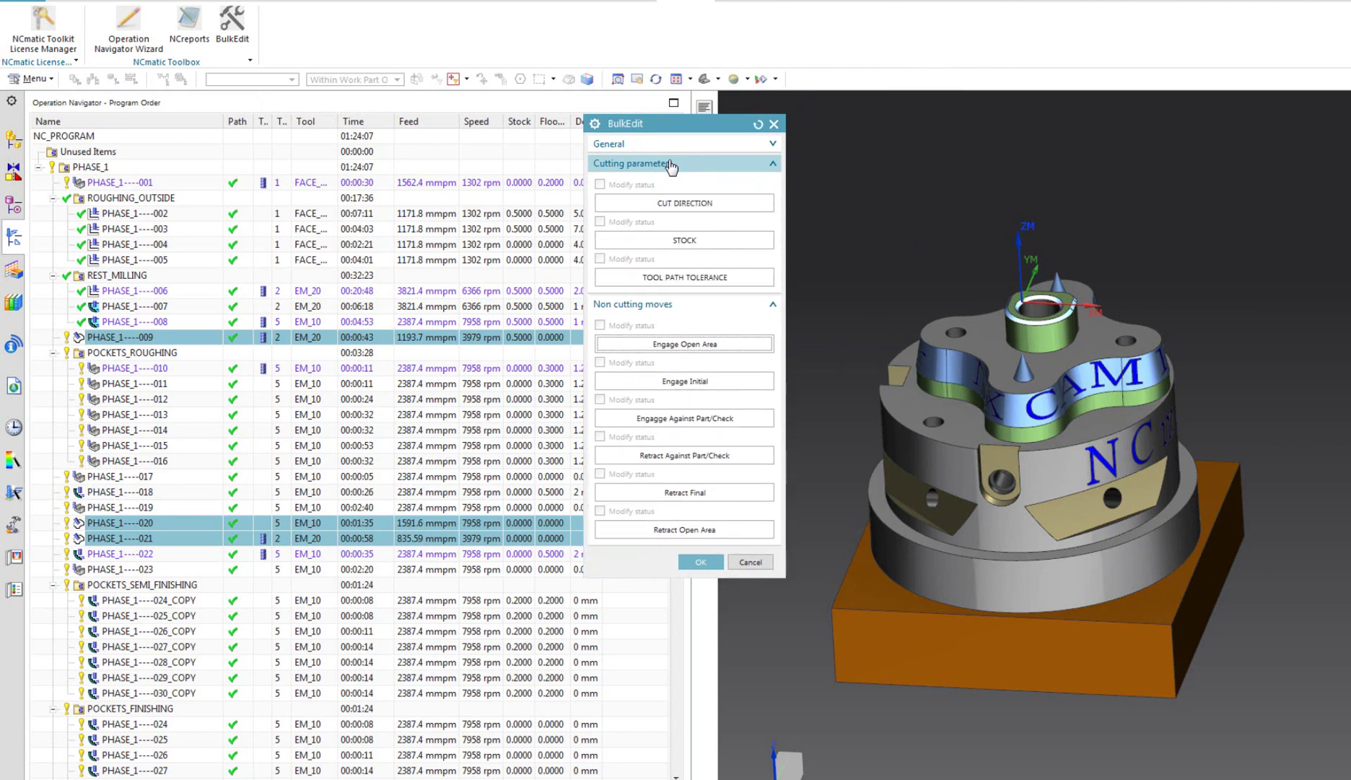
left_click(755, 276)
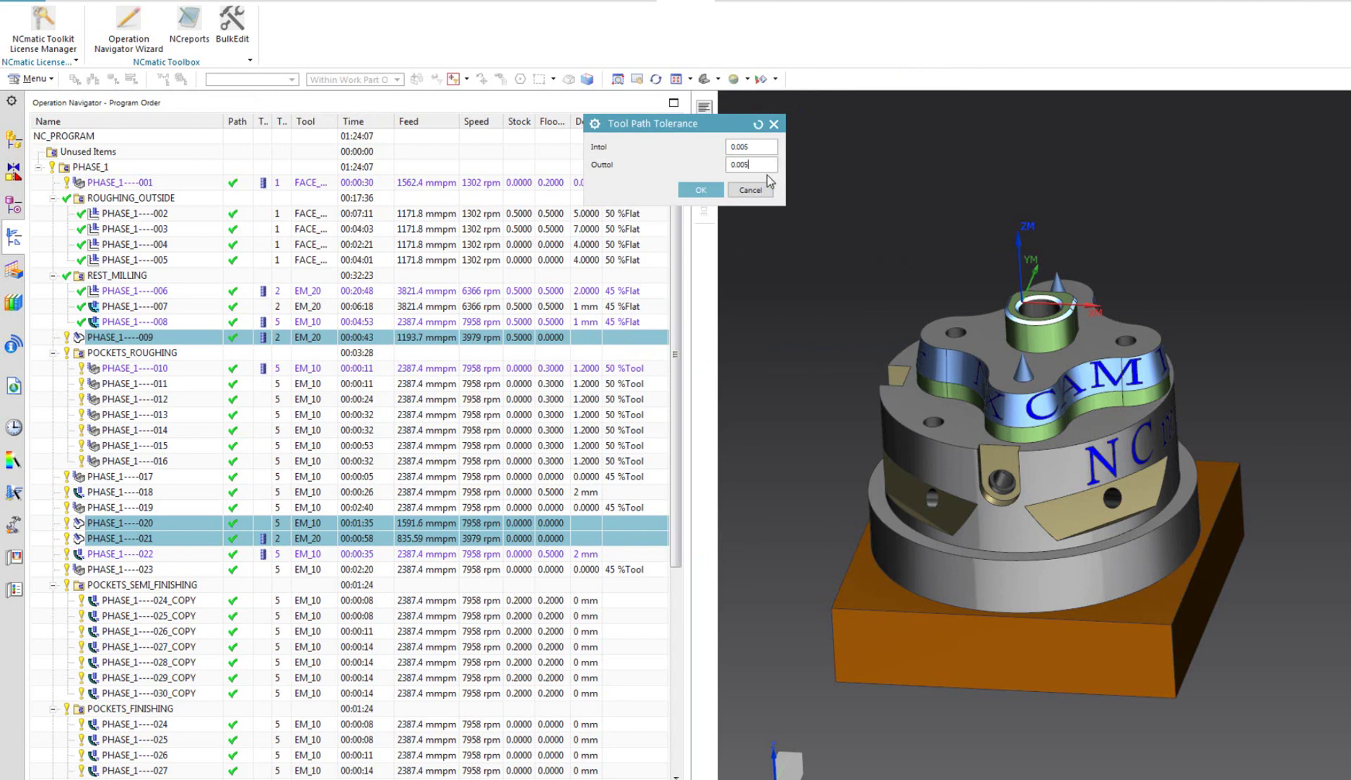
left_click(701, 192)
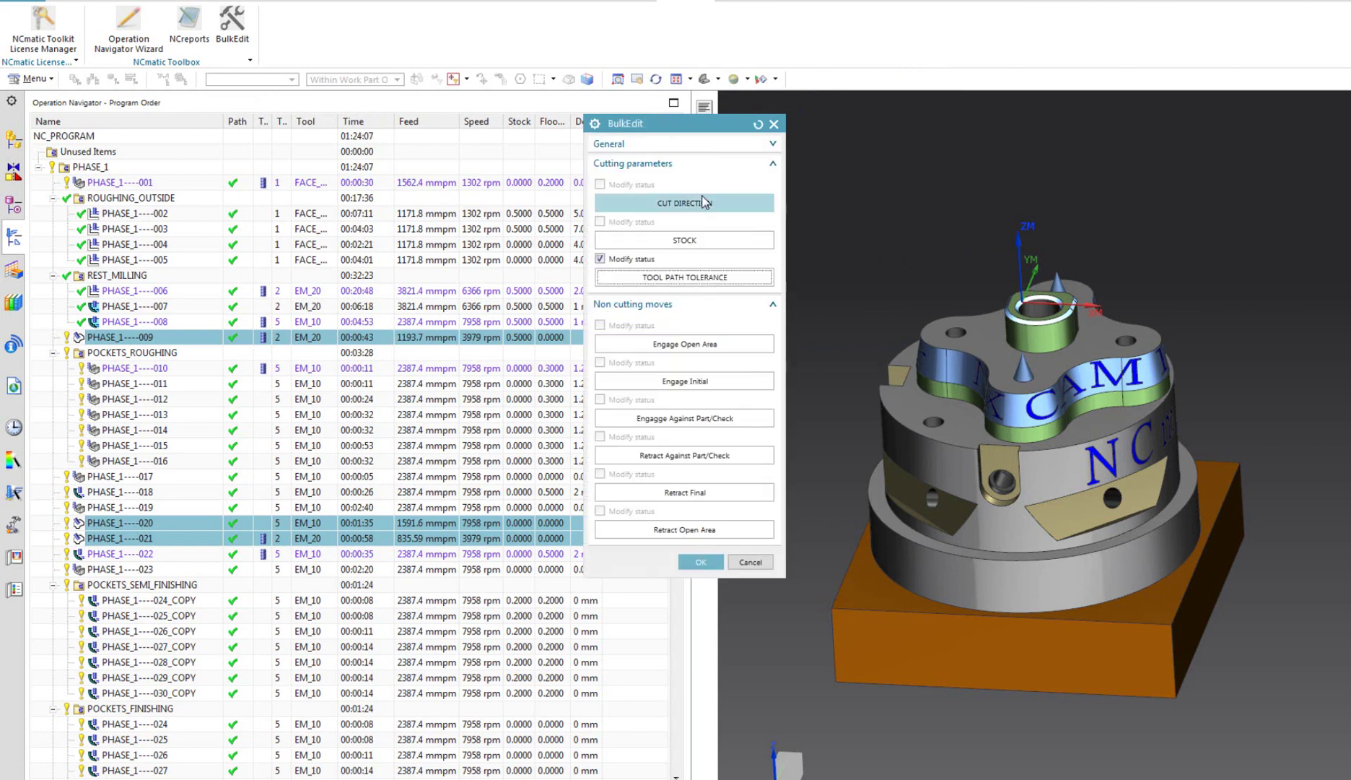
key("Return")
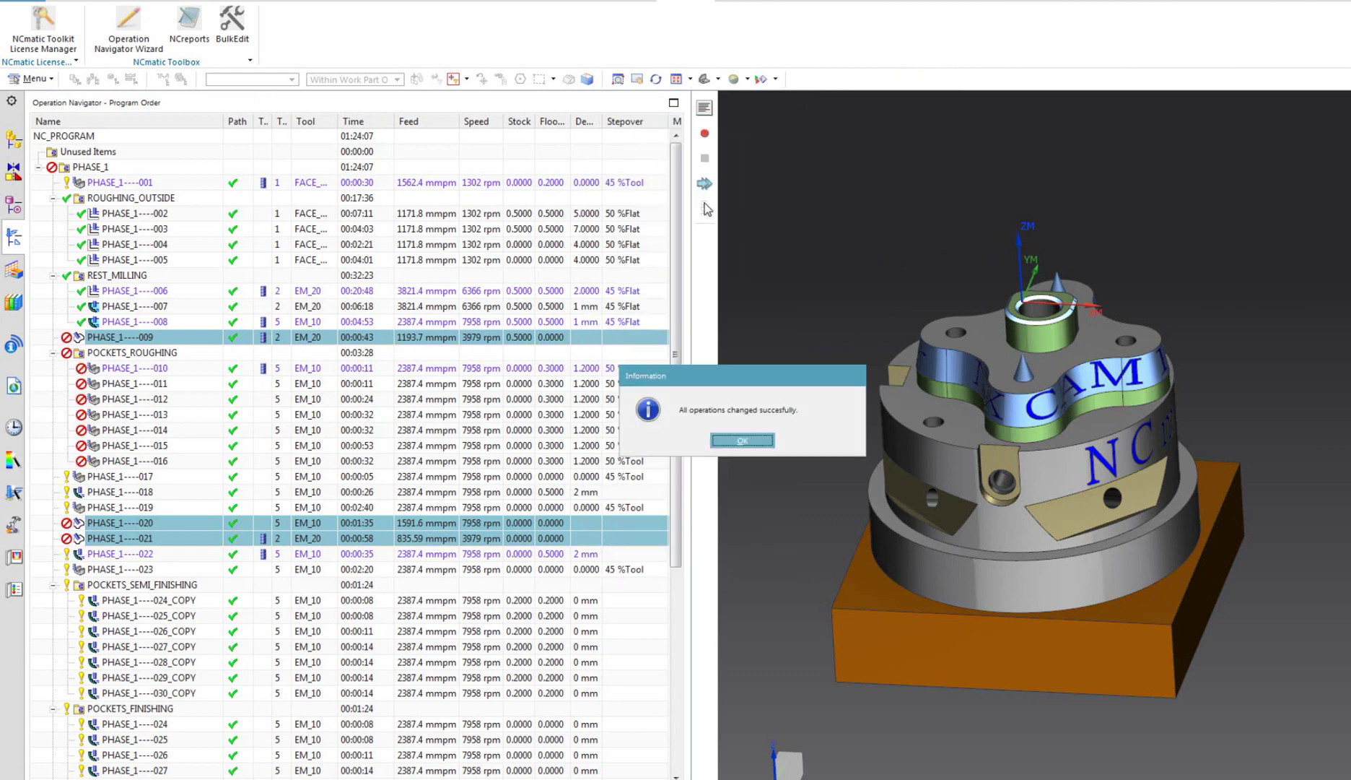
key("Return")
Collapse the POCKETS_ROUGHING group in the program order and clear the current operation selection
scroll(381, 492, "up", 2)
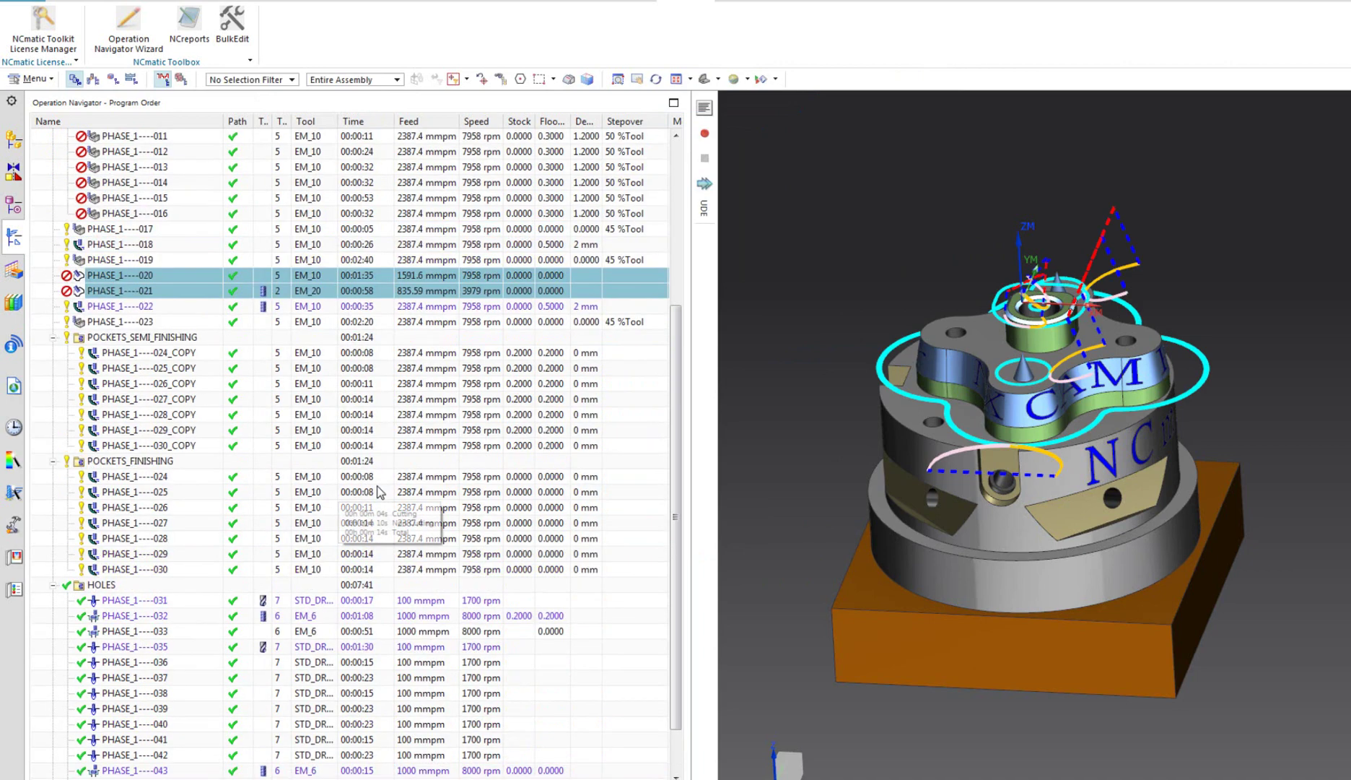
left_click(54, 152)
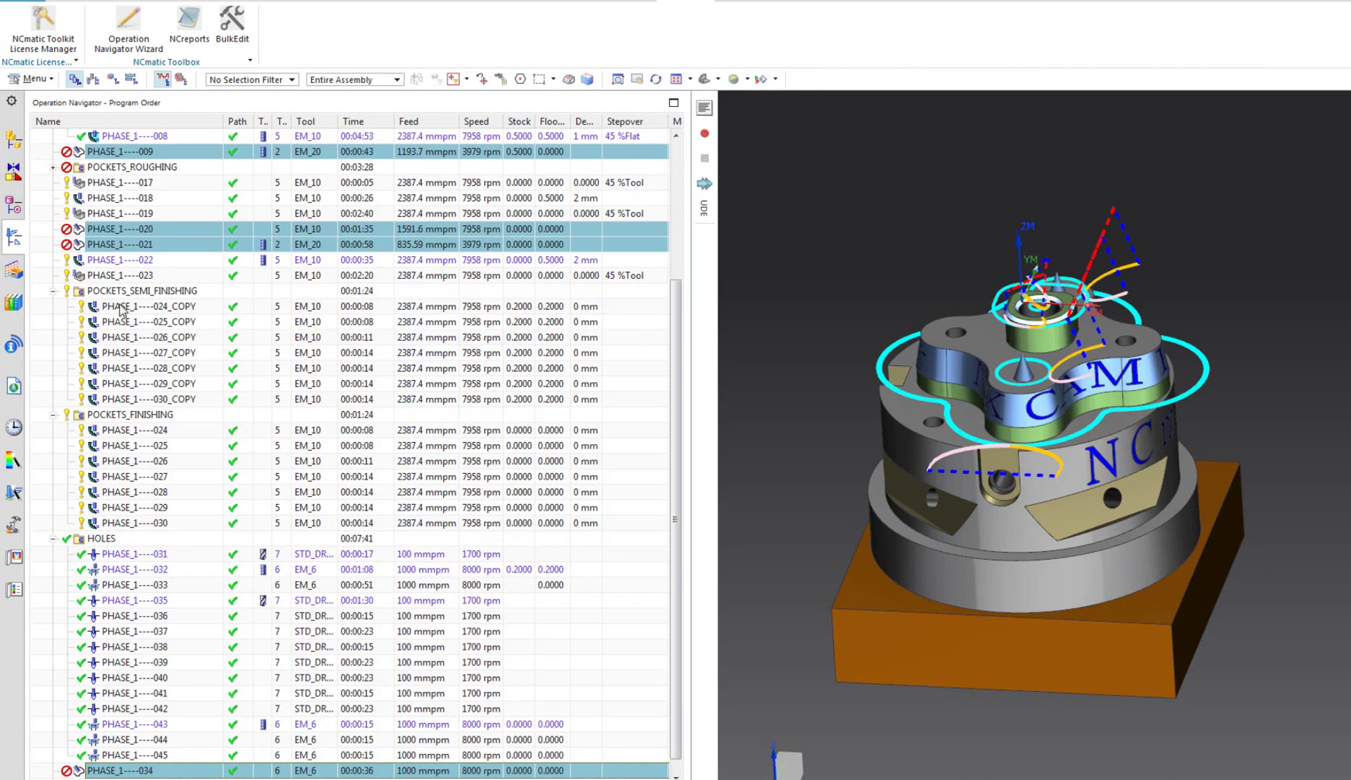
scroll(119, 312, "up", 4)
key("Escape")
scroll(48, 319, "down", 2)
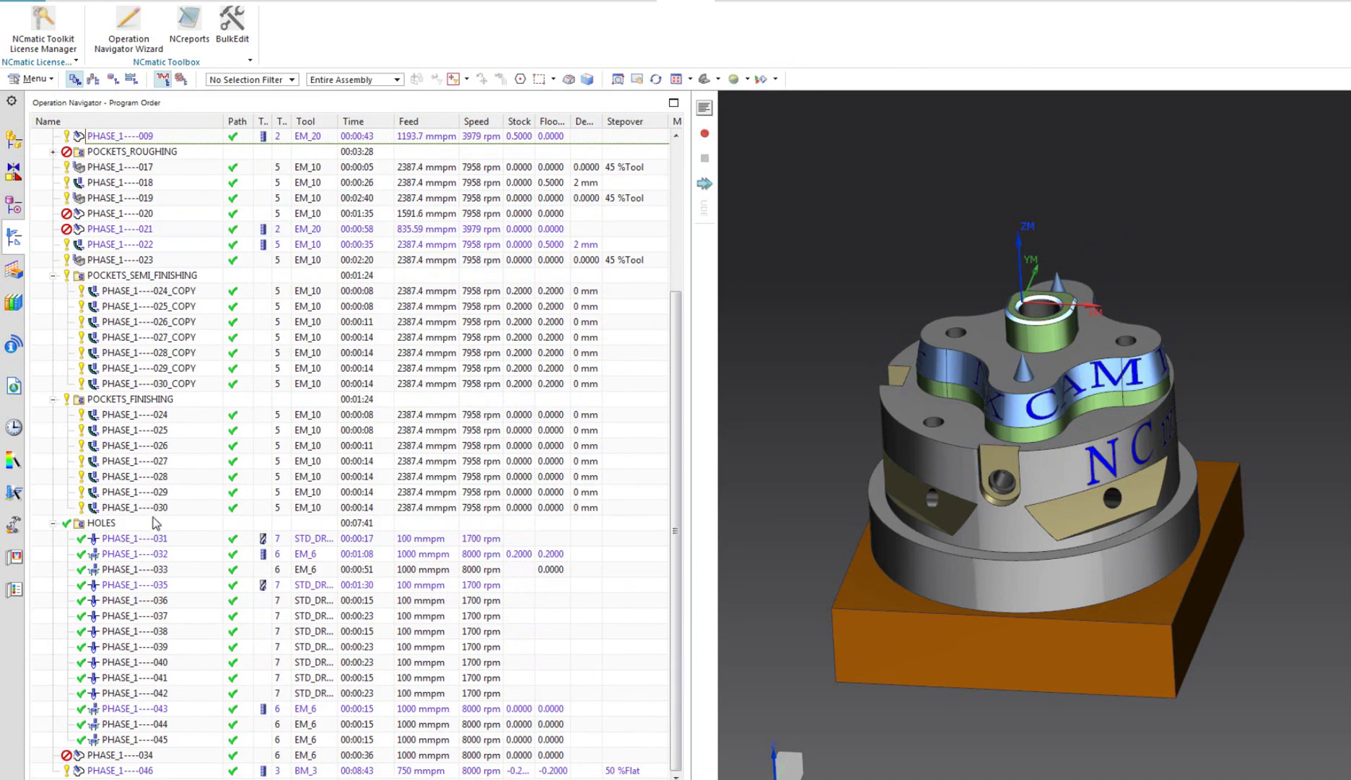
scroll(148, 505, "down", 5)
scroll(147, 506, "up", 1)
Select operations PHASE_1----023, 019 and 017 together in the program order
left_click(117, 403)
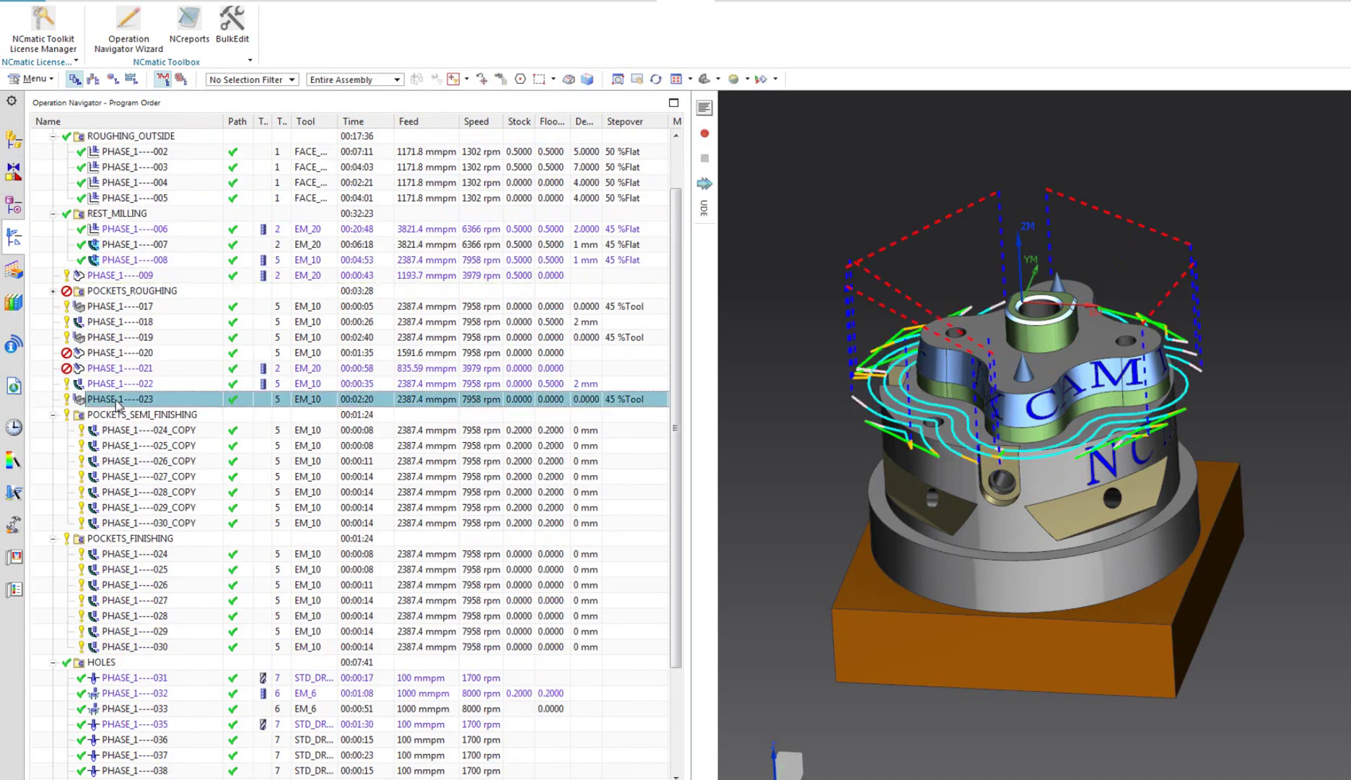
left_click(130, 341, "ctrl")
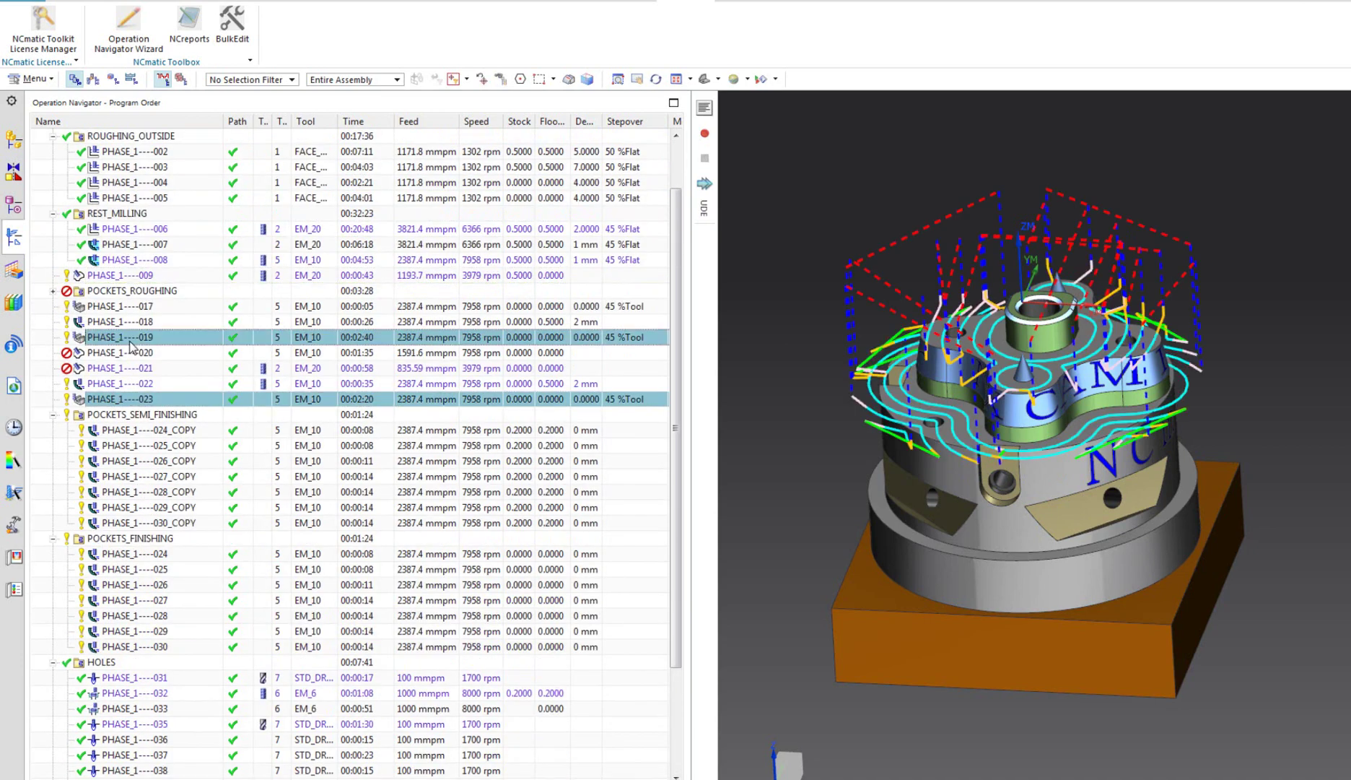
left_click(135, 307, "ctrl")
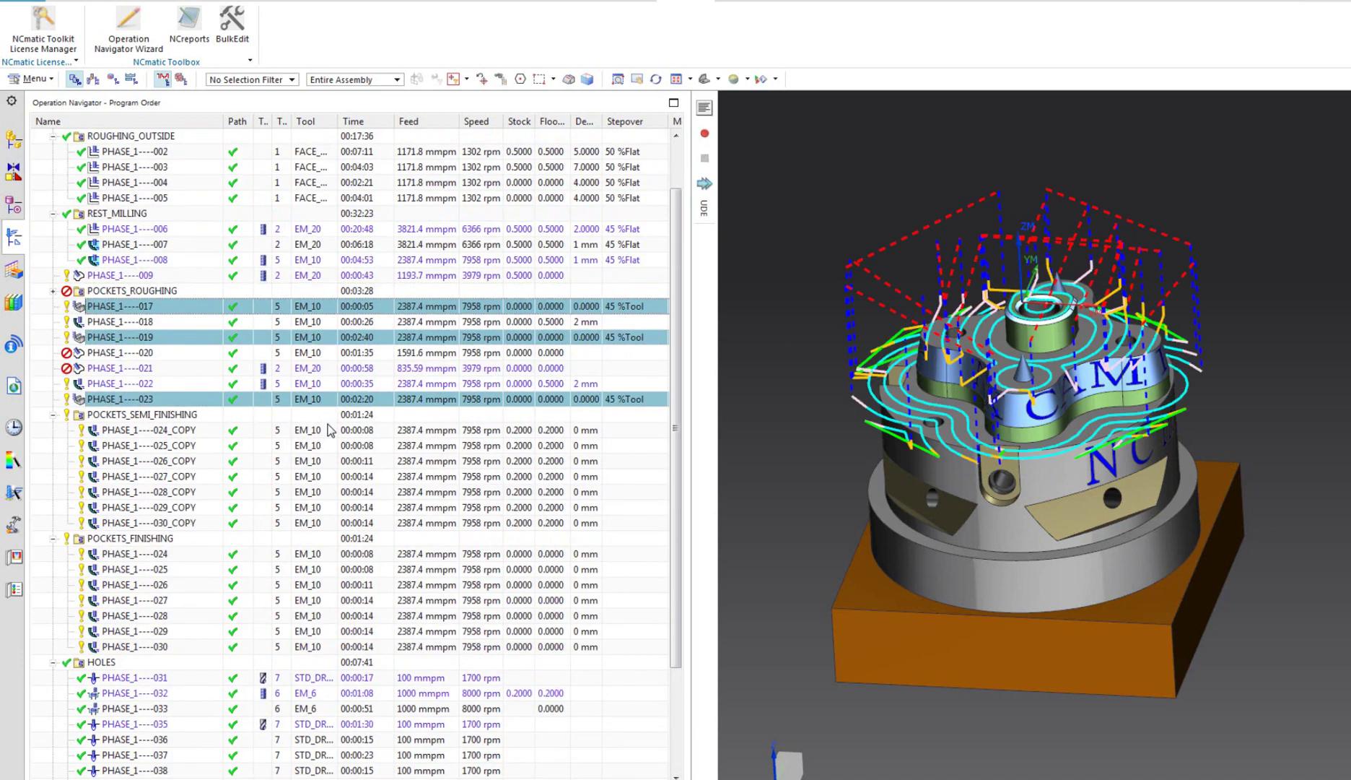
Use BulkEdit to set the selected operations' corner smoothing to All passes with a radius of 30 % Tool, and apply it
left_click(218, 58)
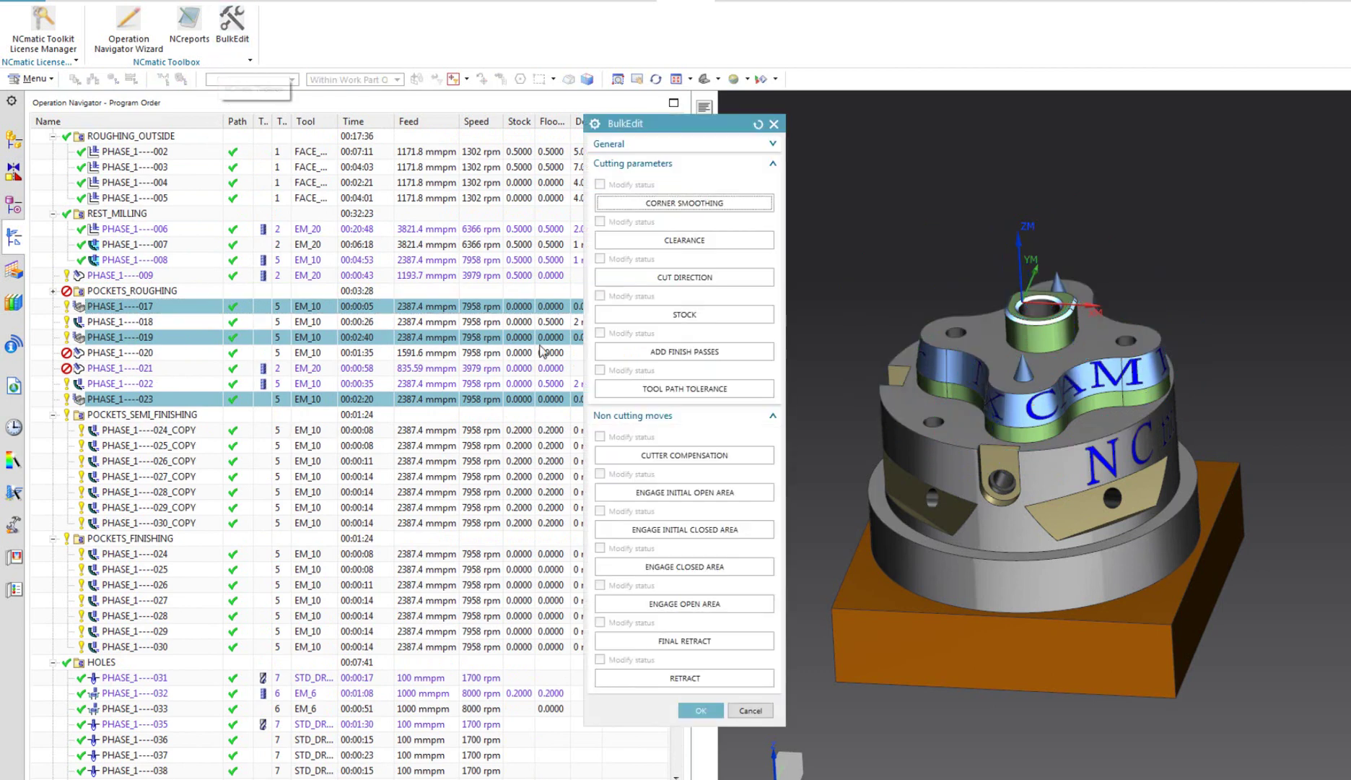
left_click(625, 417)
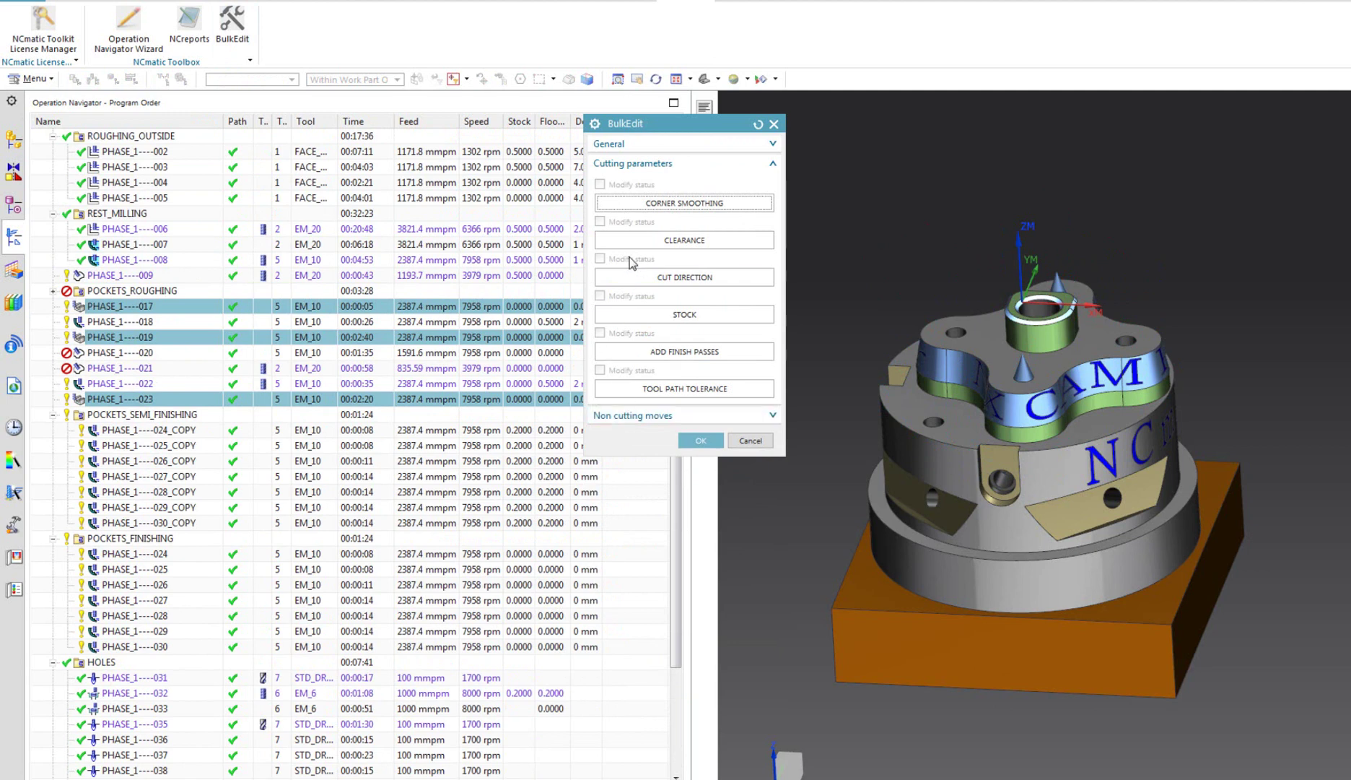
left_click(651, 205)
left_click(722, 148)
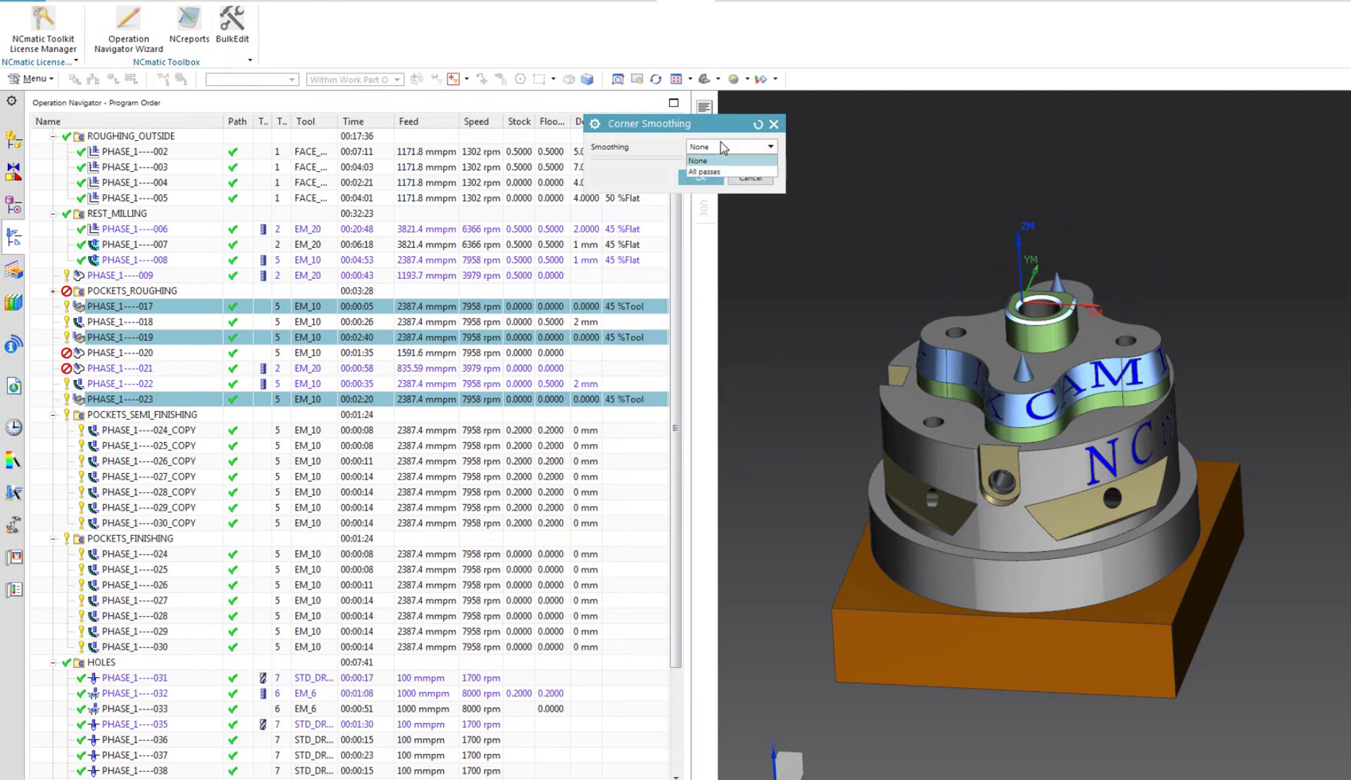
left_click(704, 172)
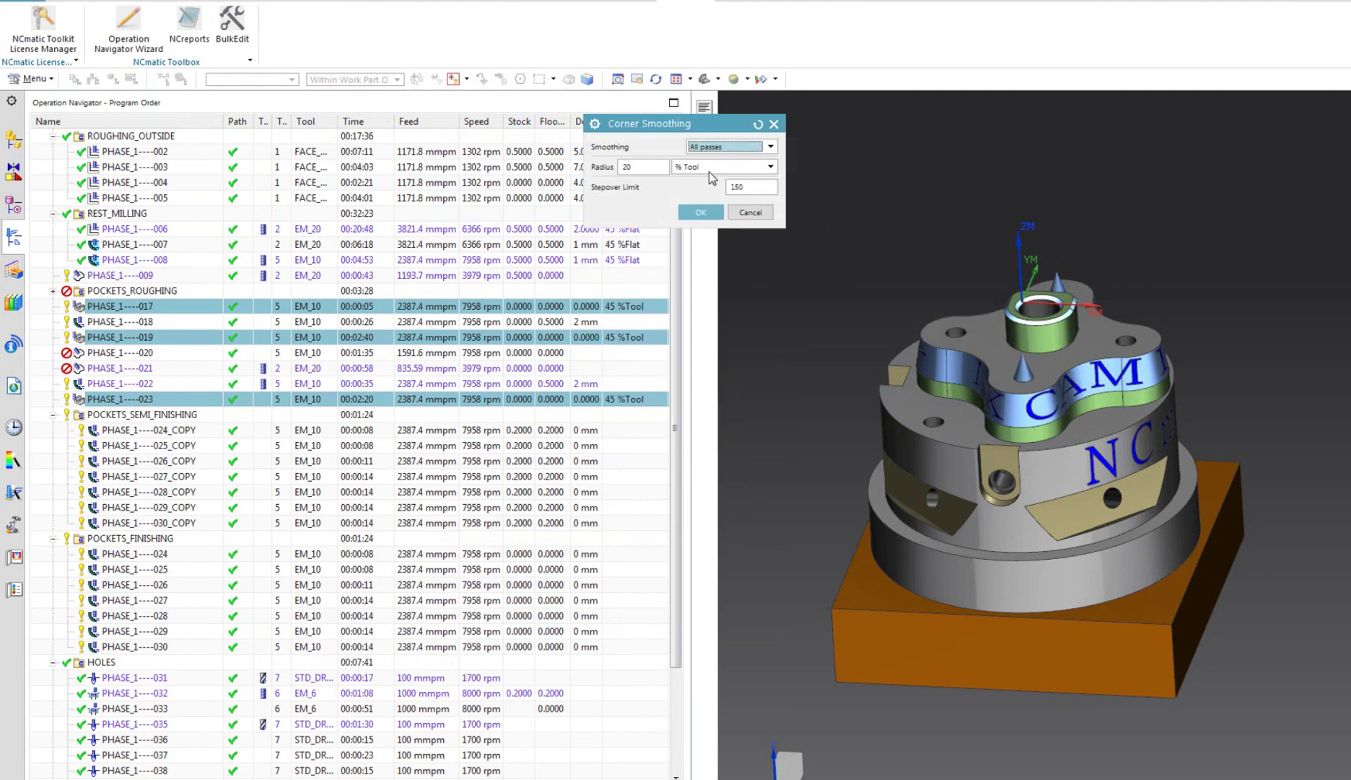
double_click(627, 166)
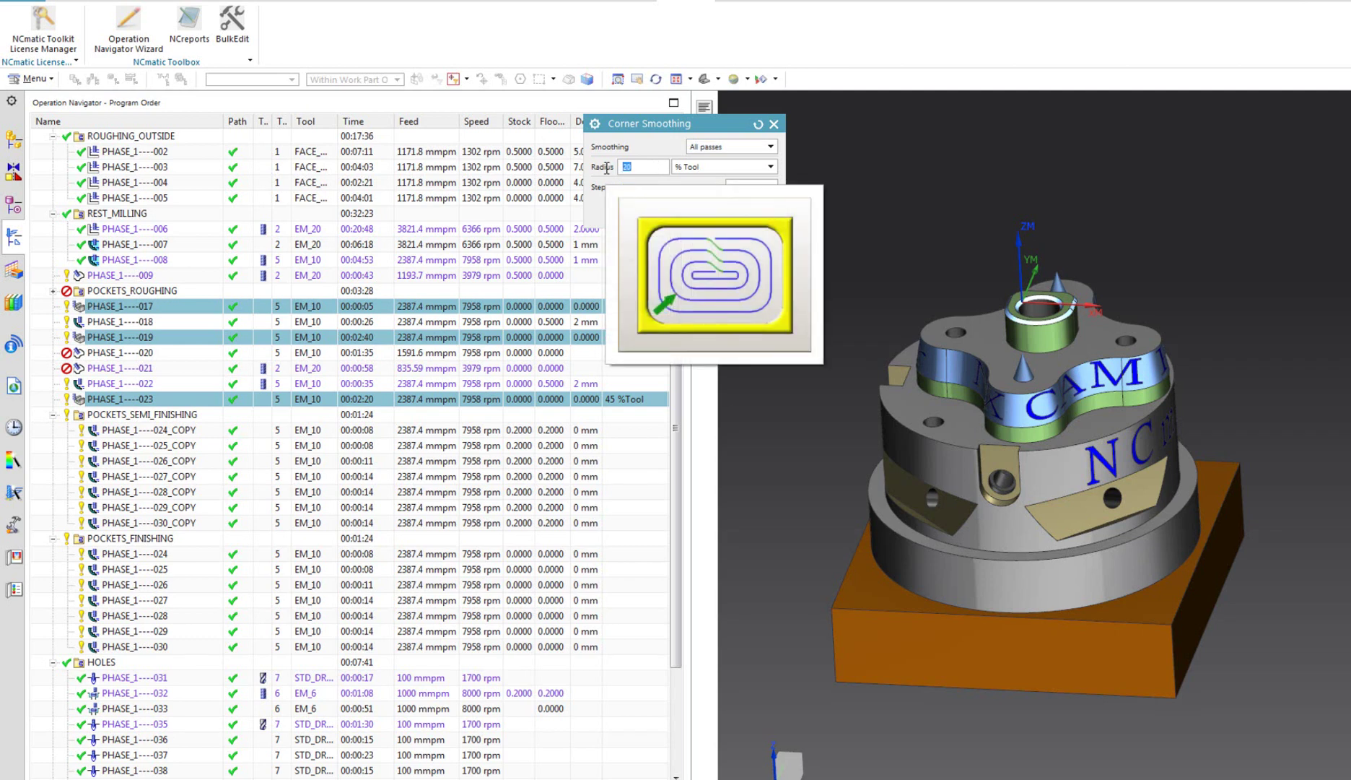
type("30")
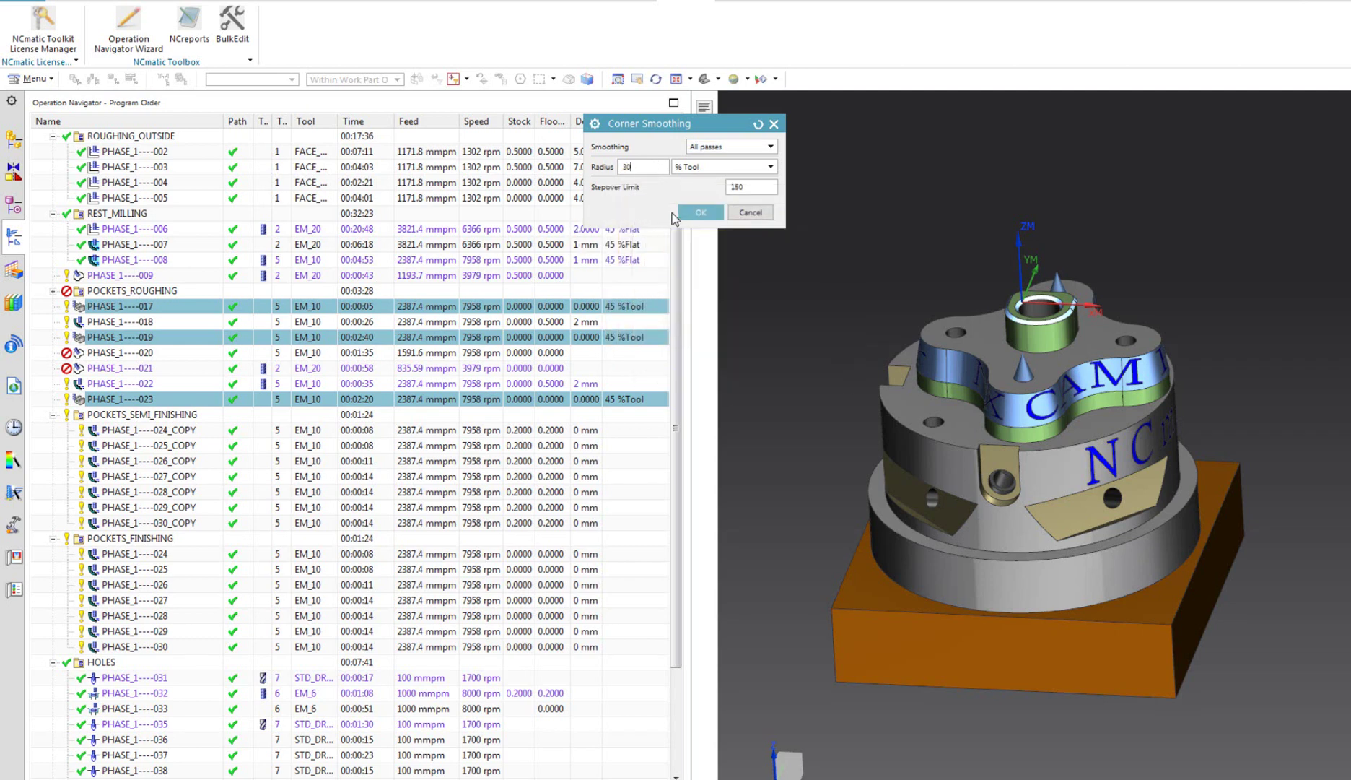
left_click(700, 215)
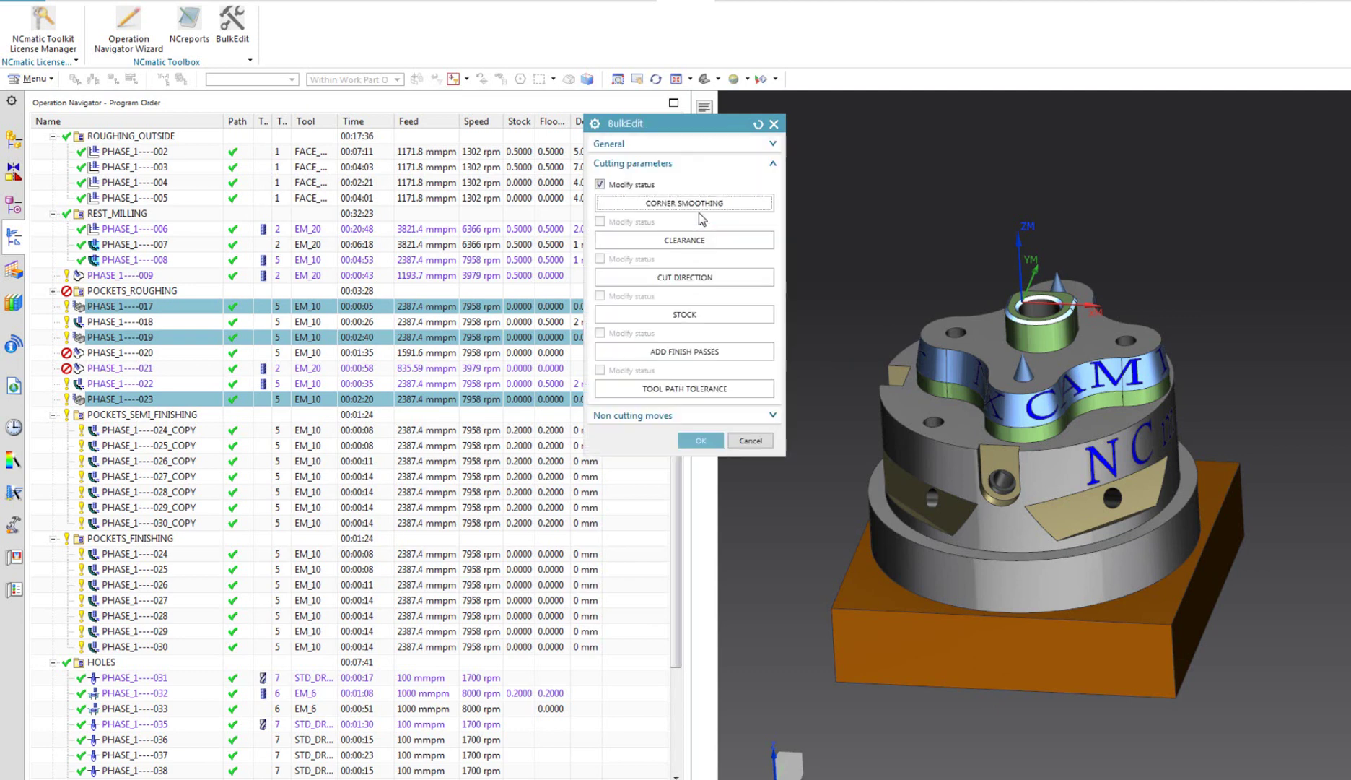
left_click(700, 440)
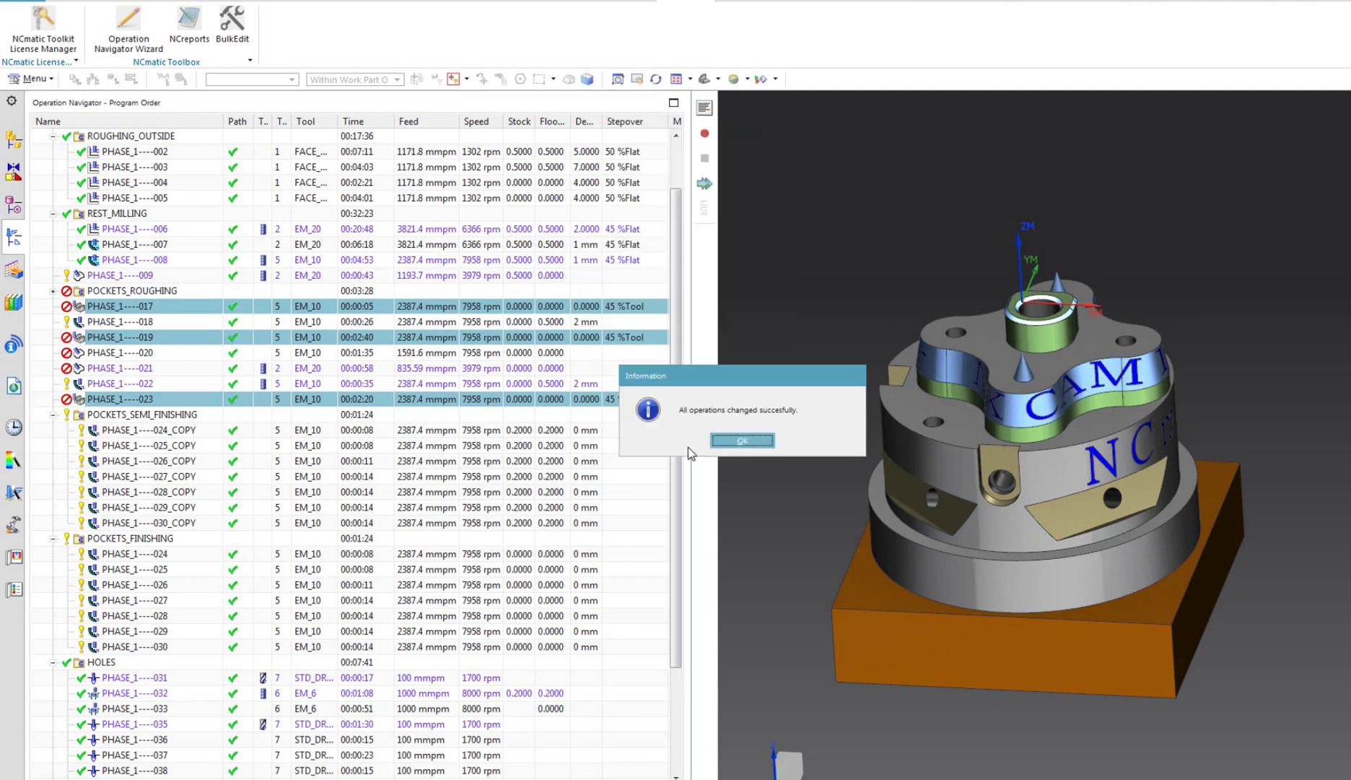
left_click(688, 447)
Generate the toolpaths of PHASE_1----017, 019 and 023, and accept the generated paths
left_click(90, 3)
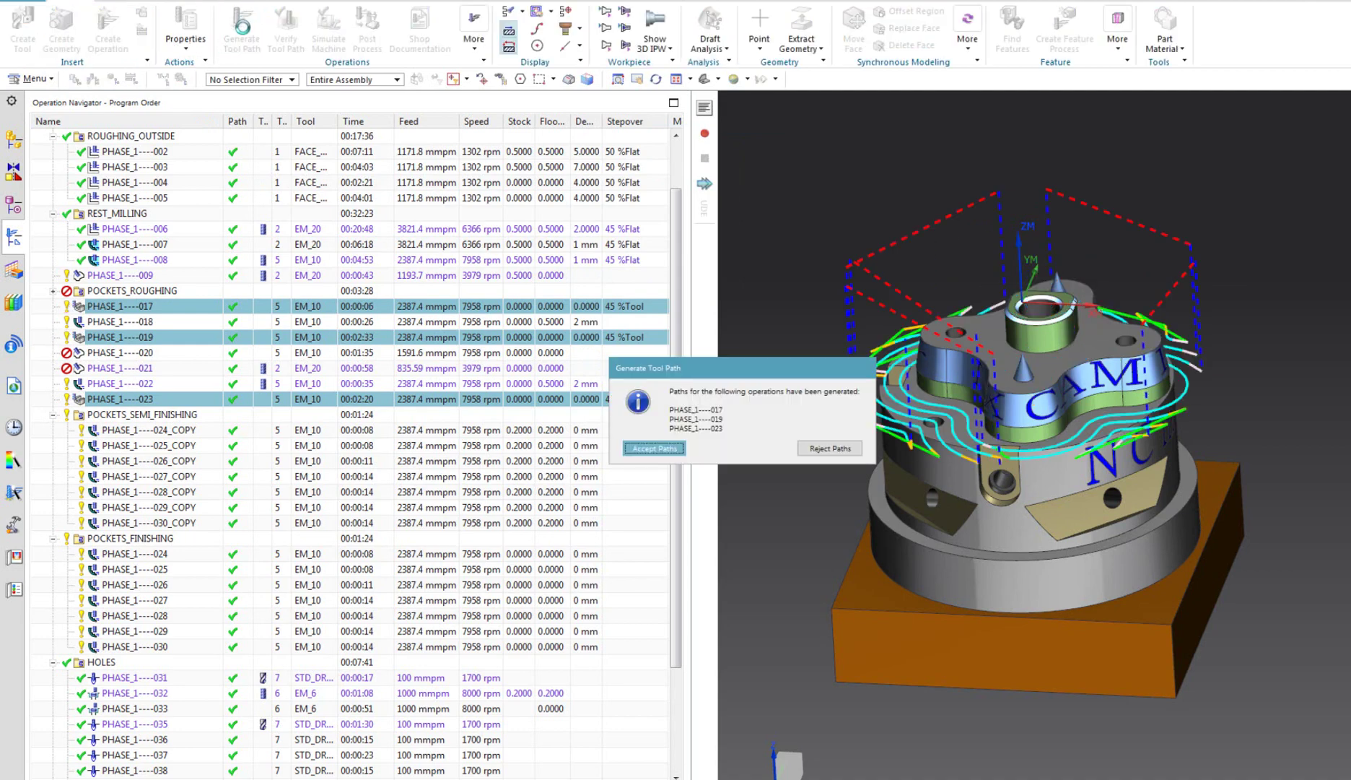
left_click(846, 451)
middle_click_drag(887, 529, 877, 554)
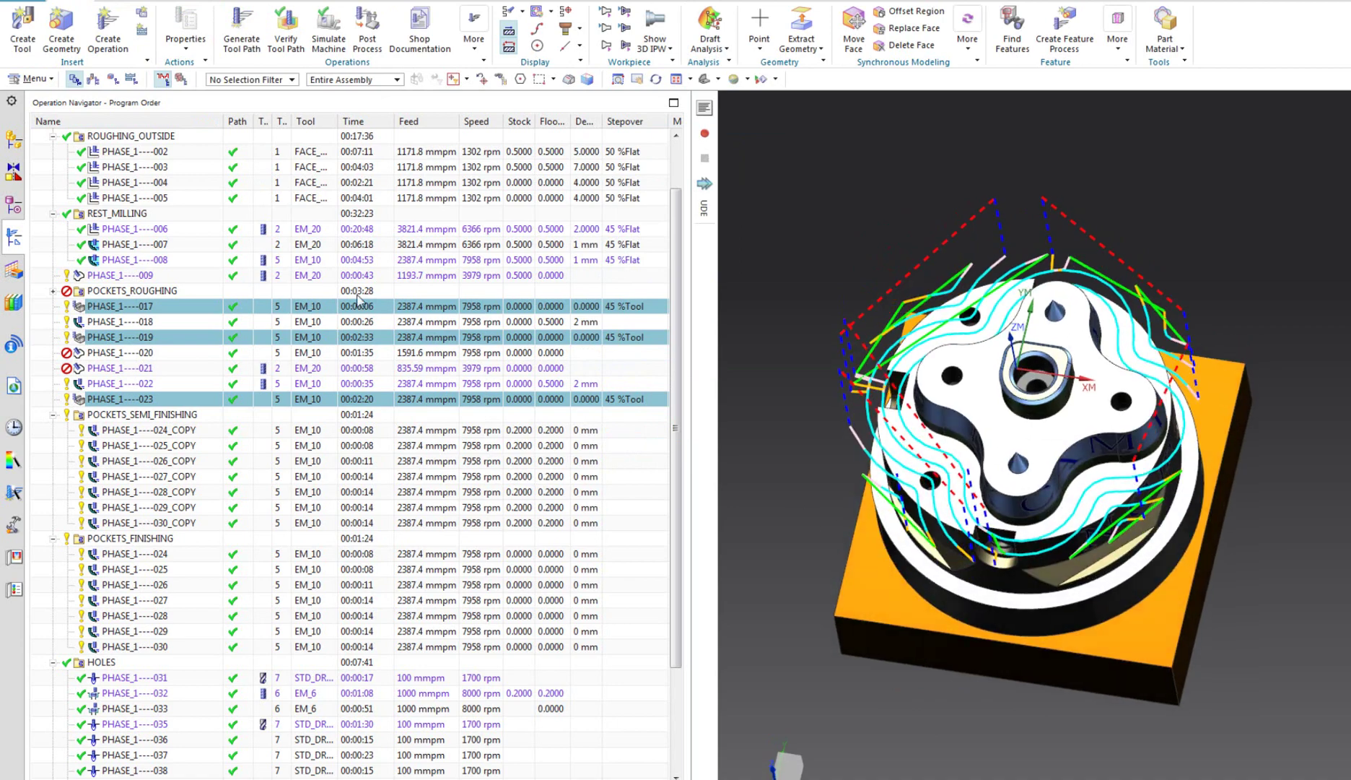
Check the corner smoothing settings in the cutting parameters of PHASE_1----017 without changing them
double_click(172, 307)
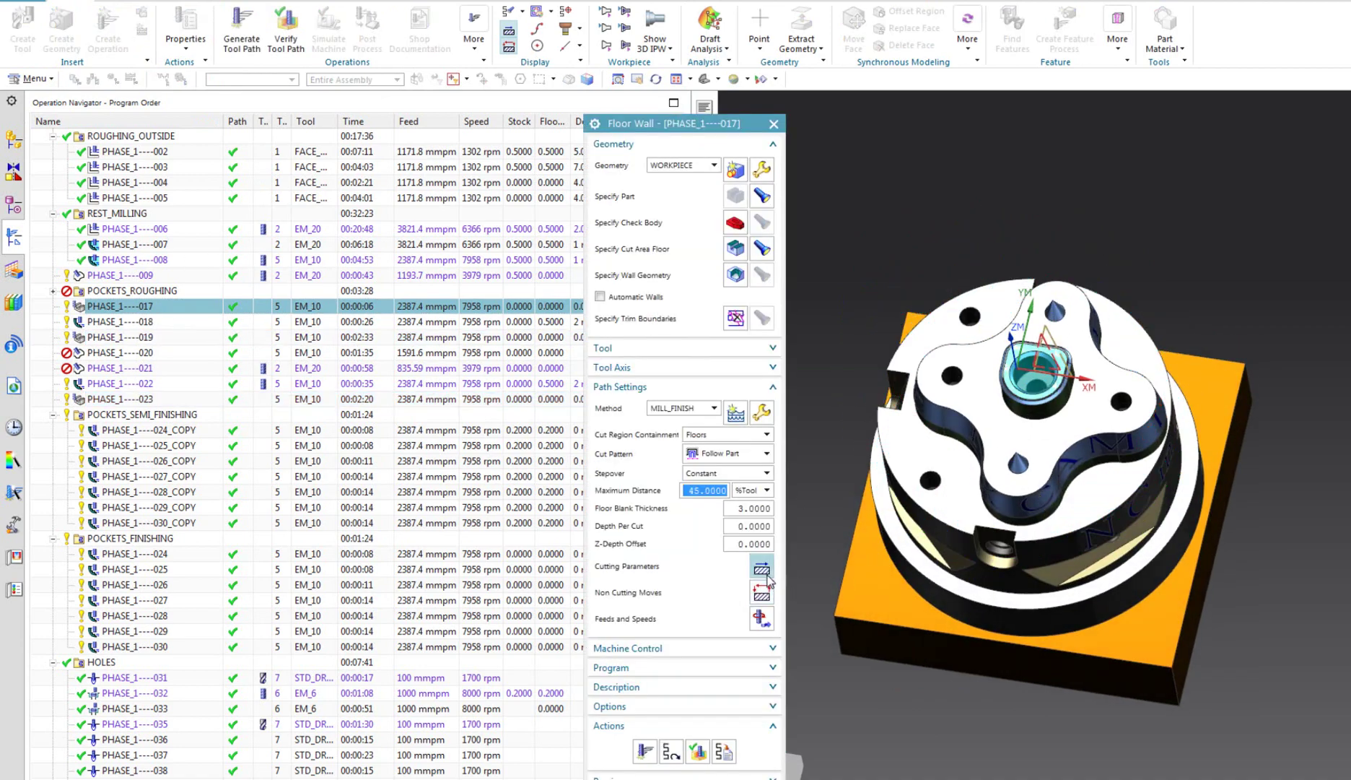
left_click(765, 572)
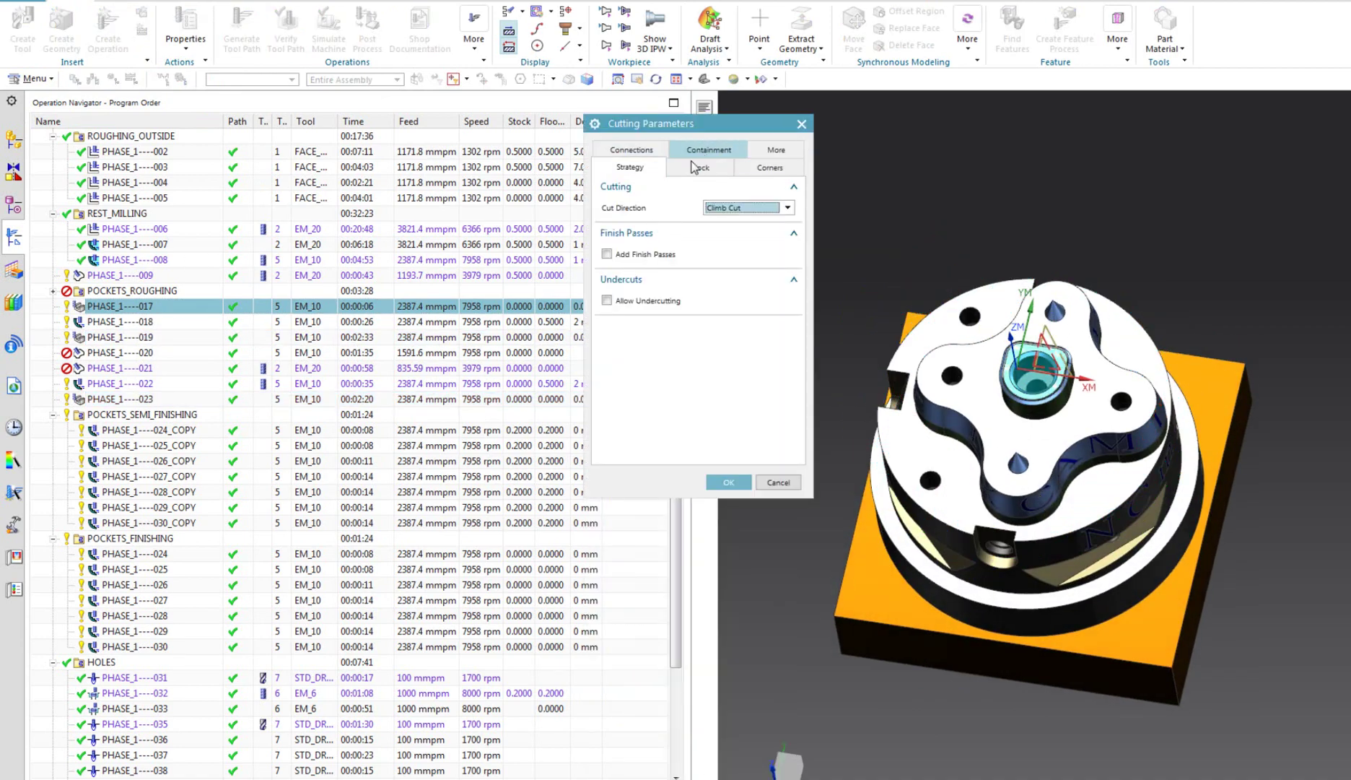
left_click(761, 169)
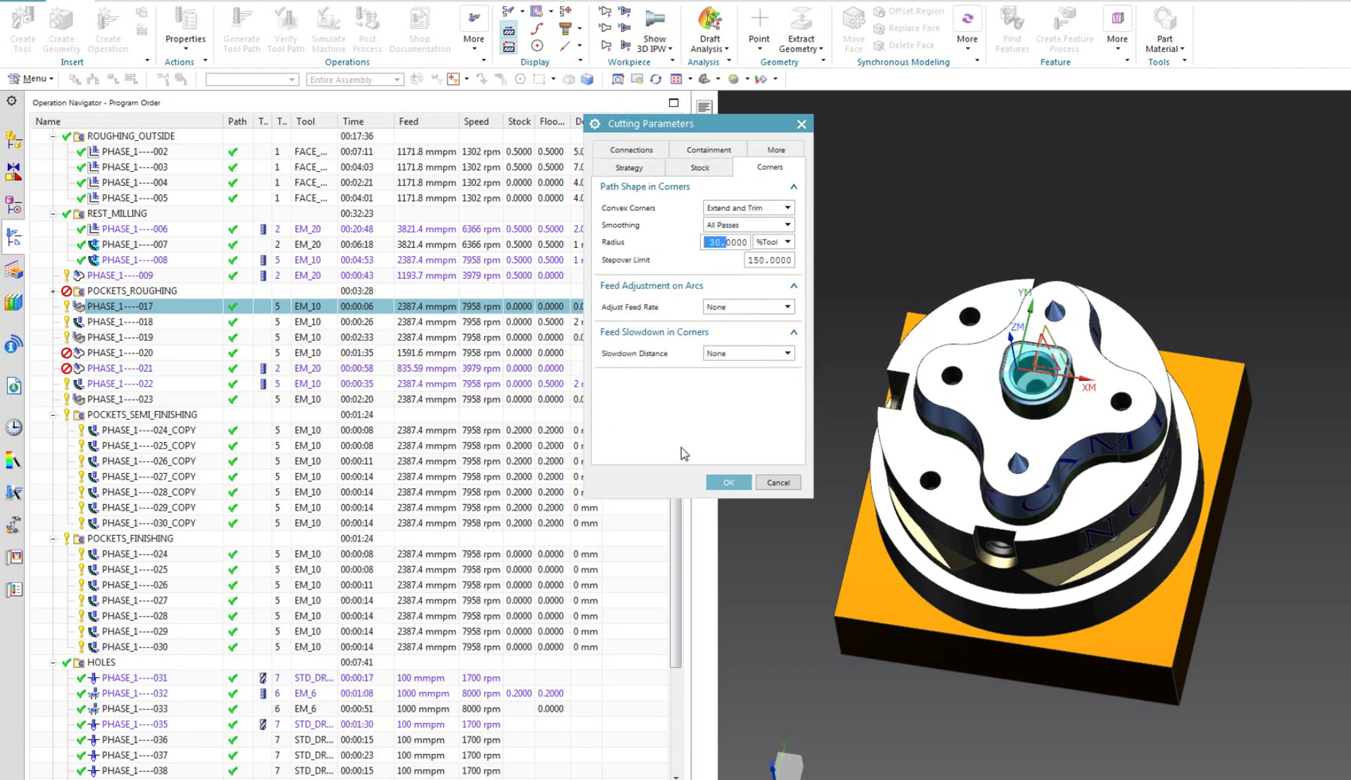
left_click(778, 482)
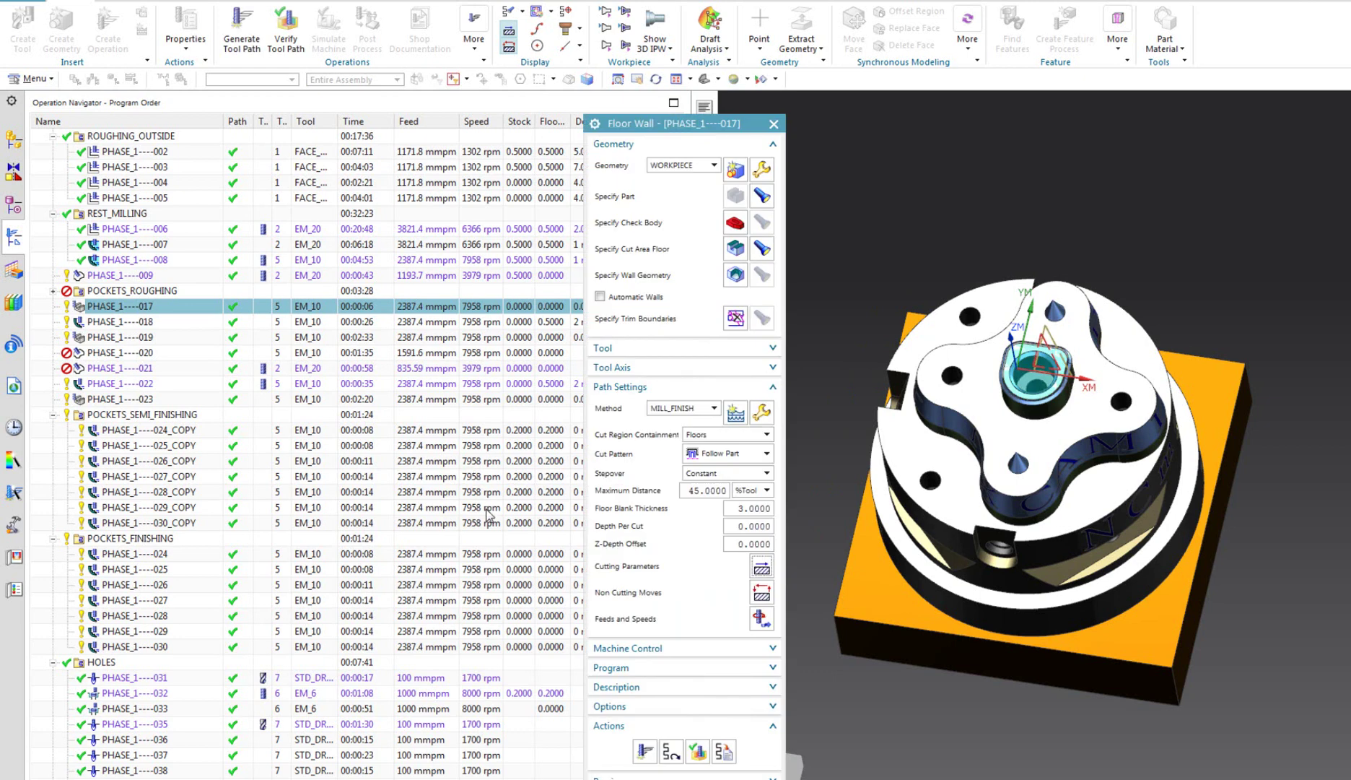
Open BulkEdit for the POCKETS_SEMI_FINISHING group and show its General and Non cutting moves options
left_click(145, 462)
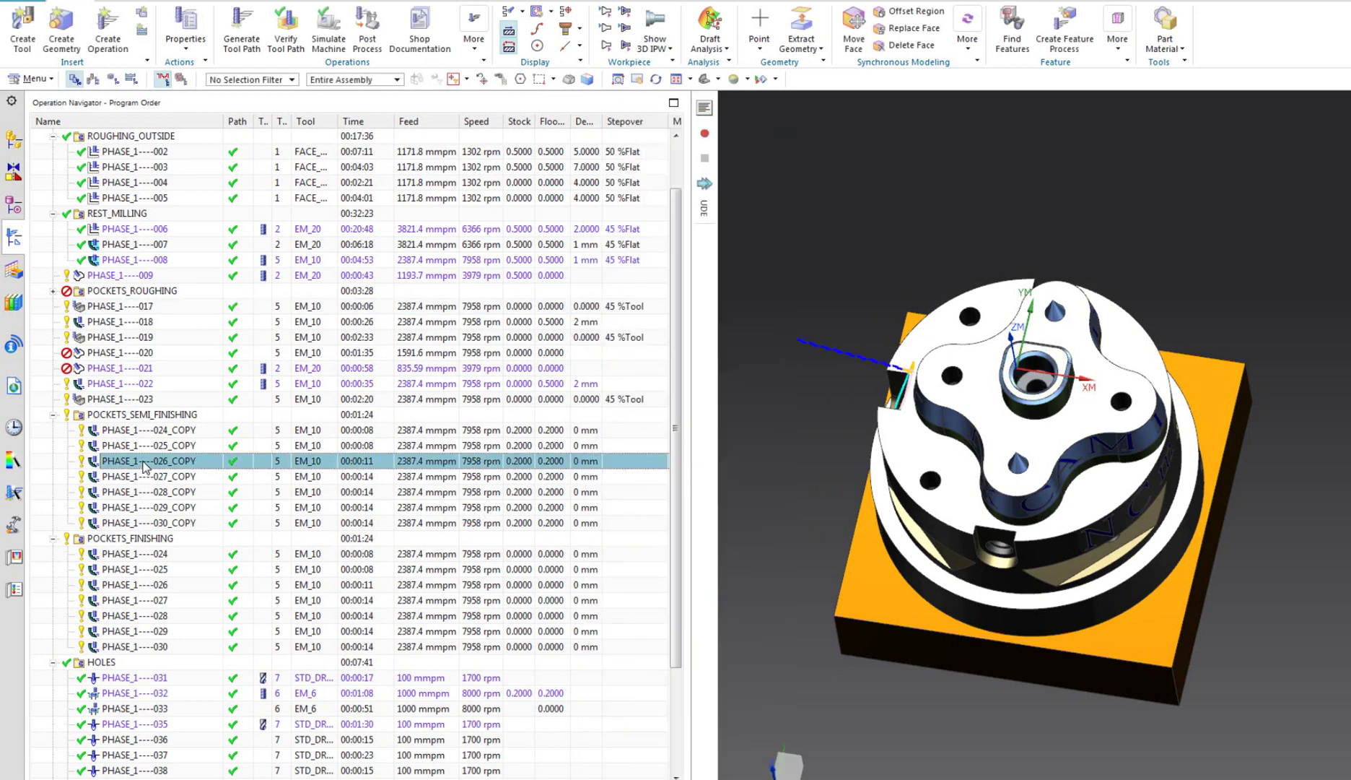
left_click(161, 417)
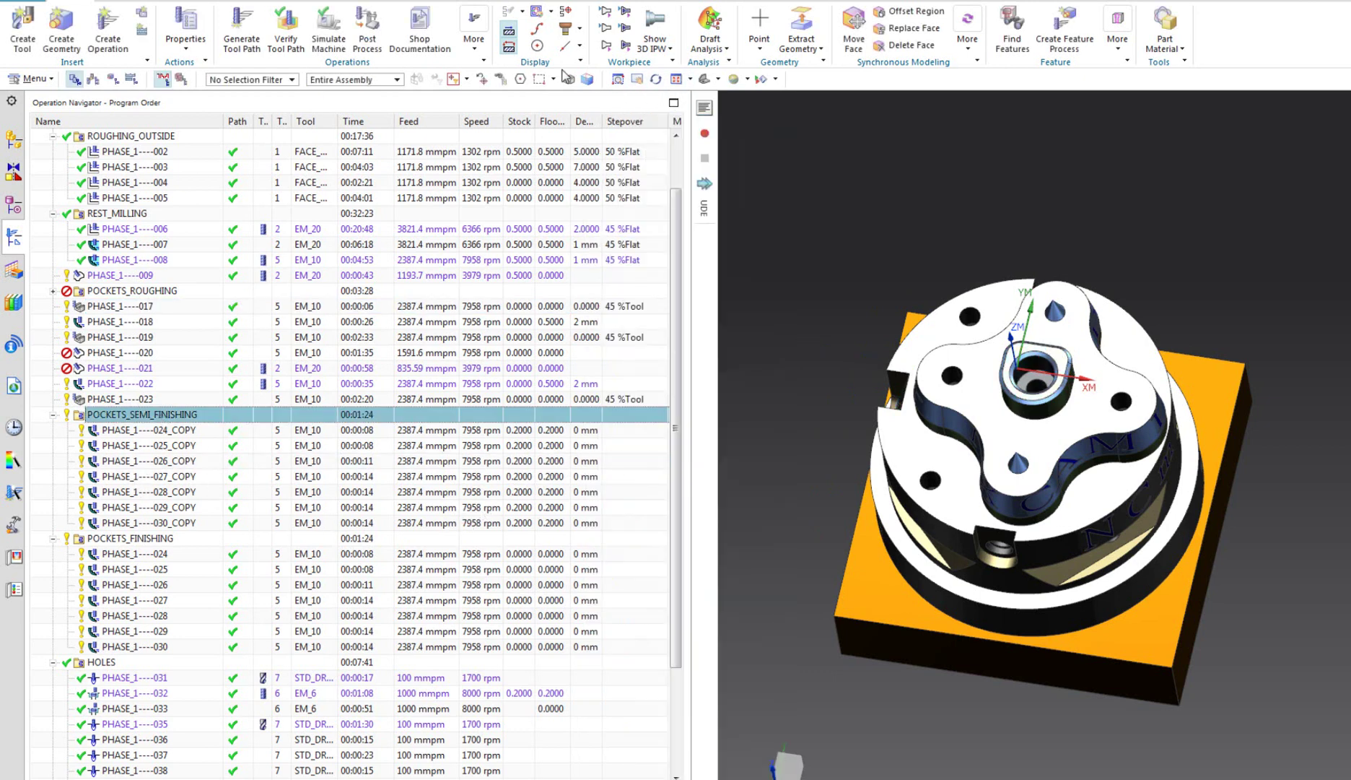
left_click(699, 1)
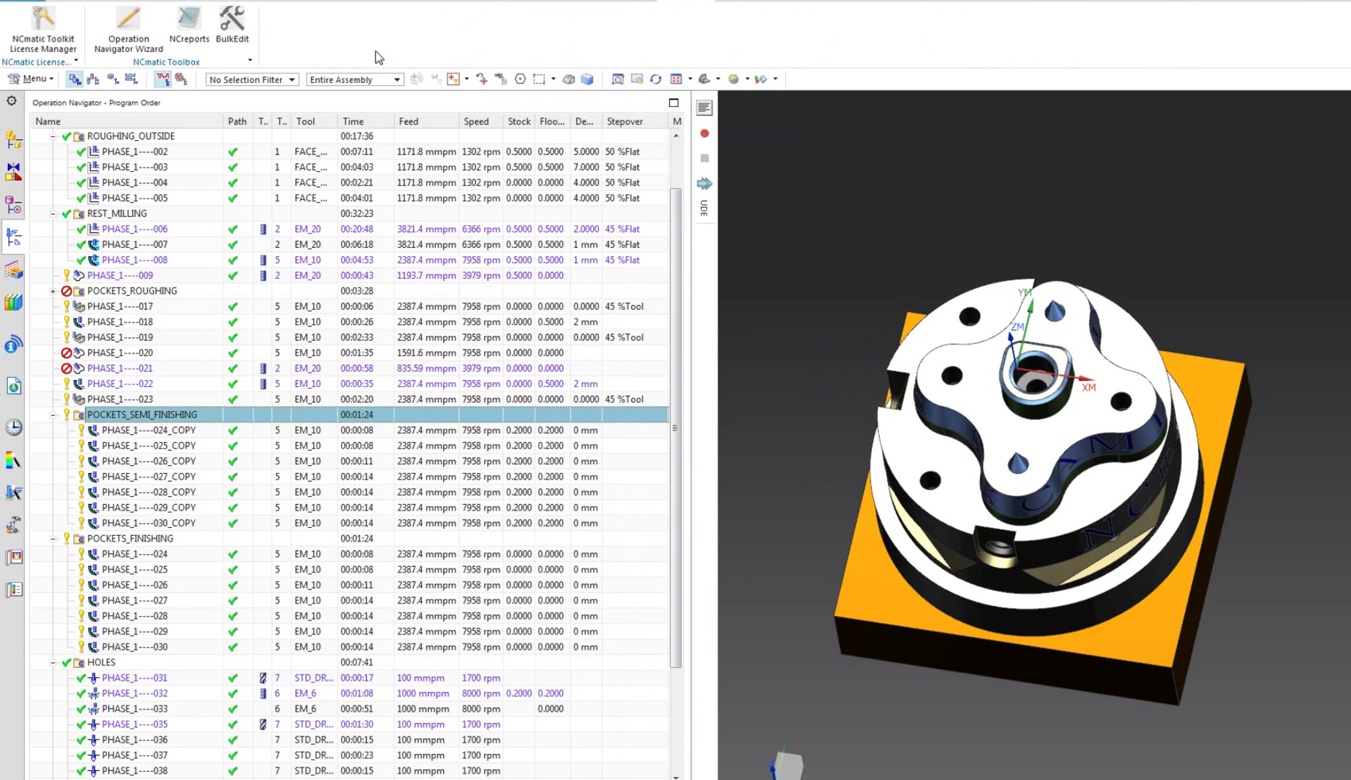
left_click(232, 26)
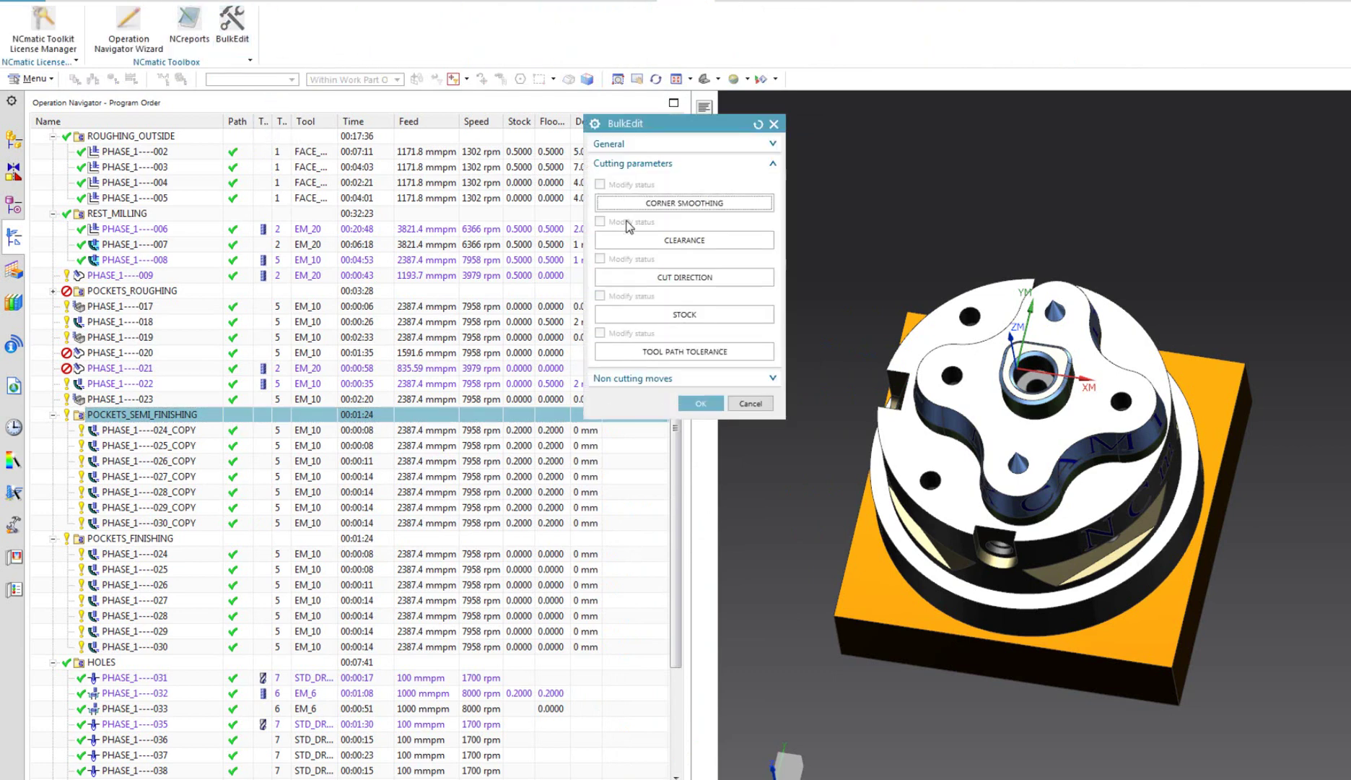
left_click(610, 144)
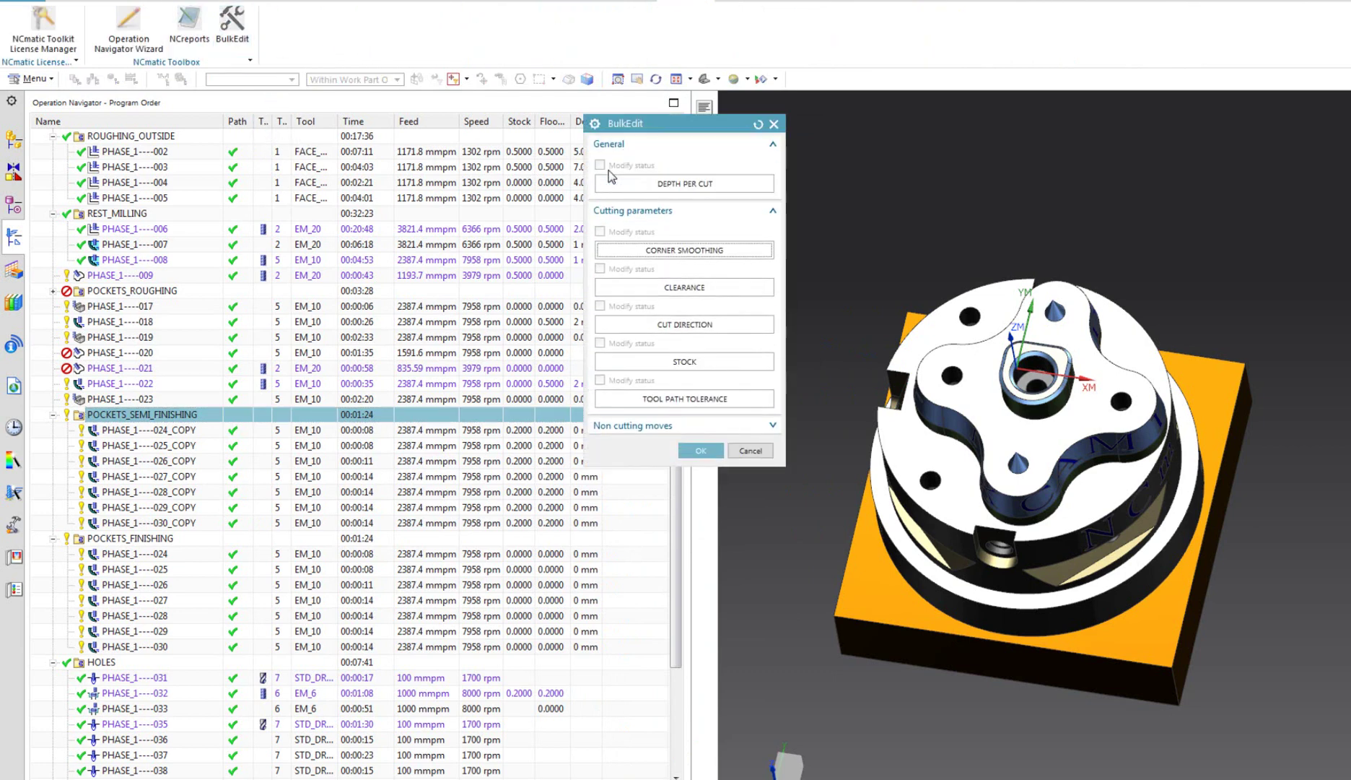
left_click(651, 427)
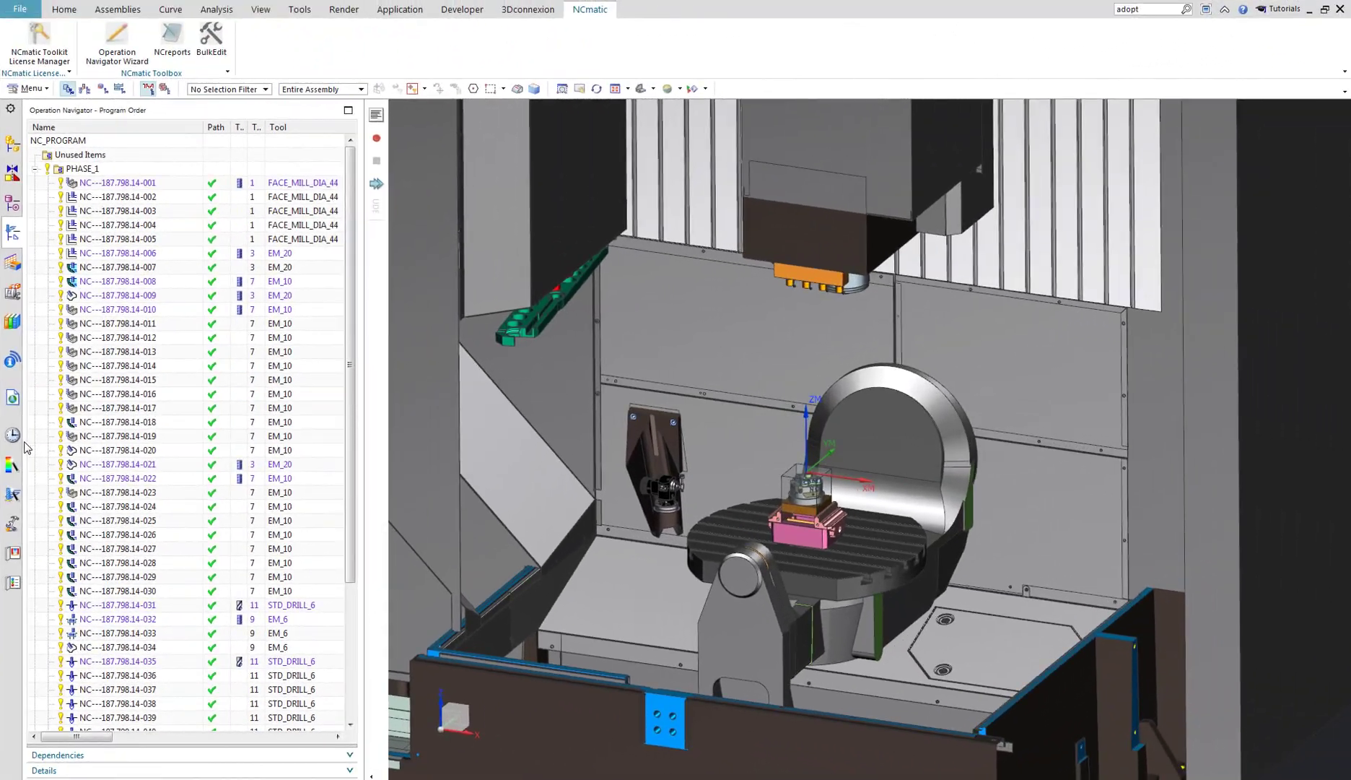
Load ncmatic.com in the built-in web browser and widen the browser pane to show the full page layout
left_click(14, 398)
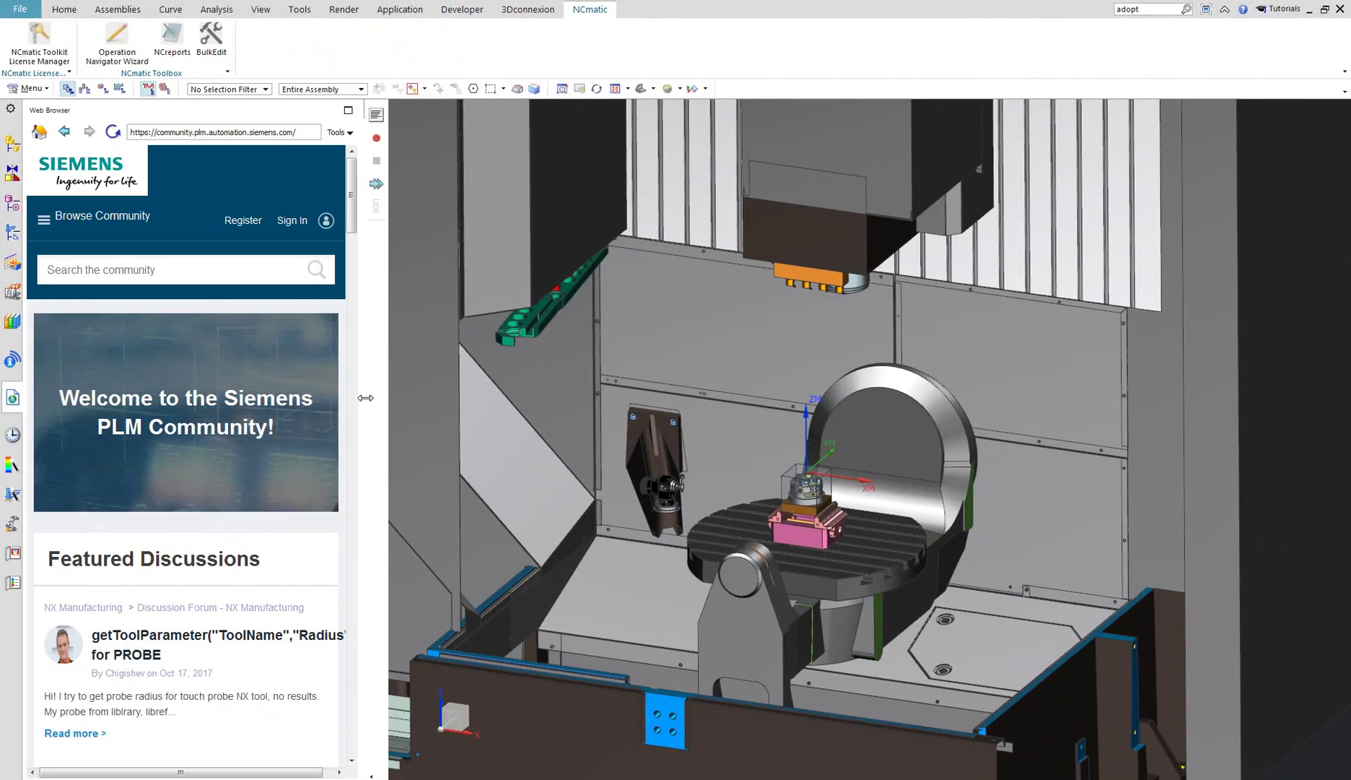
left_click_drag(363, 397, 686, 401)
left_click(316, 132)
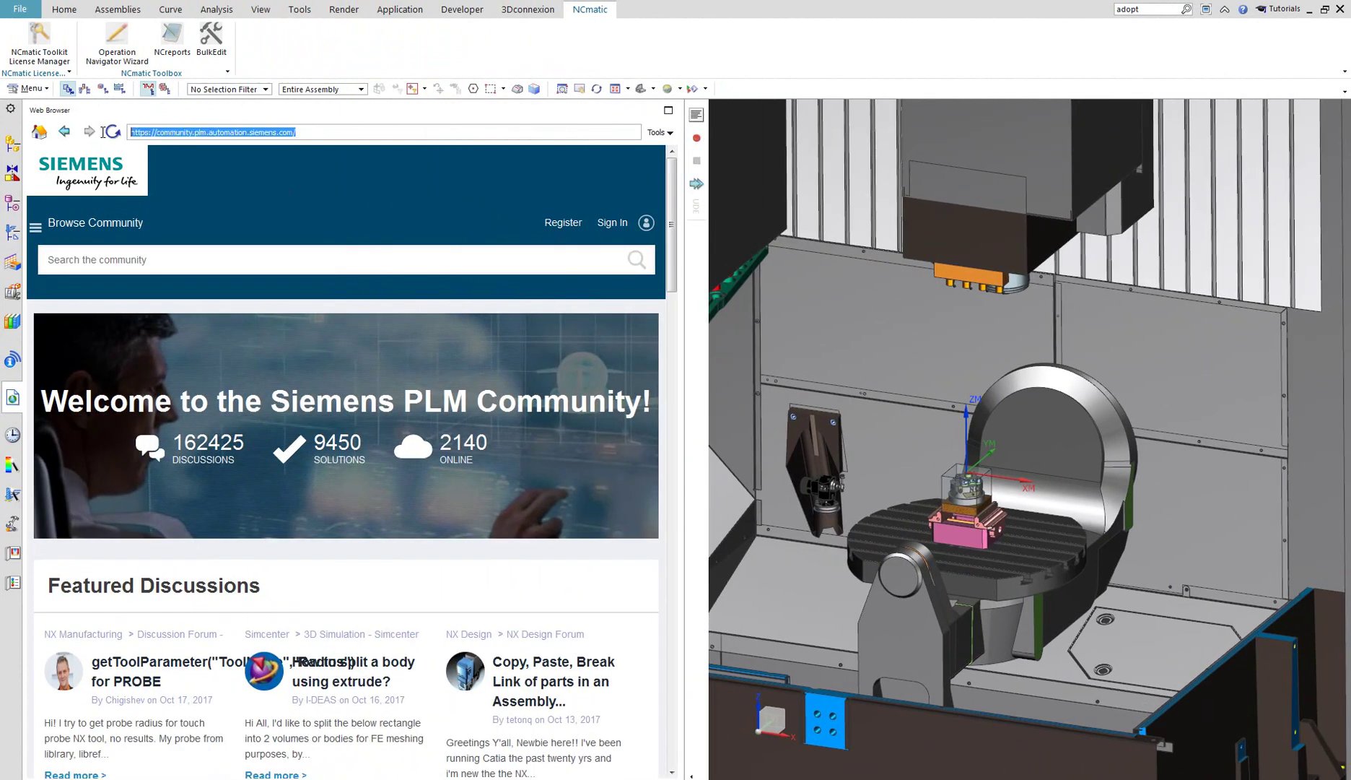
type("ncmatic.")
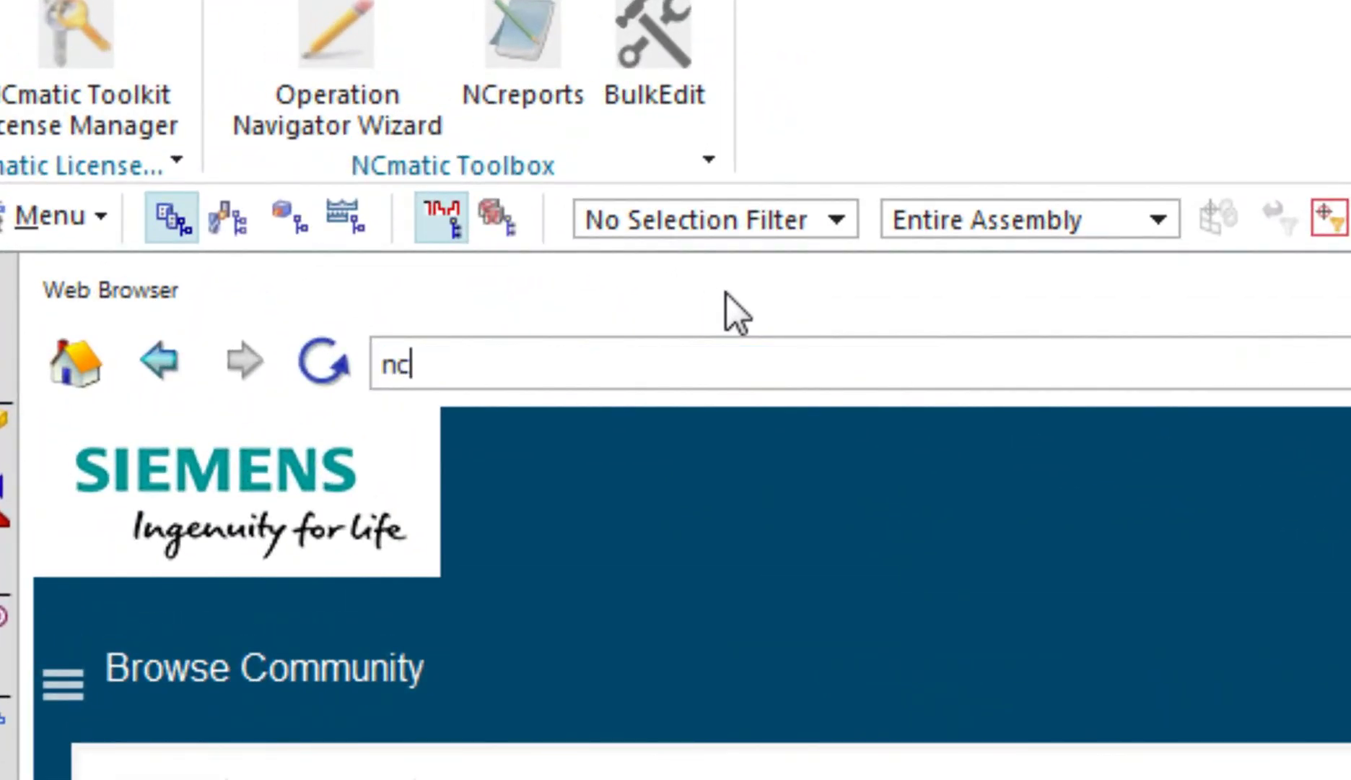
type("com")
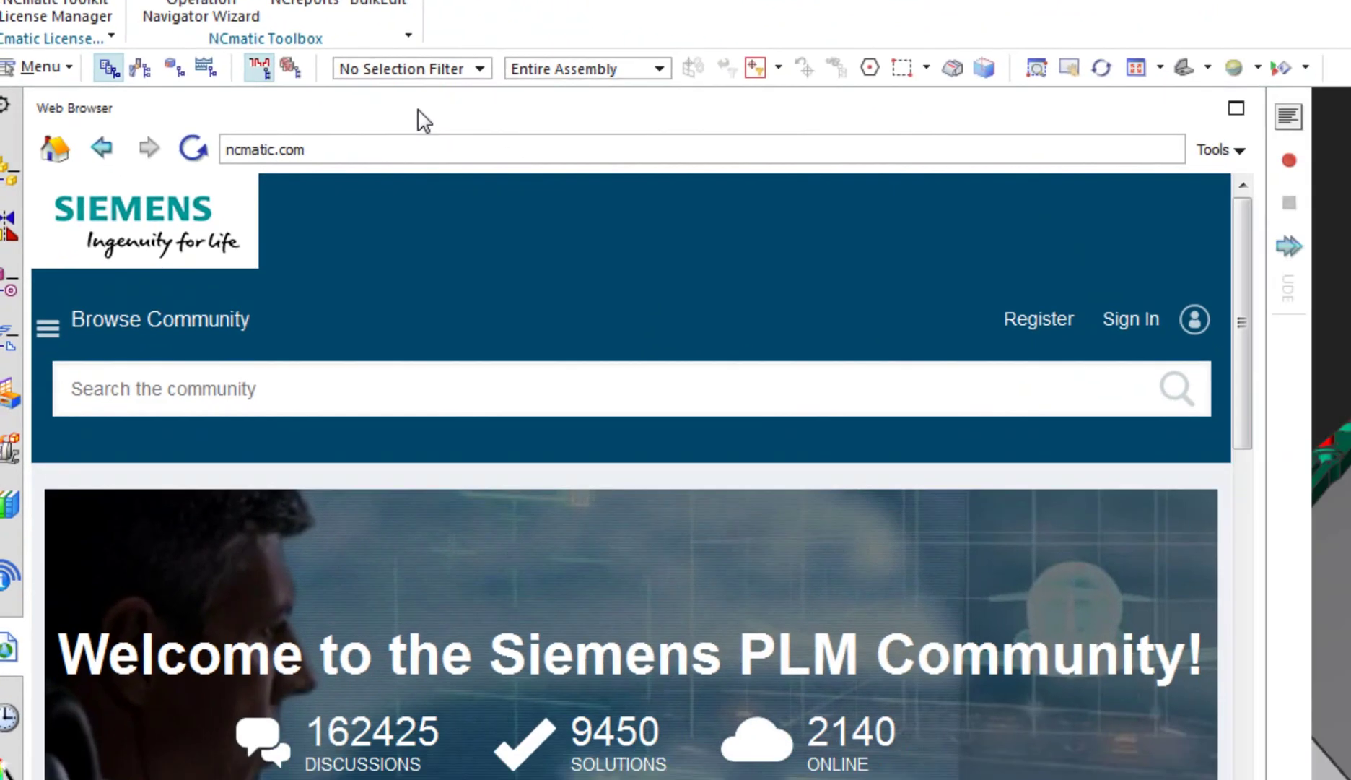
key("Return")
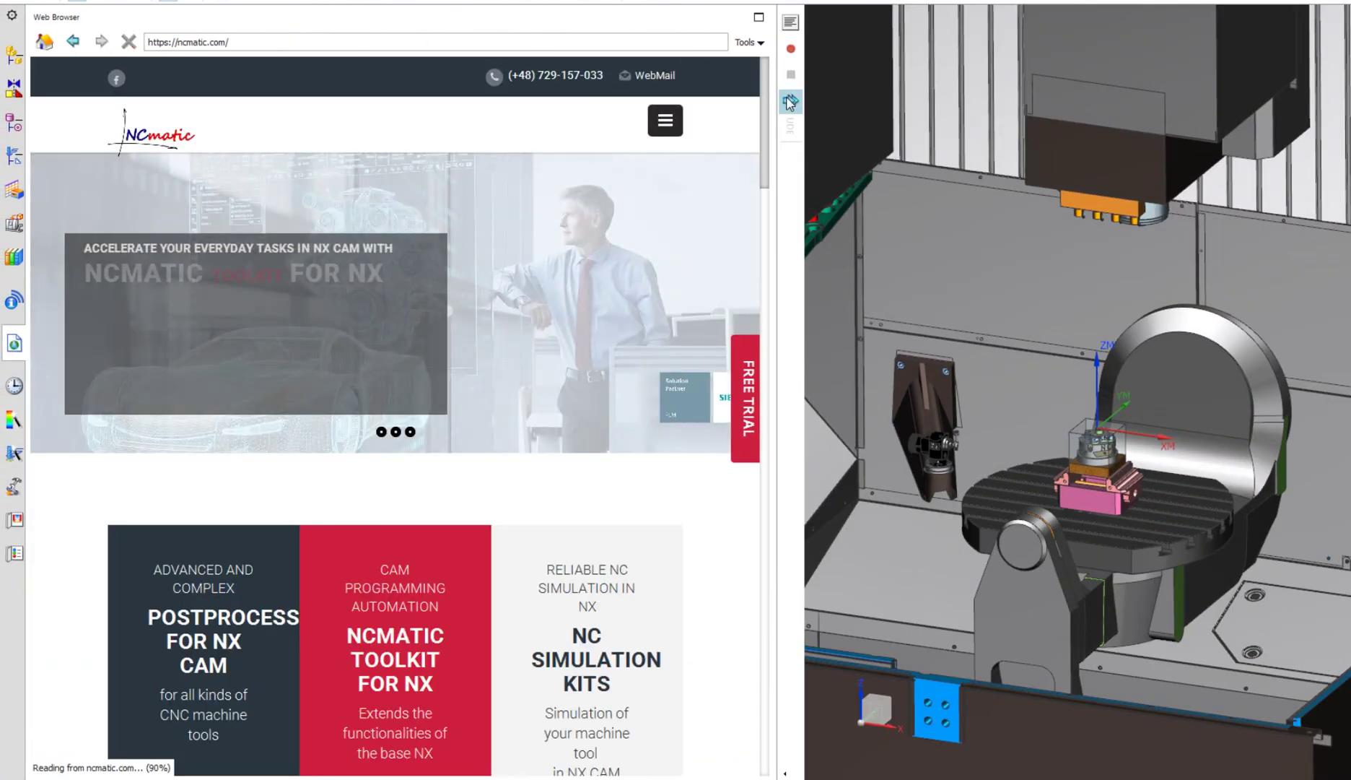
left_click_drag(773, 267, 1230, 434)
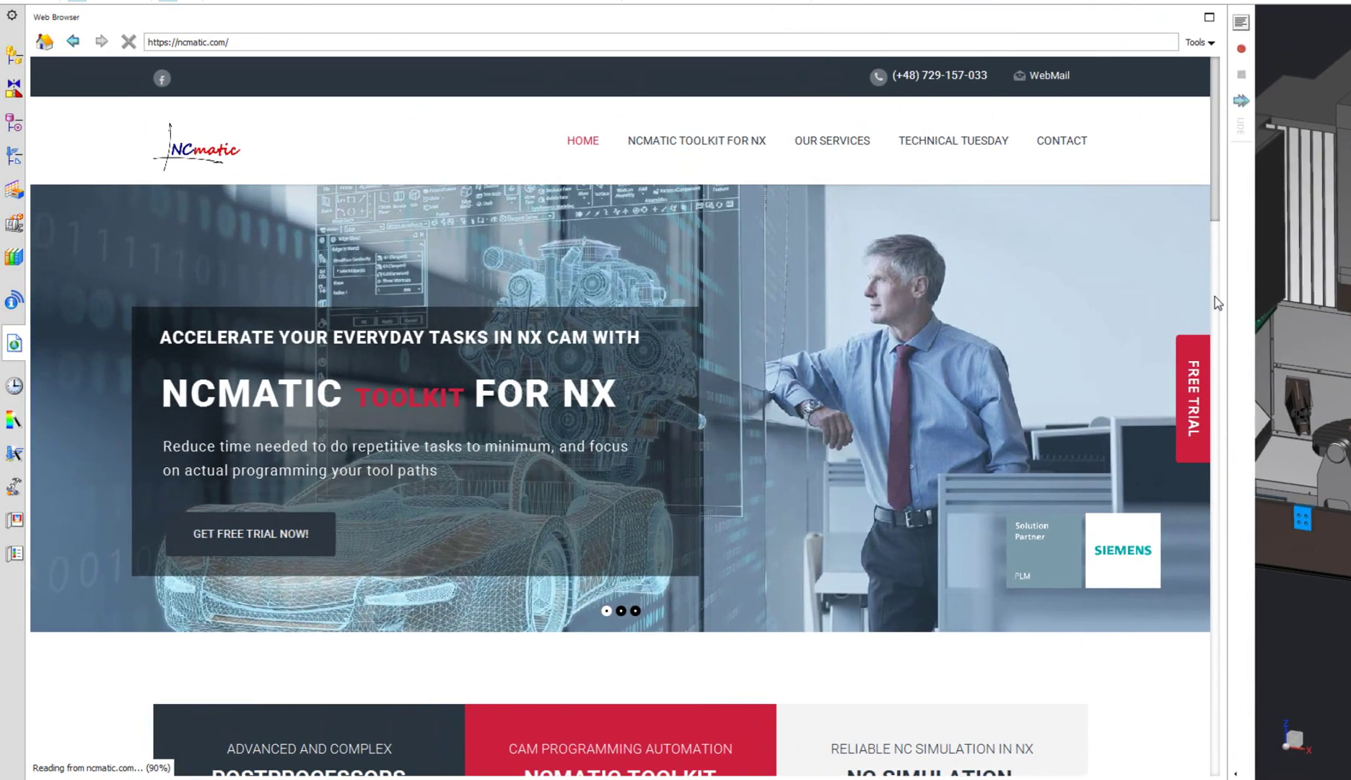
Browse the NCmatic website, viewing the Technical Tuesday and Contact pages
left_click_drag(1215, 179, 1220, 144)
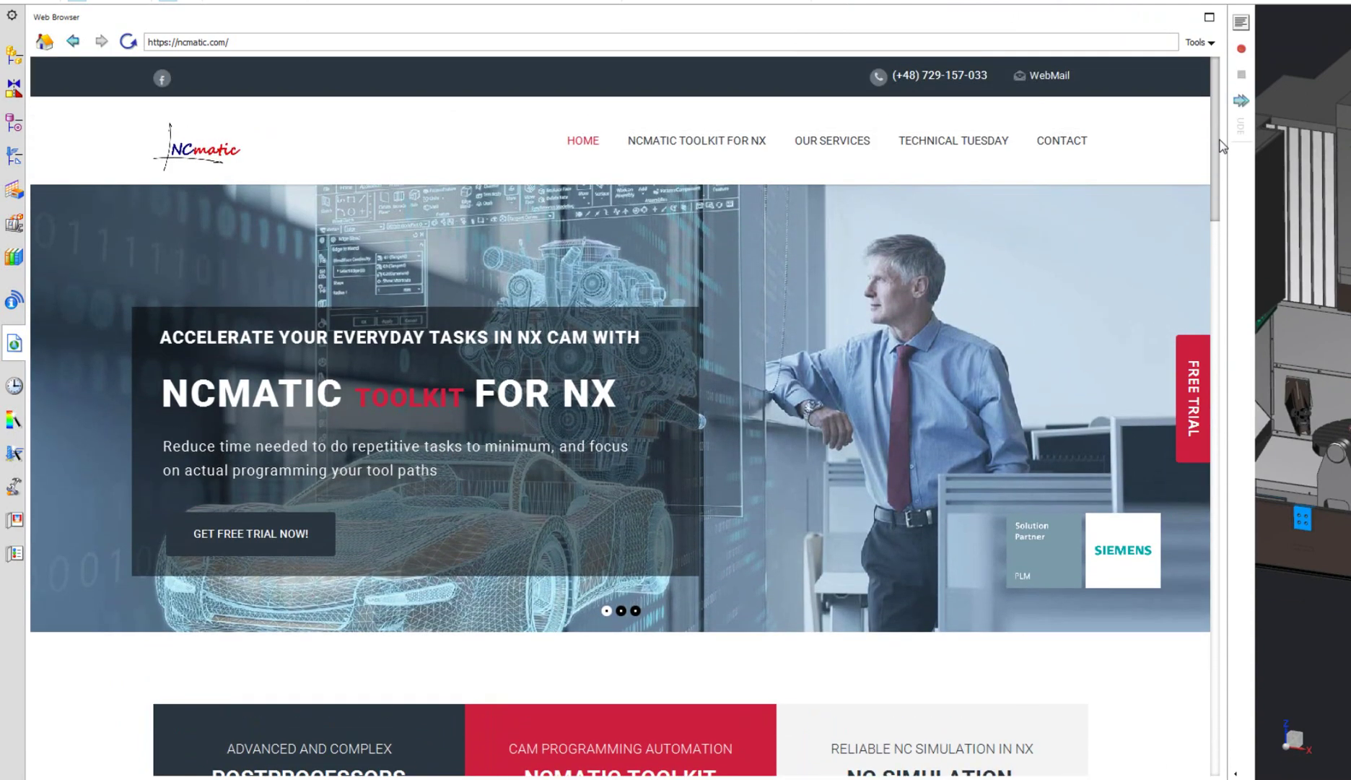
mouse_move(720, 142)
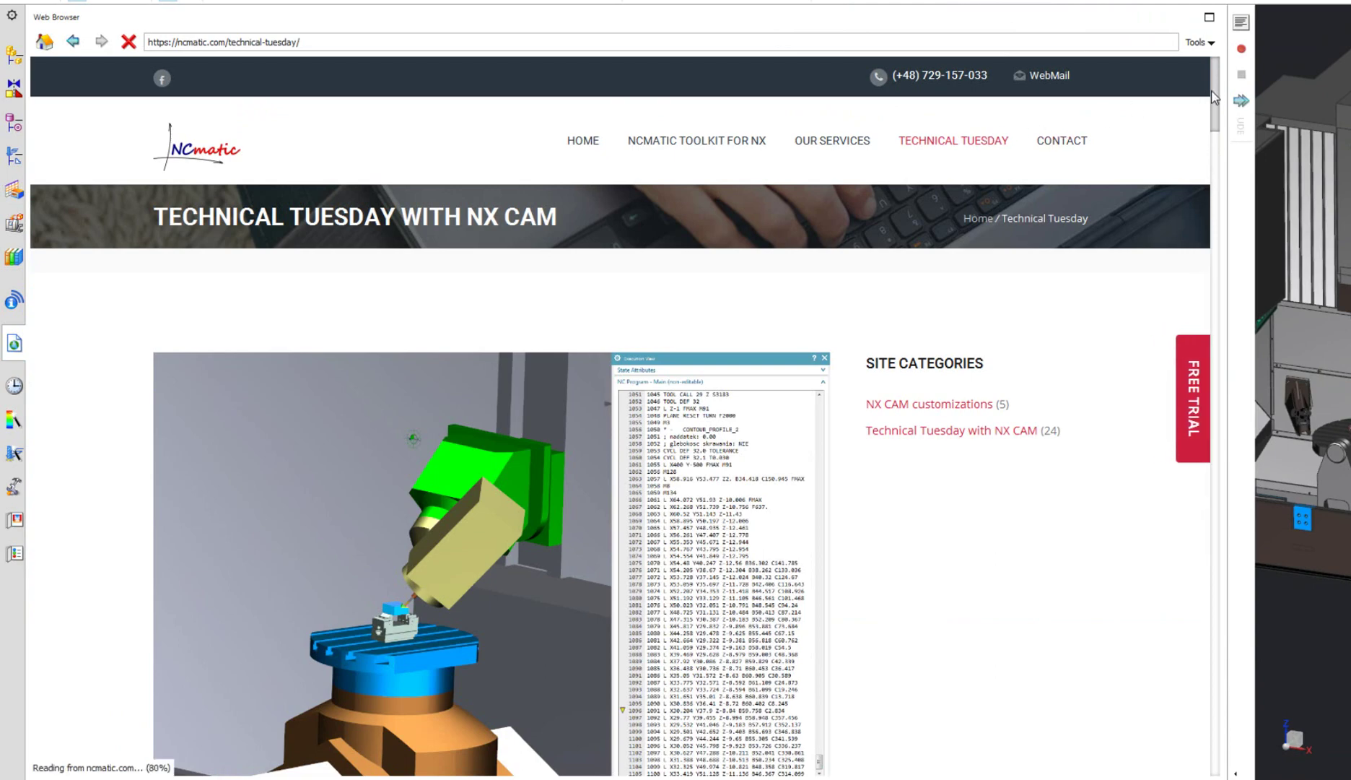
left_click_drag(1214, 99, 1215, 67)
mouse_move(738, 139)
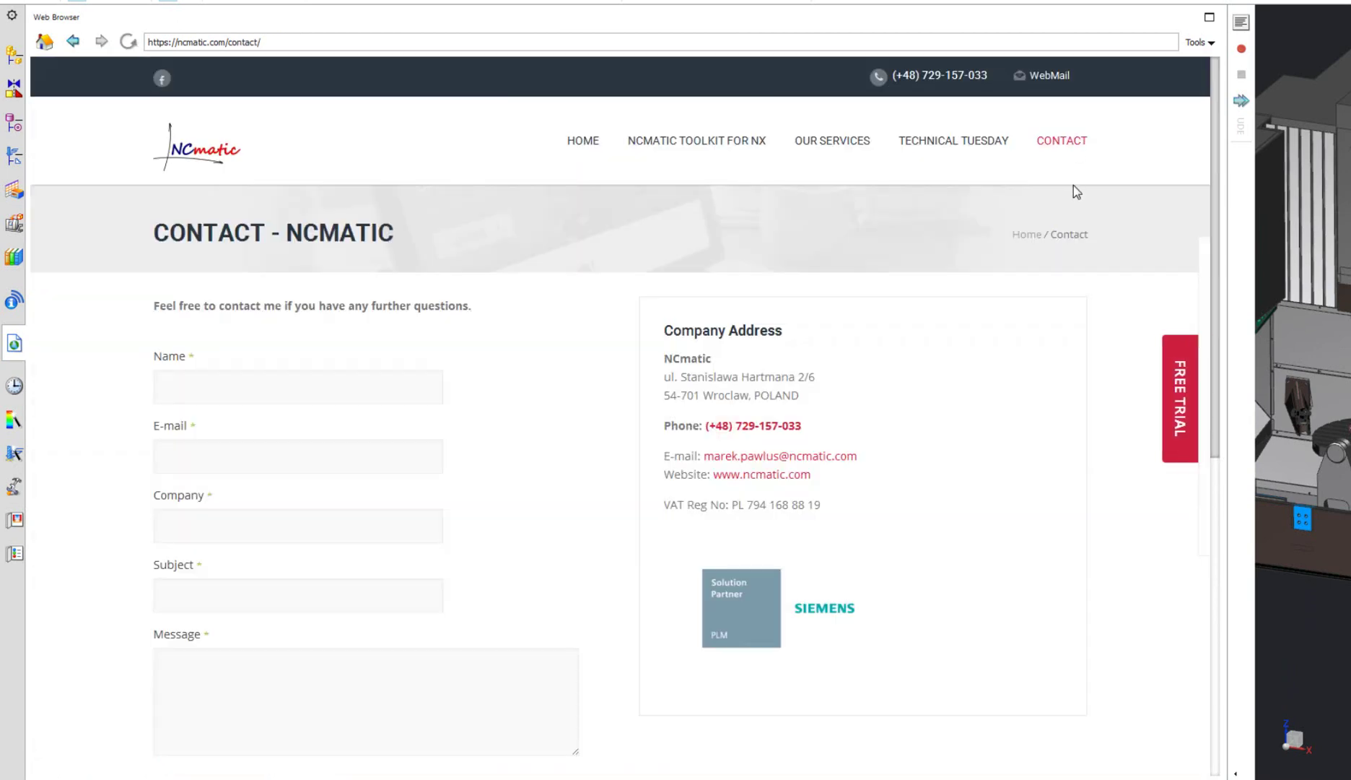
scroll(1073, 185, "down", 1)
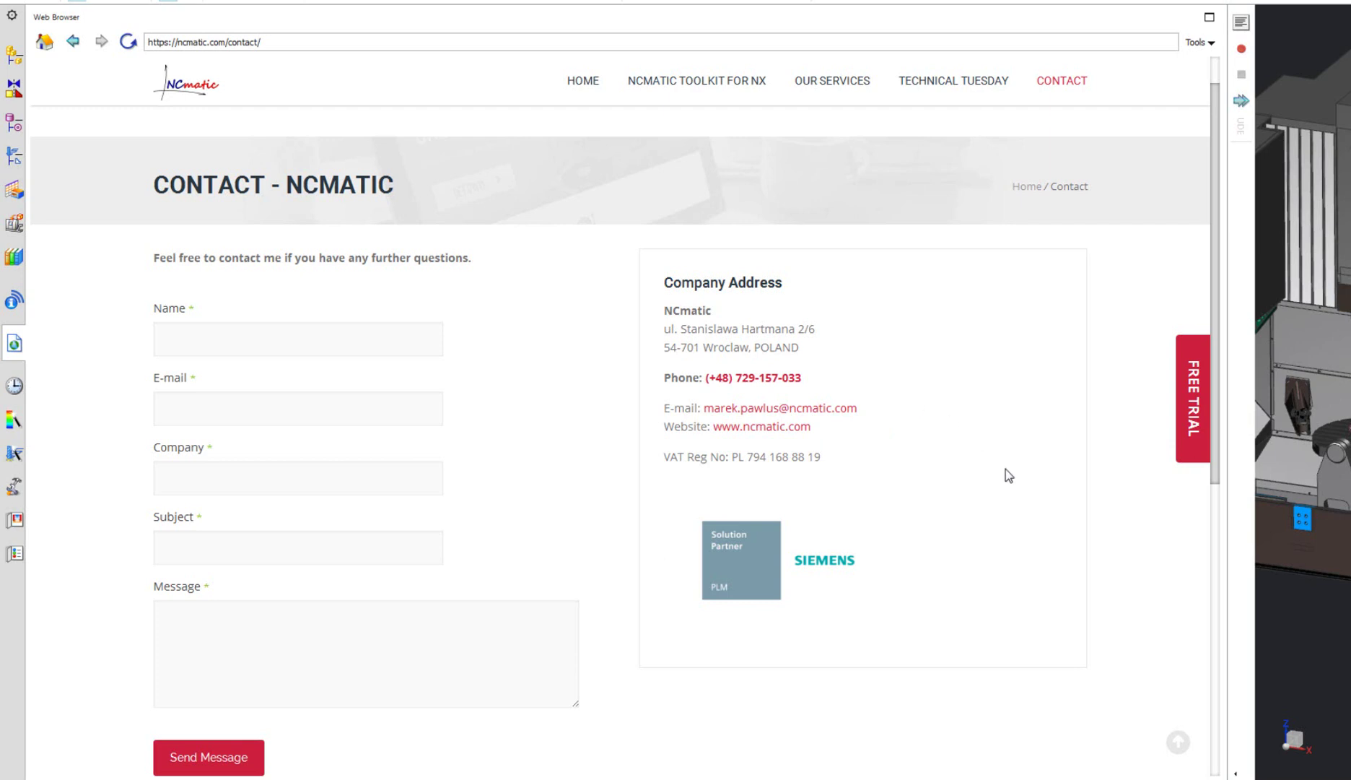
scroll(1040, 547, "down", 1)
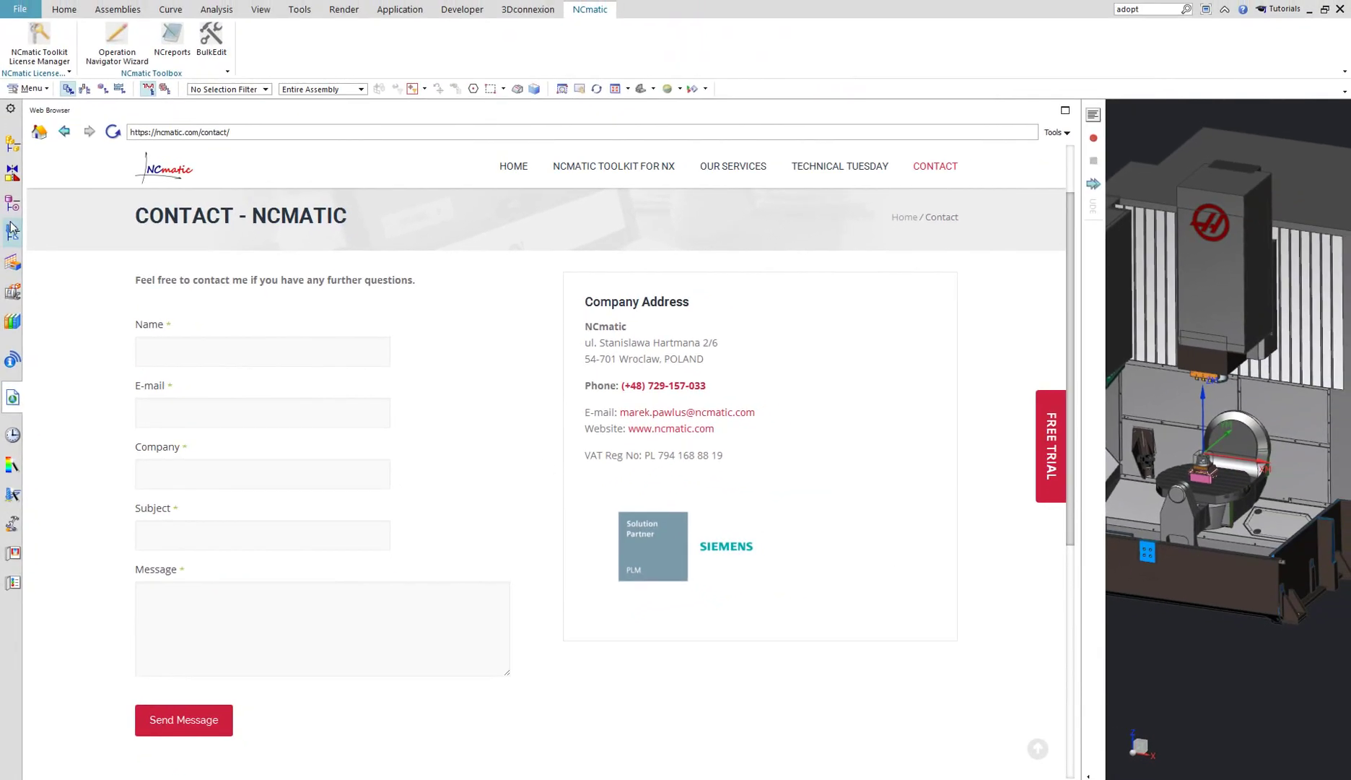
Return to the Operation Navigator in program order and narrow its pane to enlarge the machine view
left_click(12, 229)
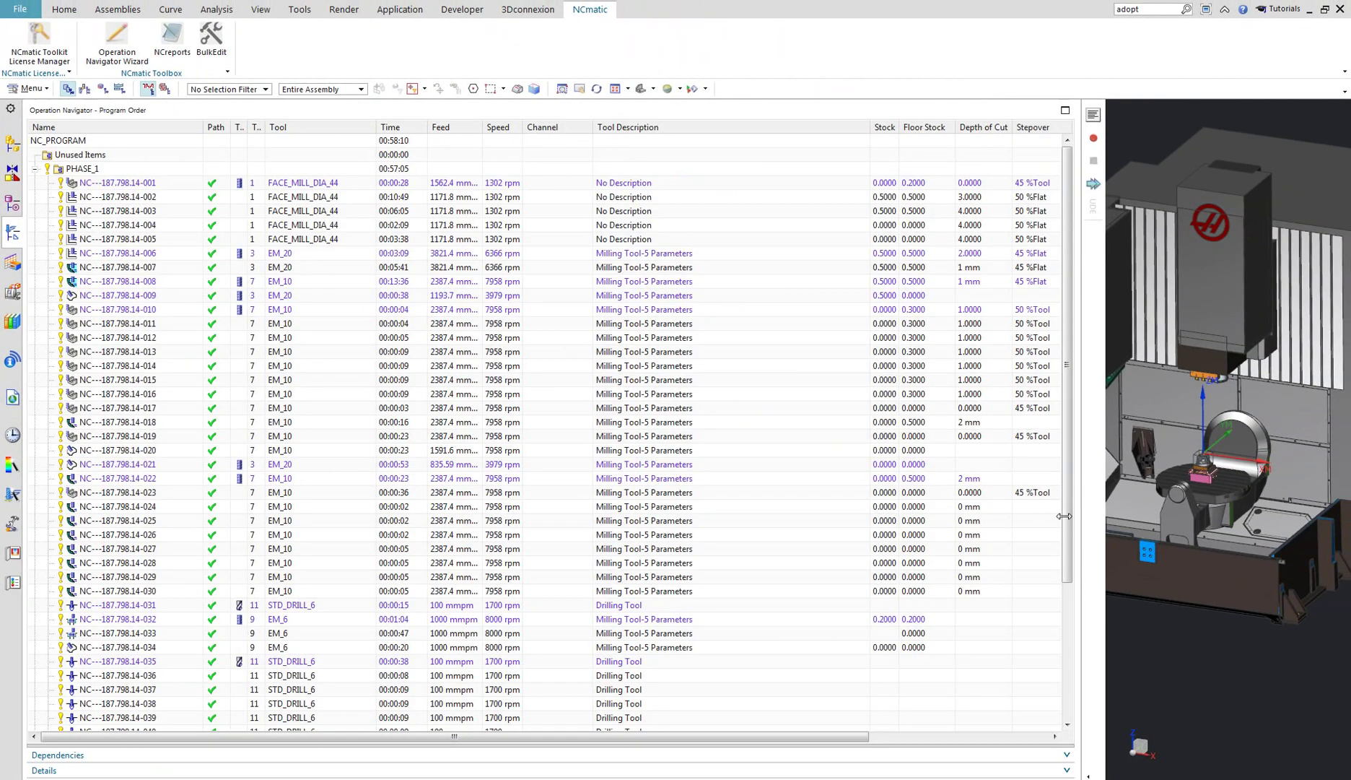
left_click_drag(1064, 515, 446, 553)
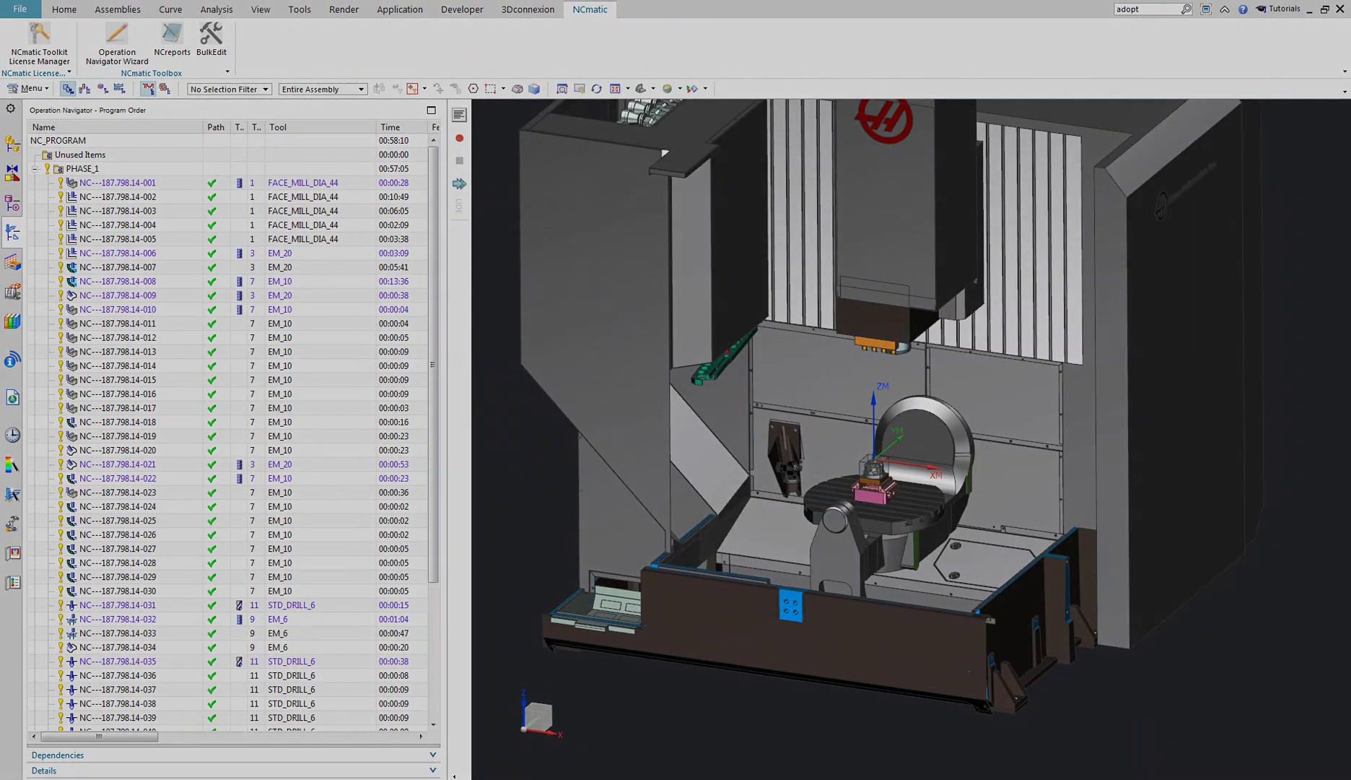